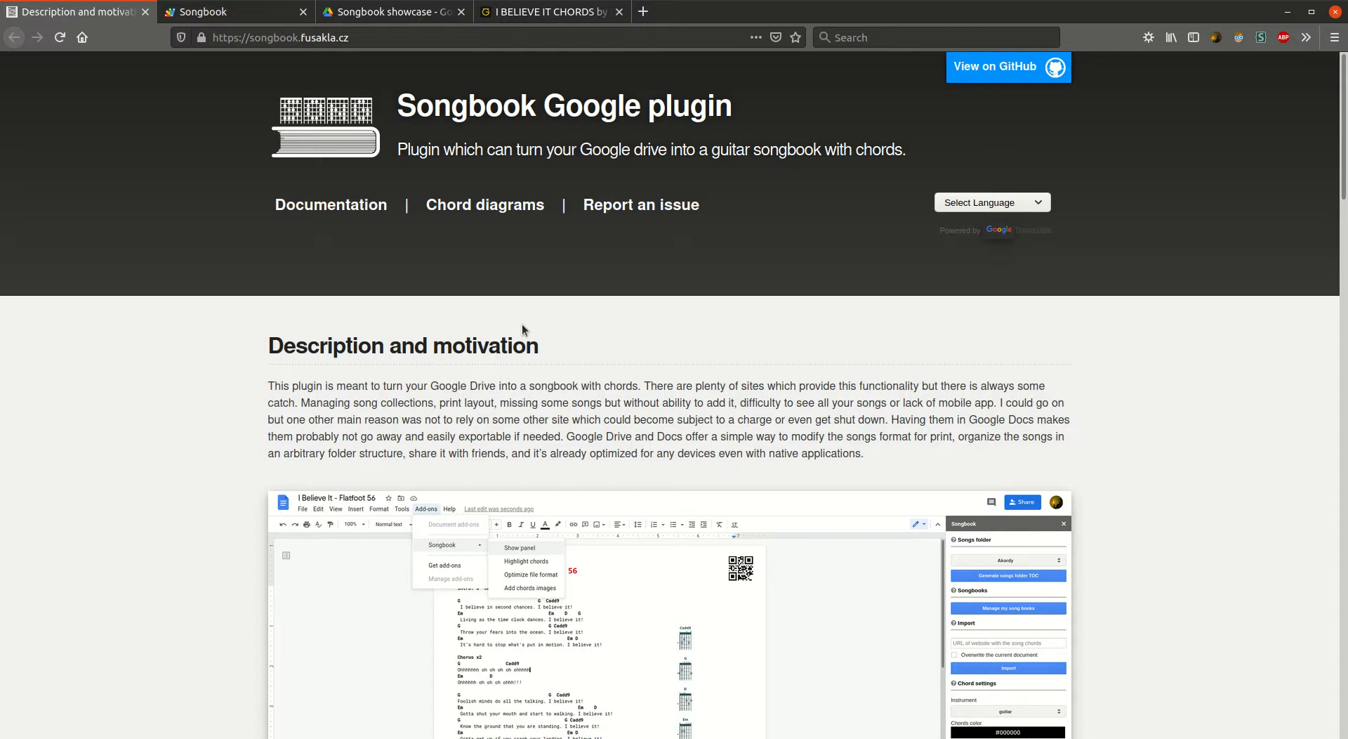
- Examine the Songbook Google plugin homepage from the description and motivation down to the folder structure example and footer
{"action": "scroll", "coordinate": [569, 316], "scroll_direction": "down", "scroll_amount": 2}
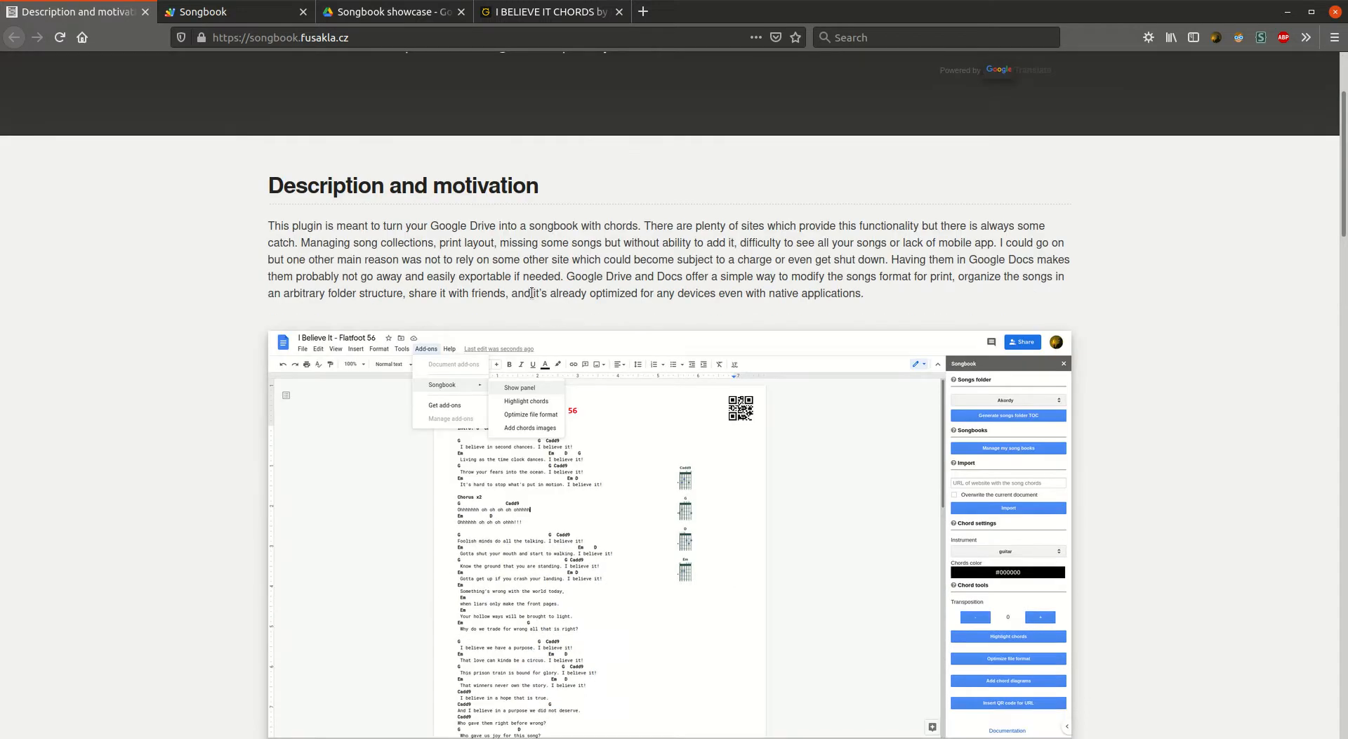
{"action": "scroll", "coordinate": [532, 293], "scroll_direction": "up", "scroll_amount": 2}
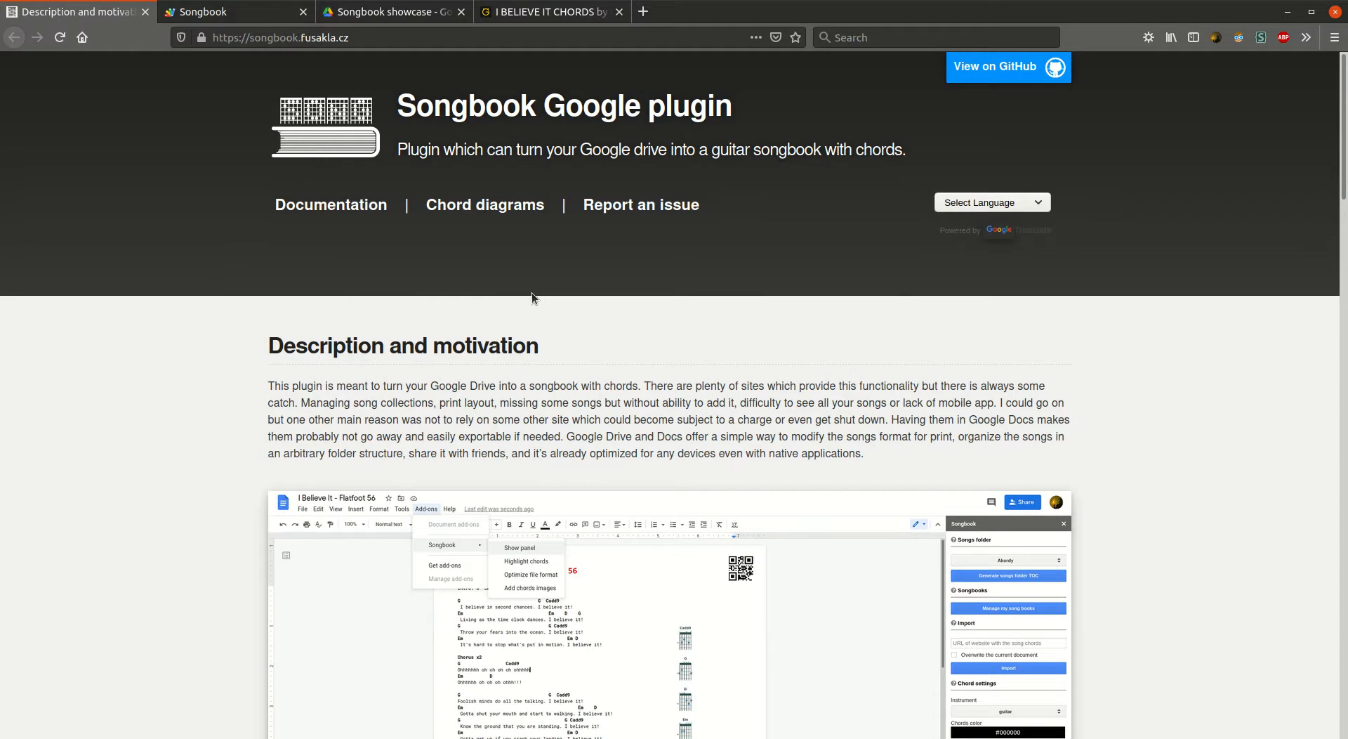
{"action": "scroll", "coordinate": [545, 320], "scroll_direction": "down", "scroll_amount": 1}
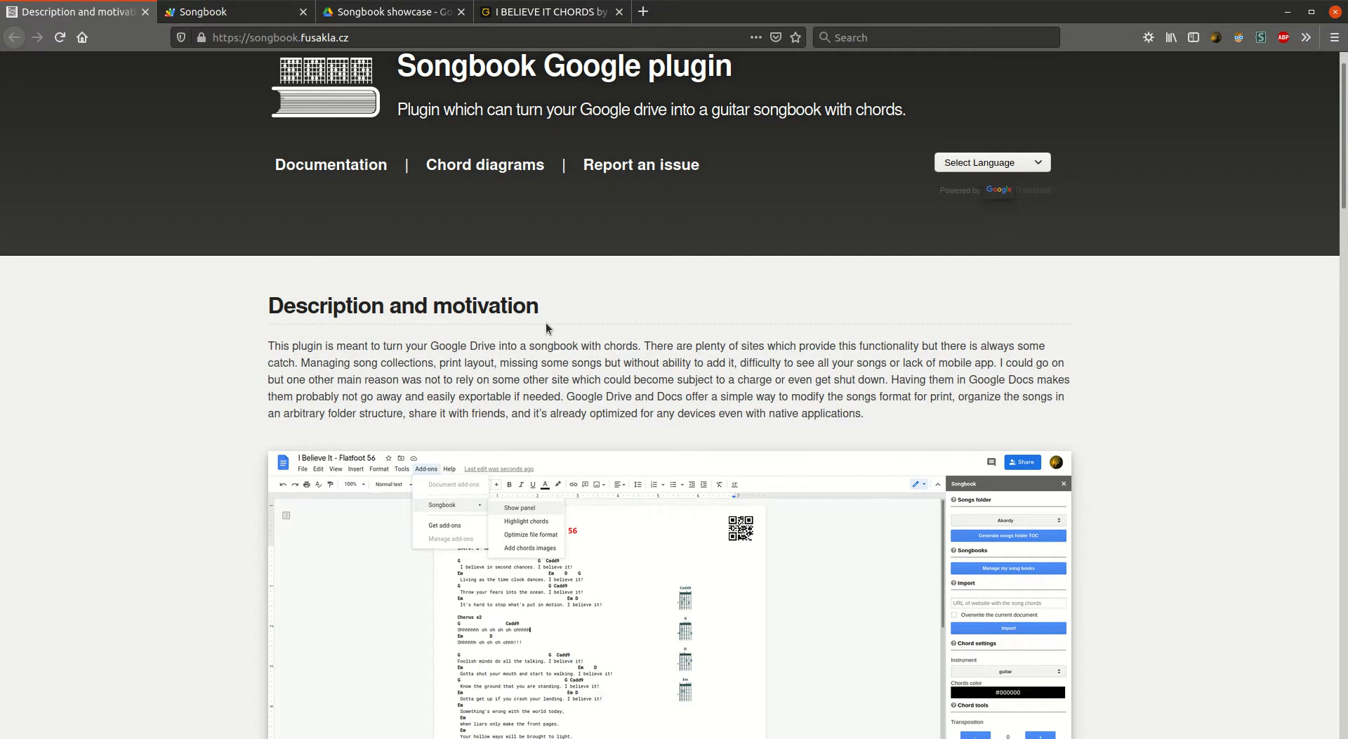
{"action": "scroll", "coordinate": [545, 325], "scroll_direction": "up", "scroll_amount": 1}
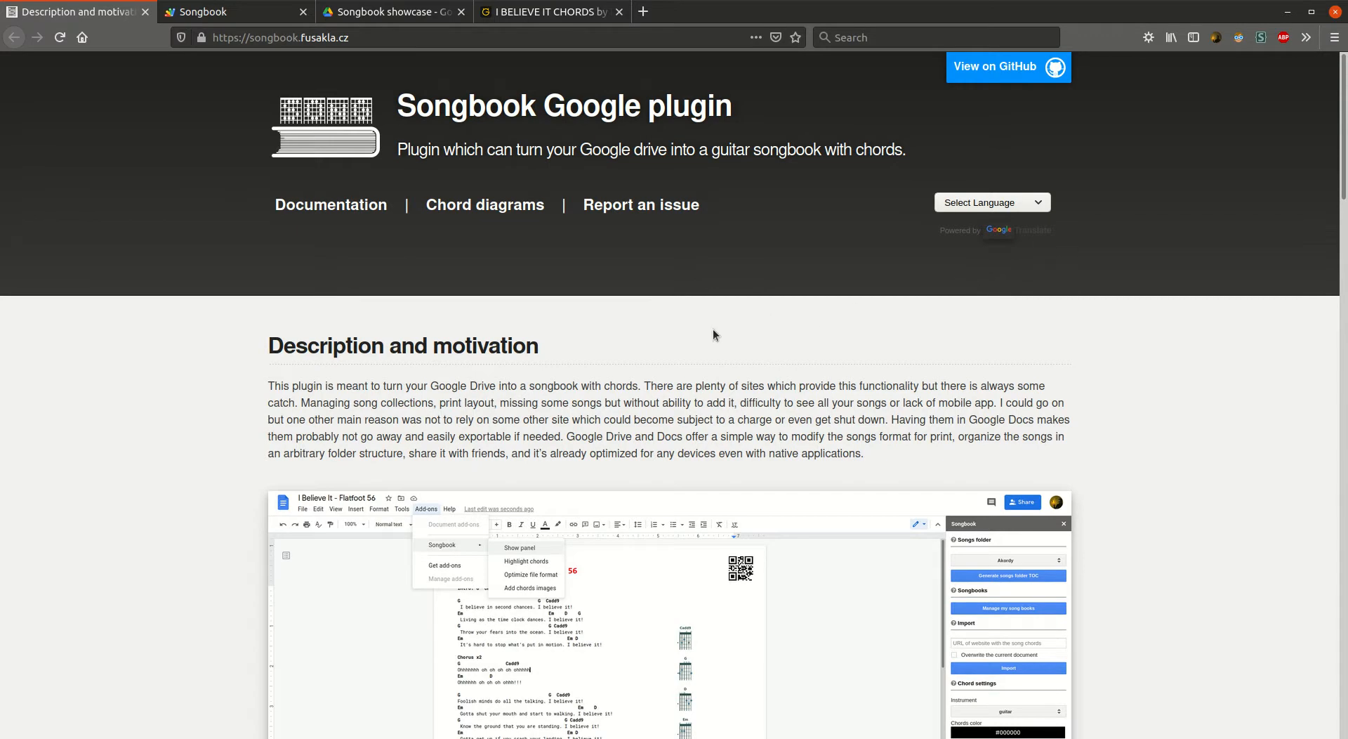
{"action": "double_click", "coordinate": [470, 110]}
{"action": "left_click", "coordinate": [653, 344]}
{"action": "scroll", "coordinate": [653, 344], "scroll_direction": "down", "scroll_amount": 3}
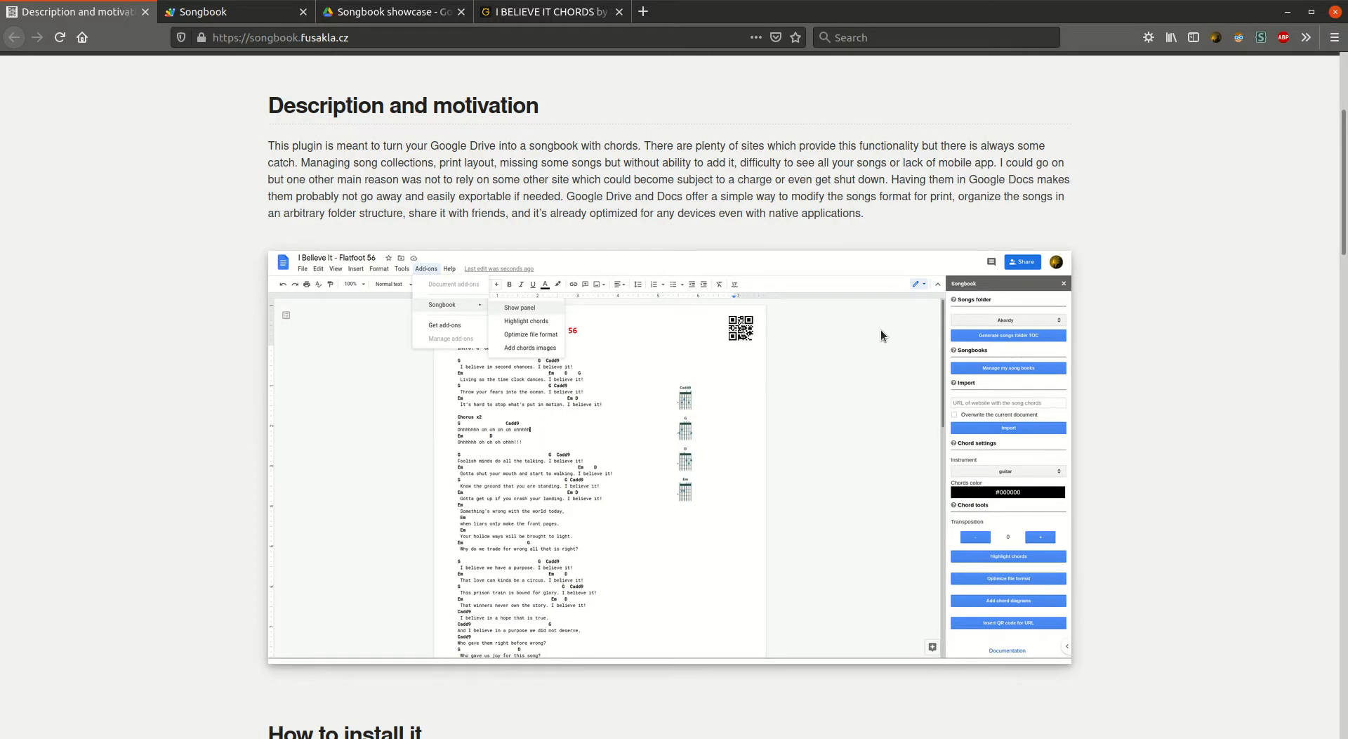
{"action": "scroll", "coordinate": [881, 336], "scroll_direction": "down", "scroll_amount": 5}
{"action": "scroll", "coordinate": [1086, 352], "scroll_direction": "up", "scroll_amount": 1}
{"action": "scroll", "coordinate": [842, 506], "scroll_direction": "down", "scroll_amount": 15}
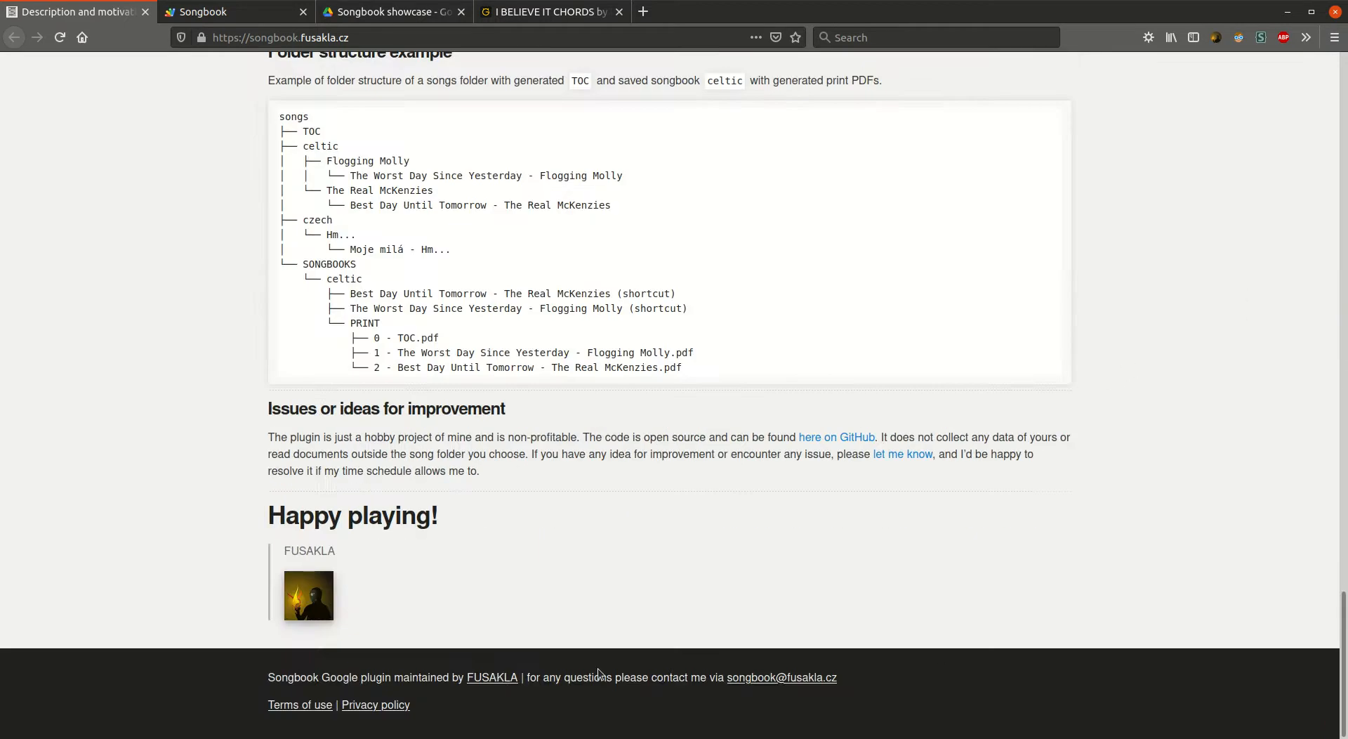
- Read the plugin's terms of service and privacy policy, and return to the documentation page
{"action": "left_click", "coordinate": [396, 705]}
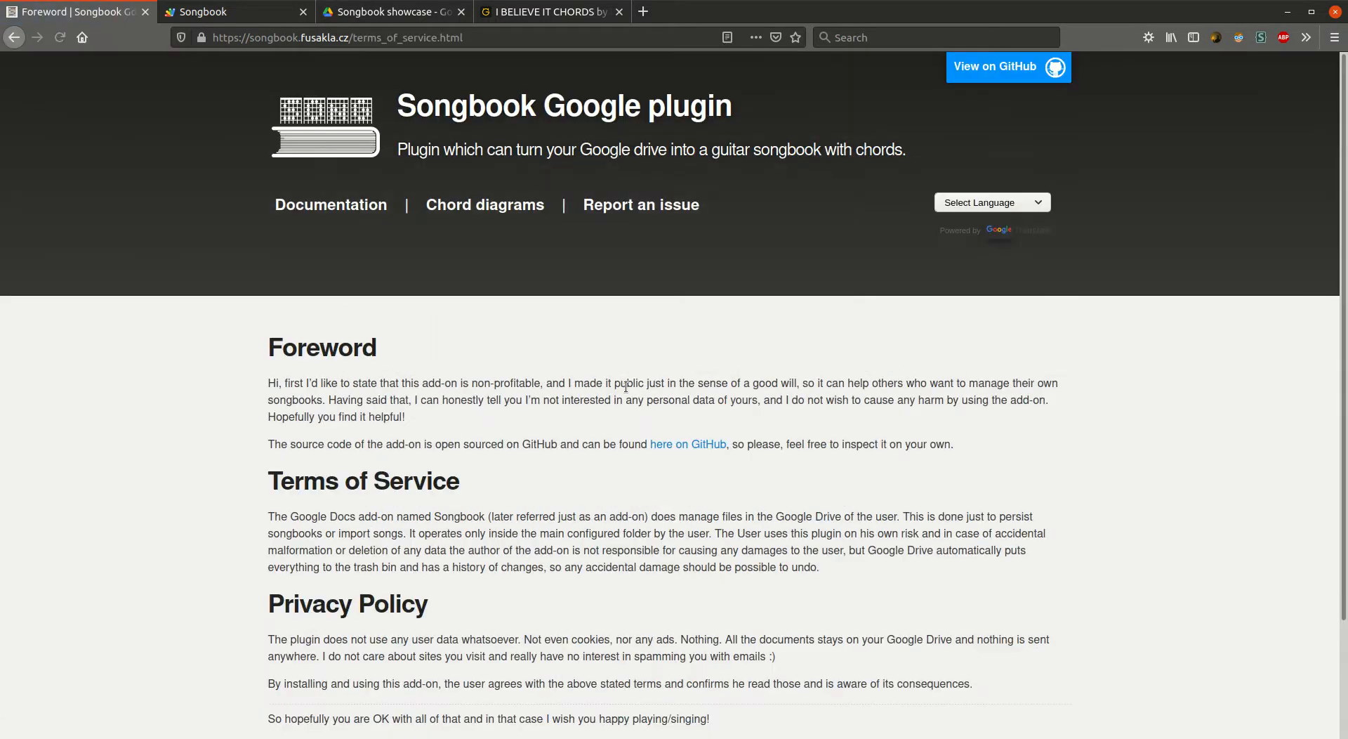
{"action": "scroll", "coordinate": [626, 386], "scroll_direction": "down", "scroll_amount": 3}
{"action": "scroll", "coordinate": [625, 386], "scroll_direction": "up", "scroll_amount": 3}
{"action": "left_click", "coordinate": [317, 211]}
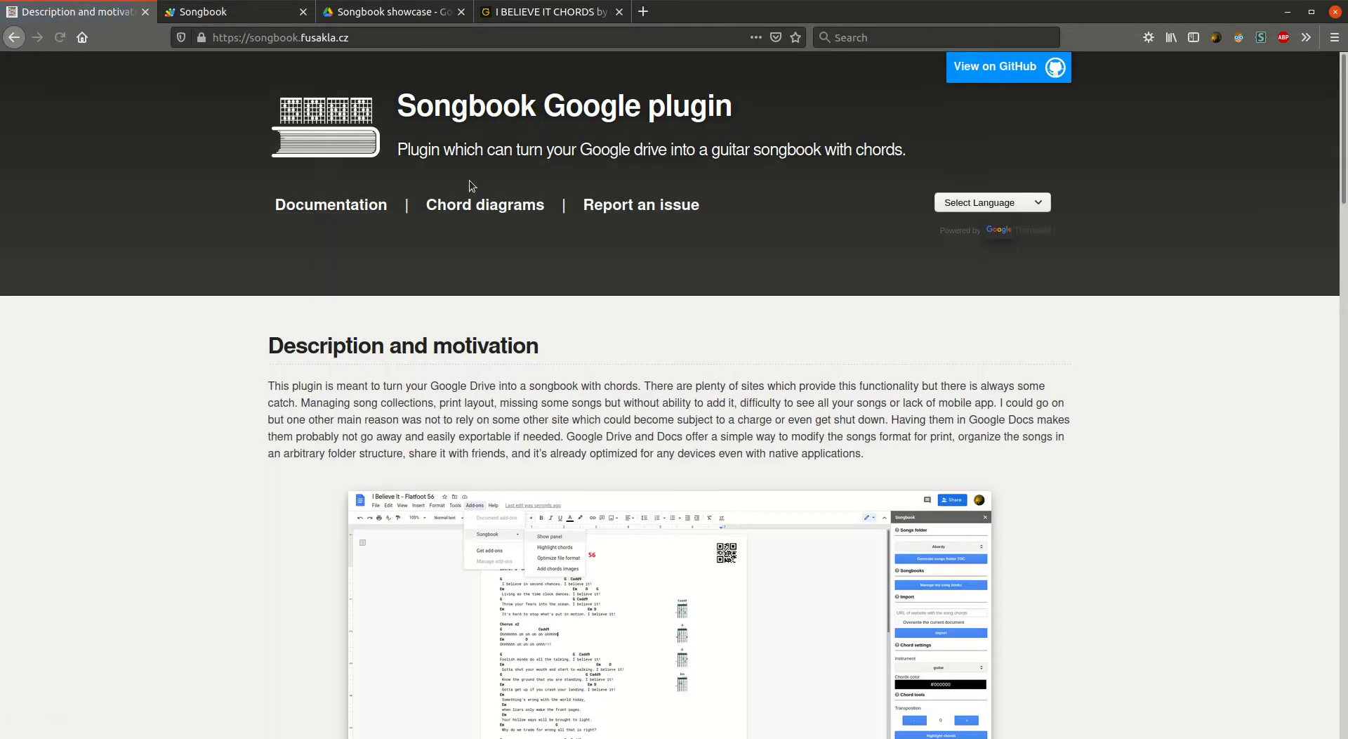
- Check the Songbook showcase folder in Drive and run the script's saved add-on test with the latest code on the Song document
{"action": "left_click", "coordinate": [238, 15]}
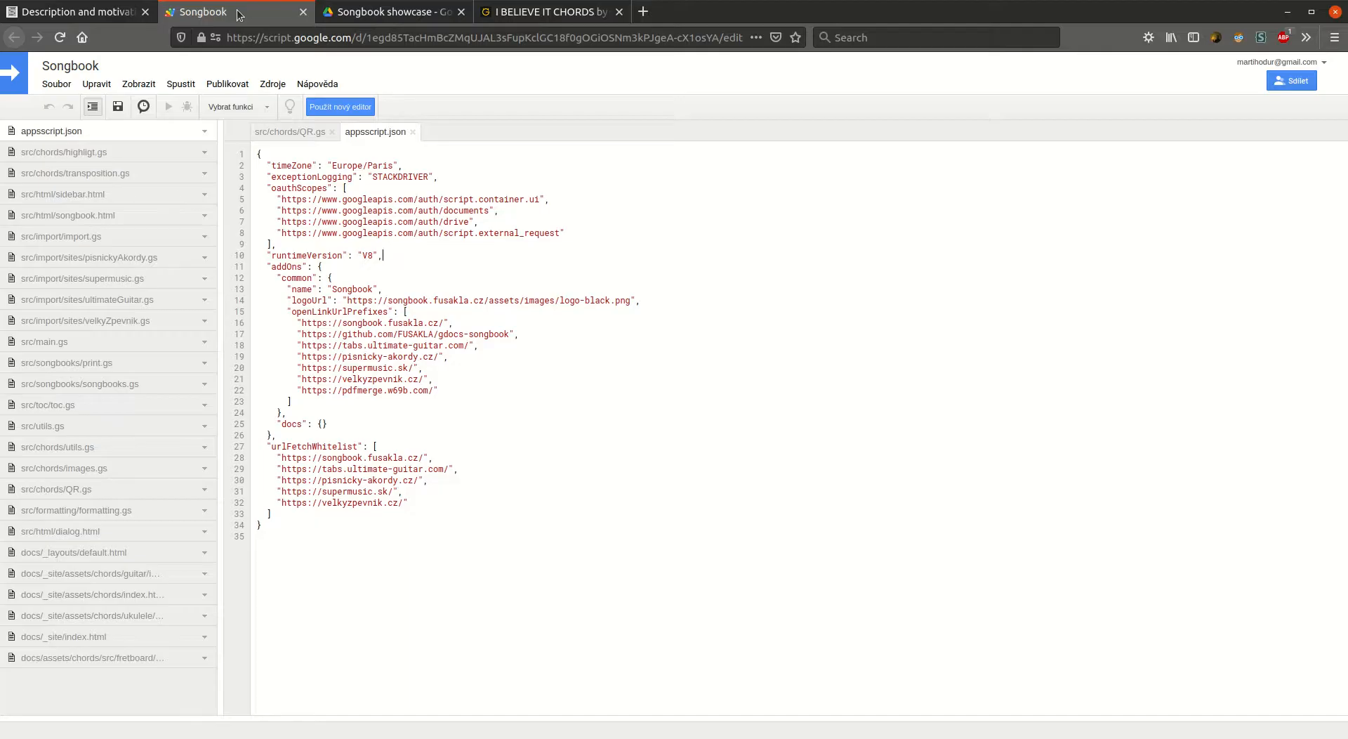
{"action": "left_click", "coordinate": [390, 17]}
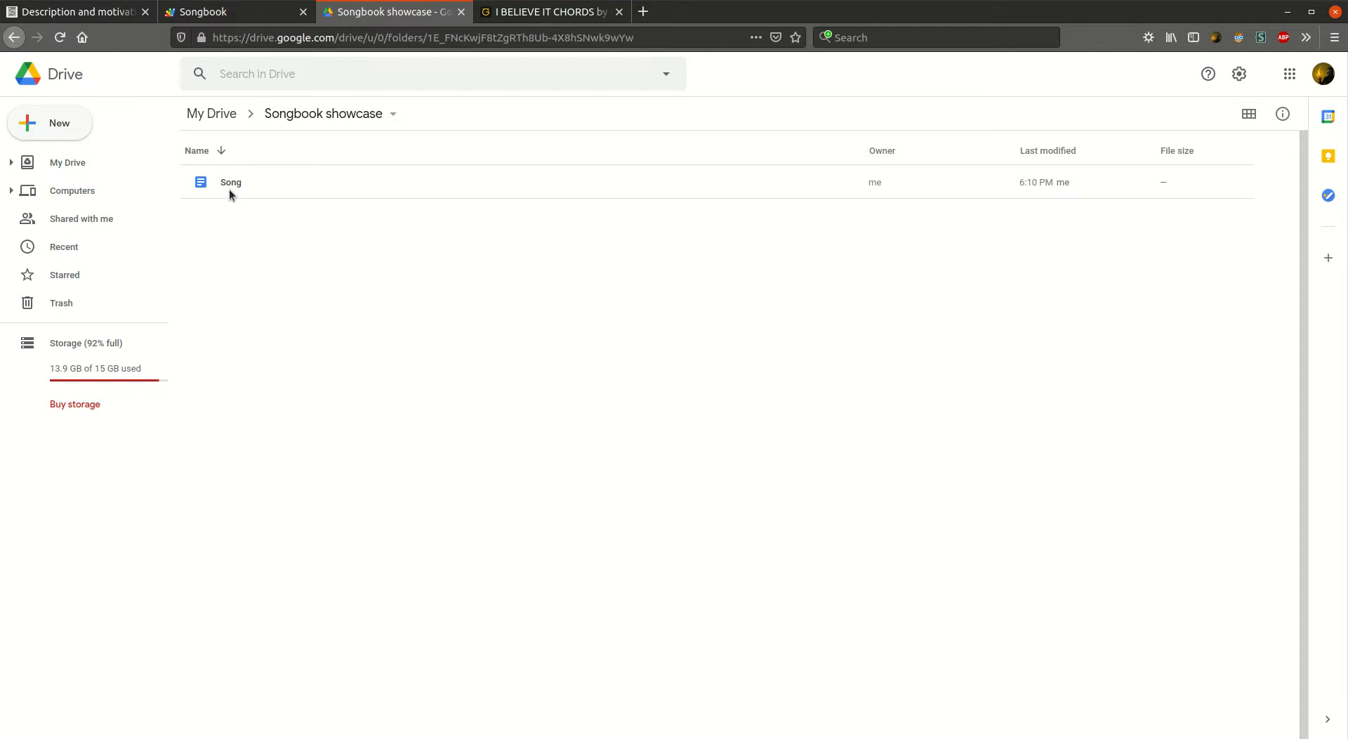
{"action": "left_click", "coordinate": [265, 10]}
{"action": "left_click", "coordinate": [179, 86]}
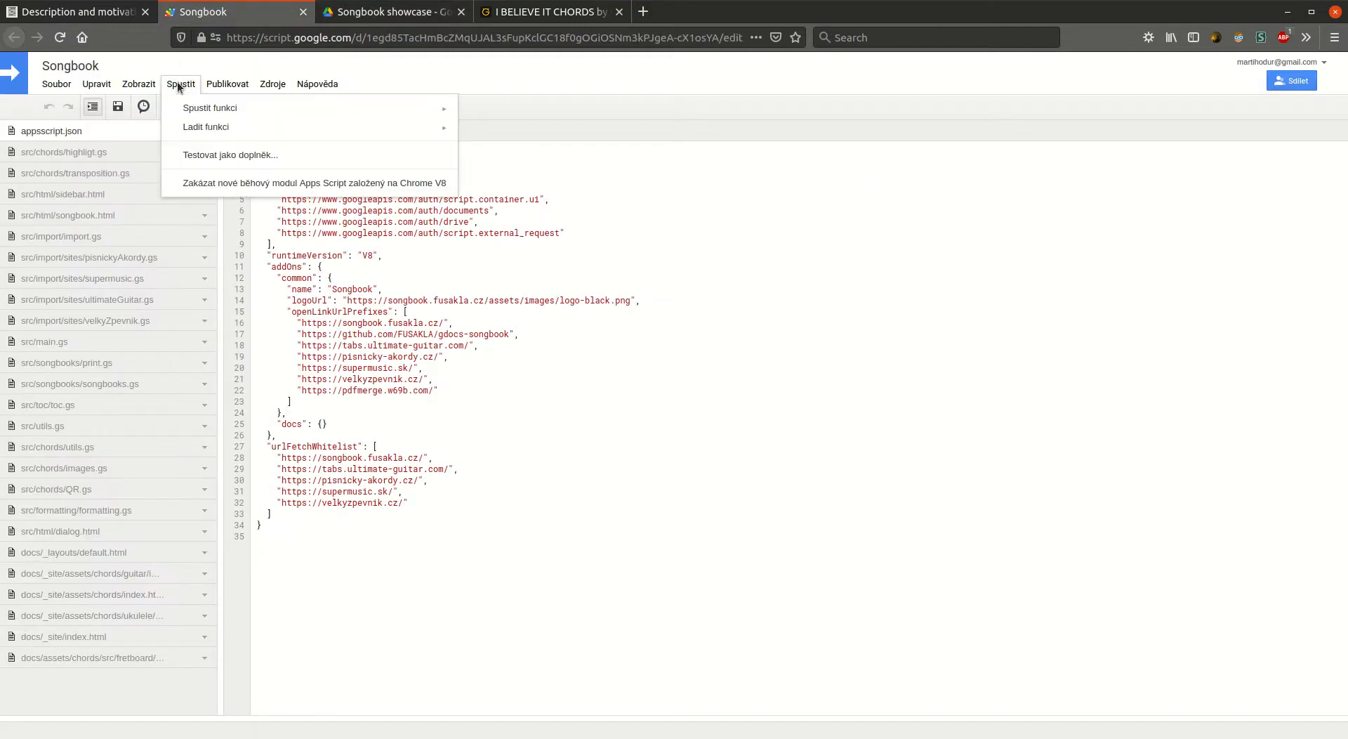
{"action": "left_click", "coordinate": [306, 155]}
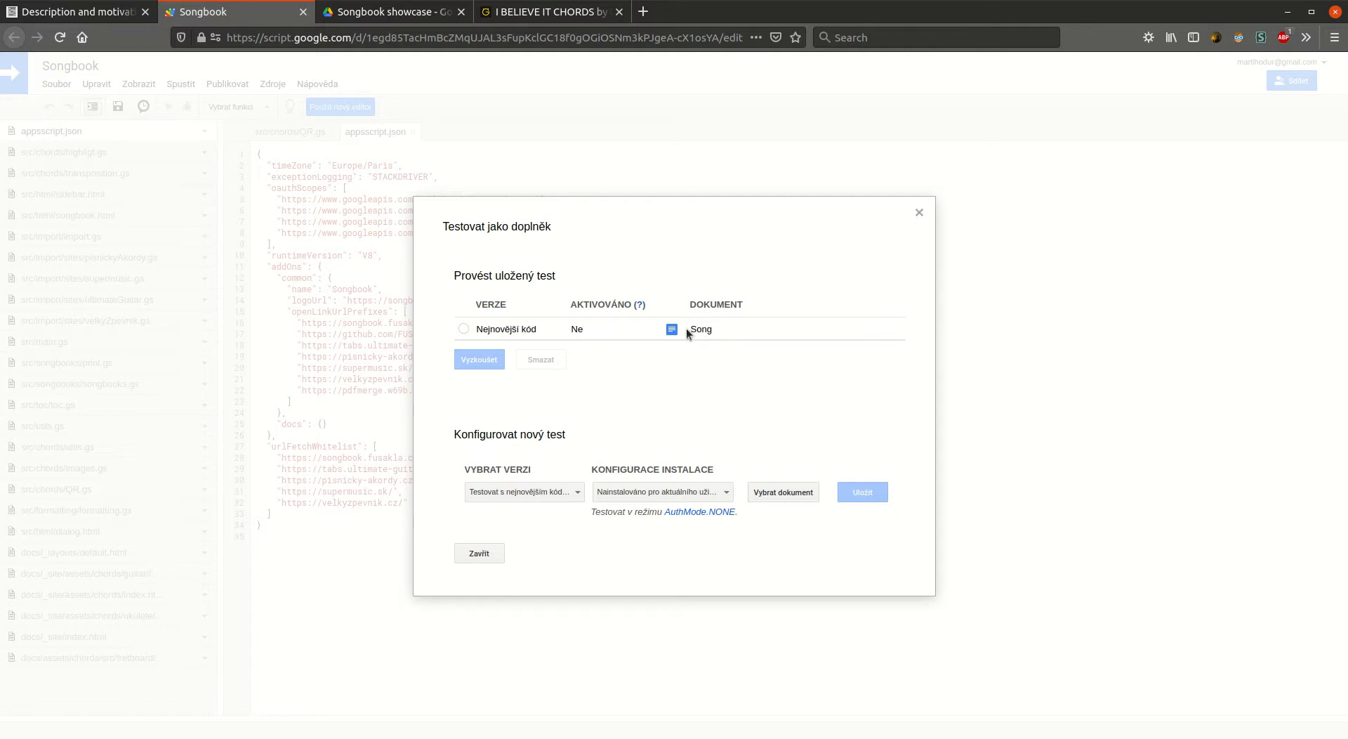
{"action": "left_click", "coordinate": [501, 331]}
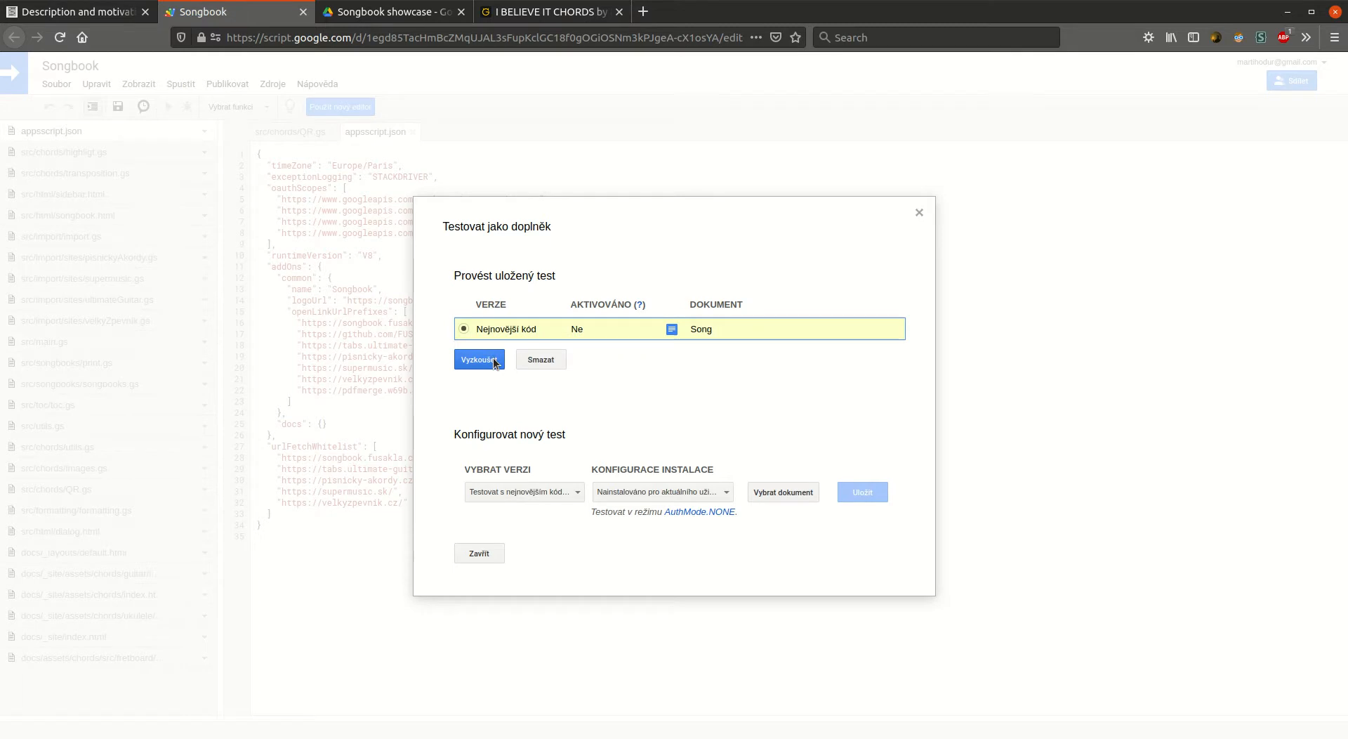
{"action": "left_click", "coordinate": [494, 360]}
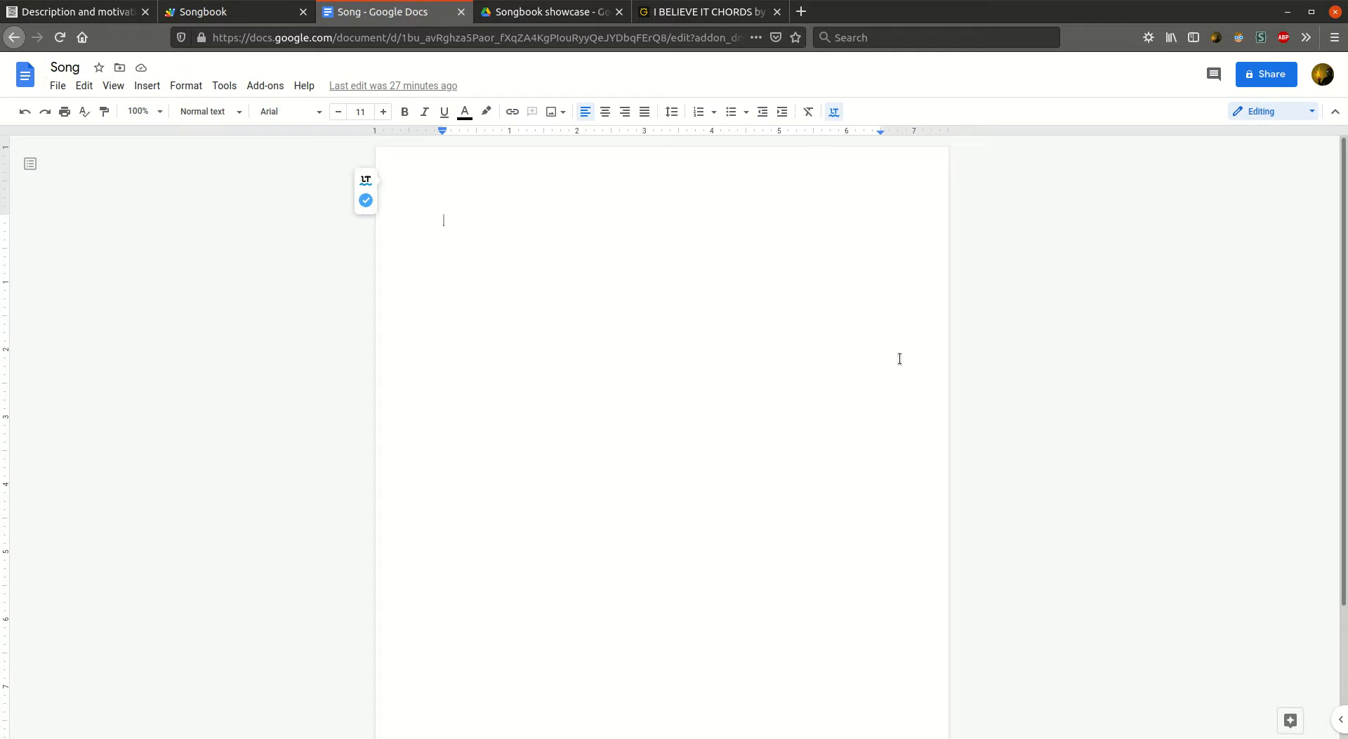
- Request the Songbook add-on's panel, continue through its authorization, and close the terms of service page opened along the way
{"action": "left_click", "coordinate": [261, 87]}
{"action": "mouse_move", "coordinate": [320, 148]}
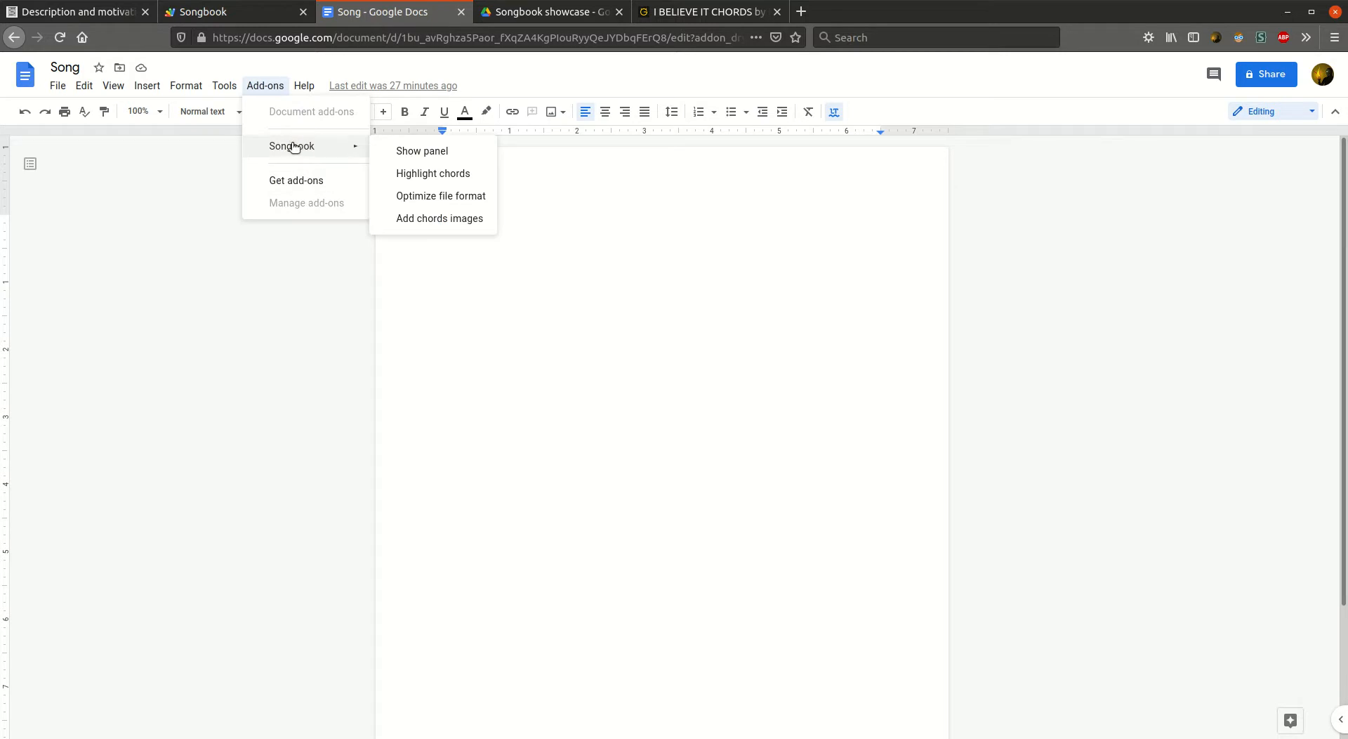
{"action": "left_click", "coordinate": [460, 157]}
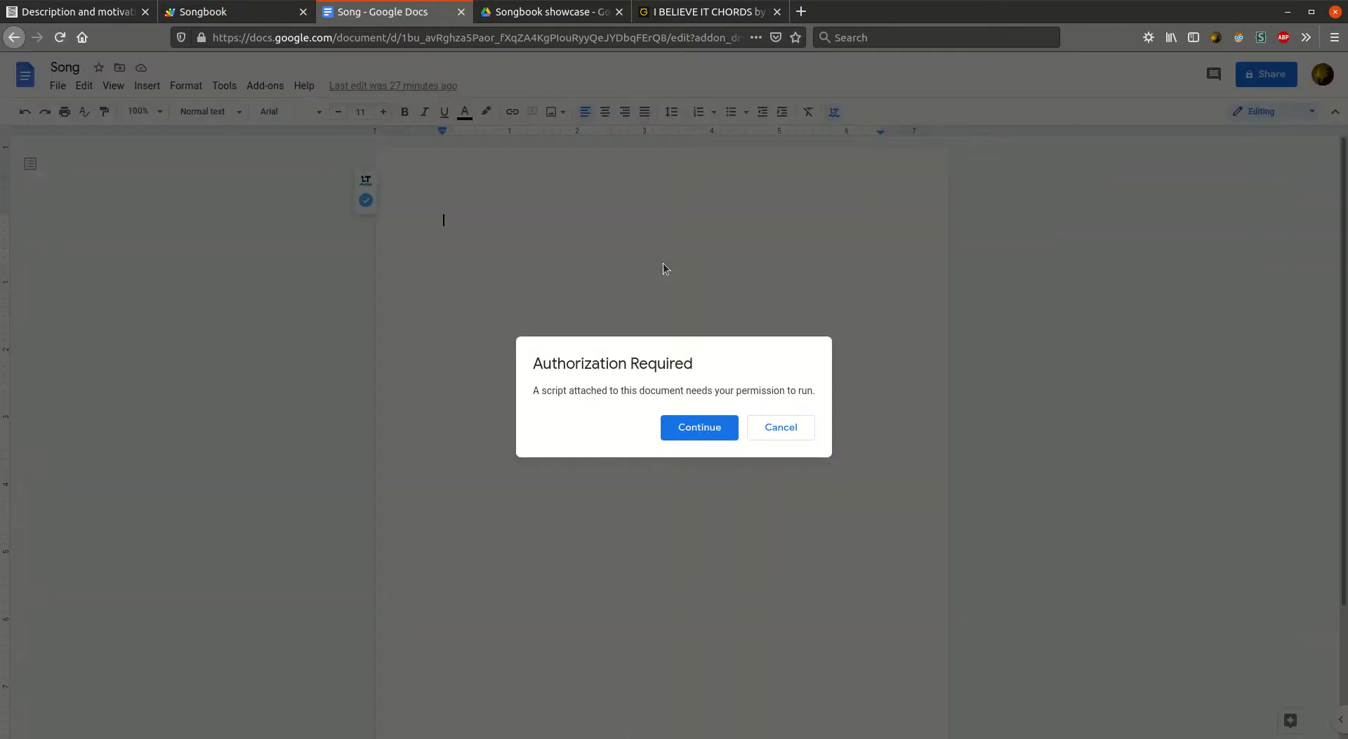
{"action": "left_click", "coordinate": [709, 428]}
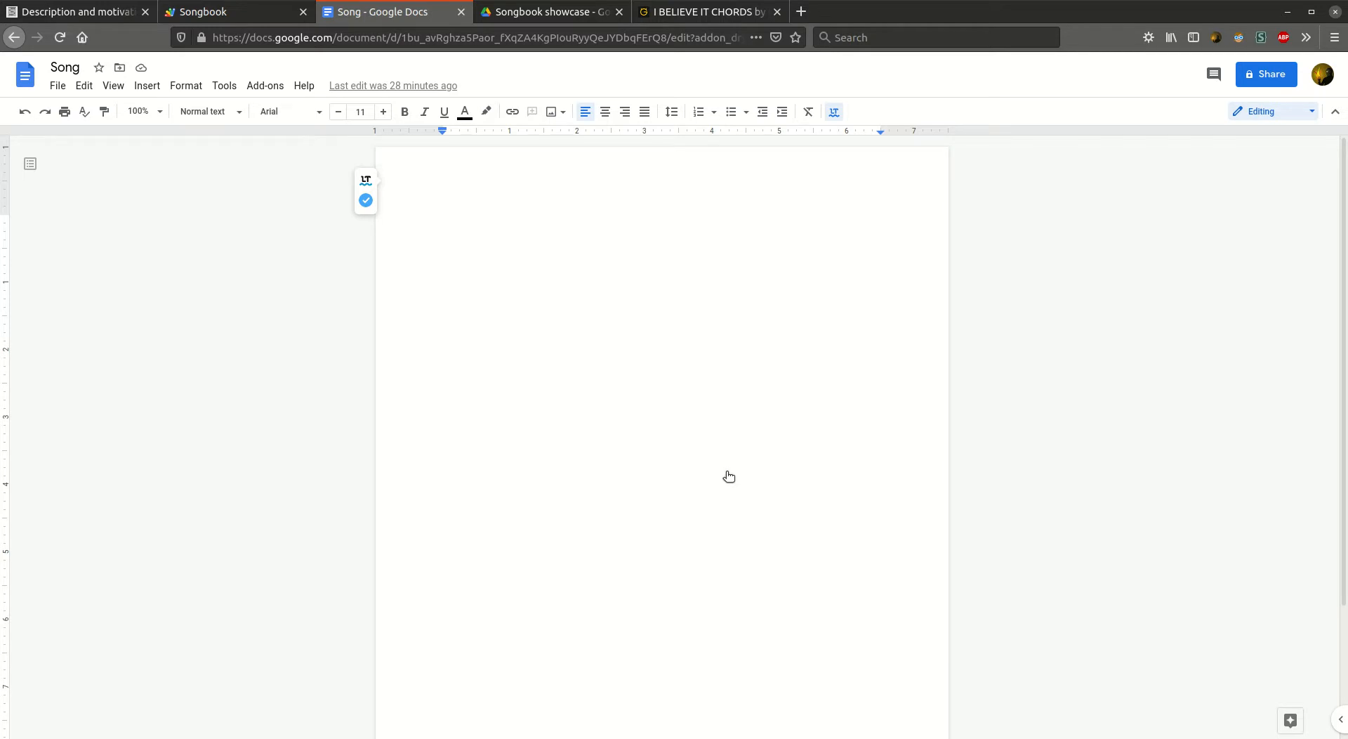
{"action": "left_click", "coordinate": [729, 477]}
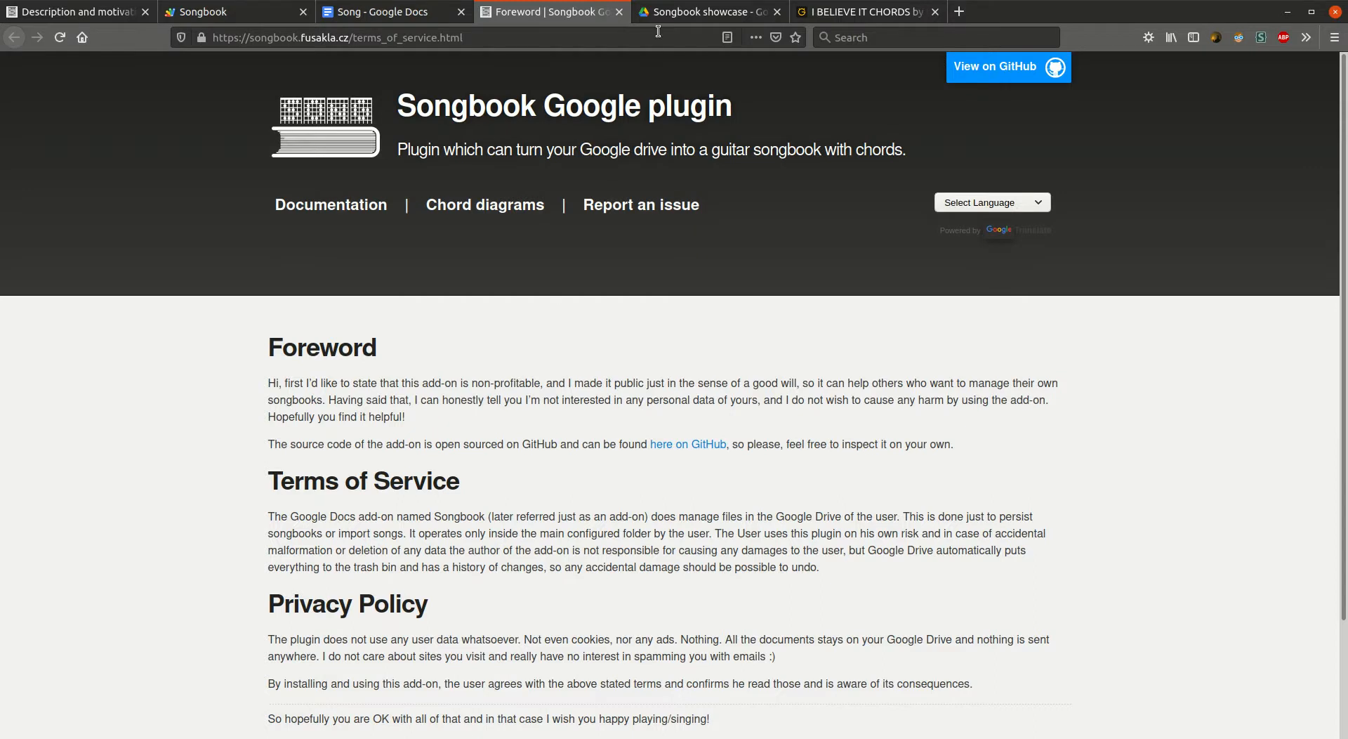
{"action": "left_click", "coordinate": [619, 12]}
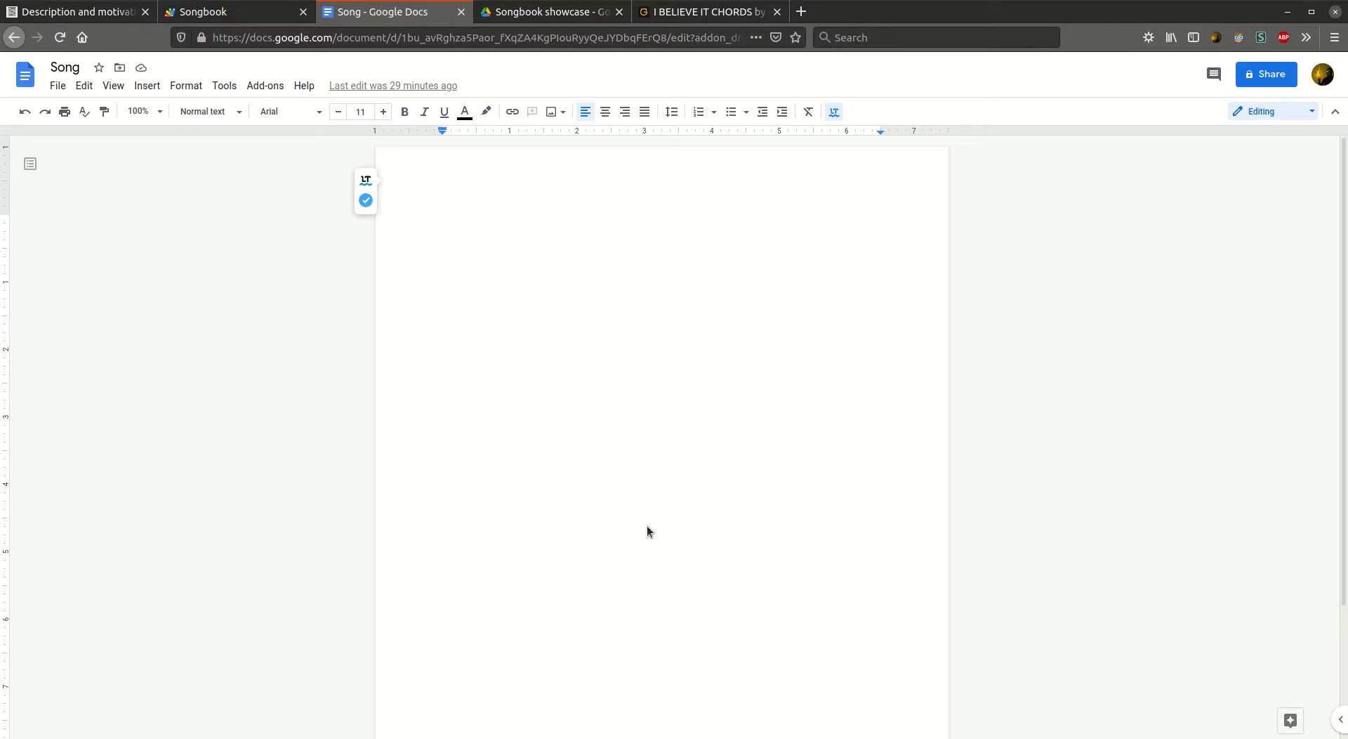
- Show the Songbook add-on's panel in the Song document
{"action": "left_click", "coordinate": [277, 84]}
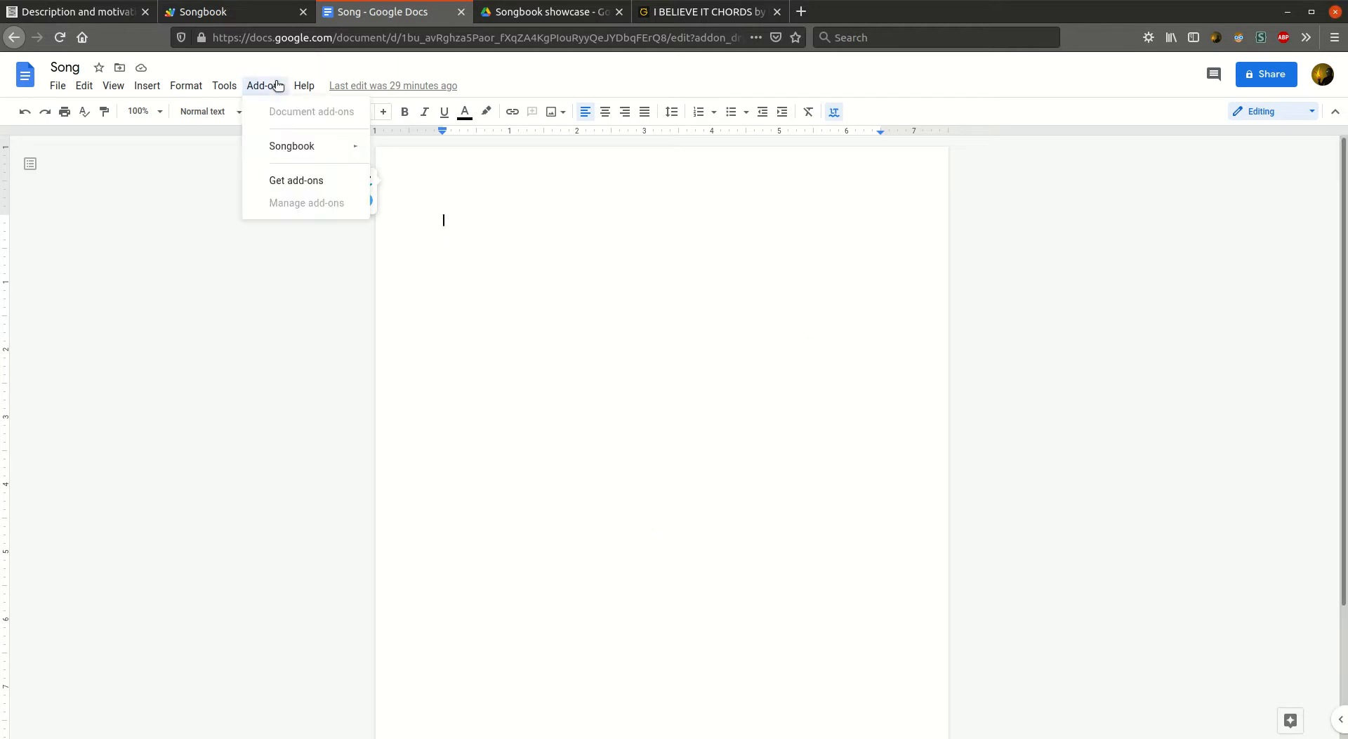
{"action": "mouse_move", "coordinate": [339, 149]}
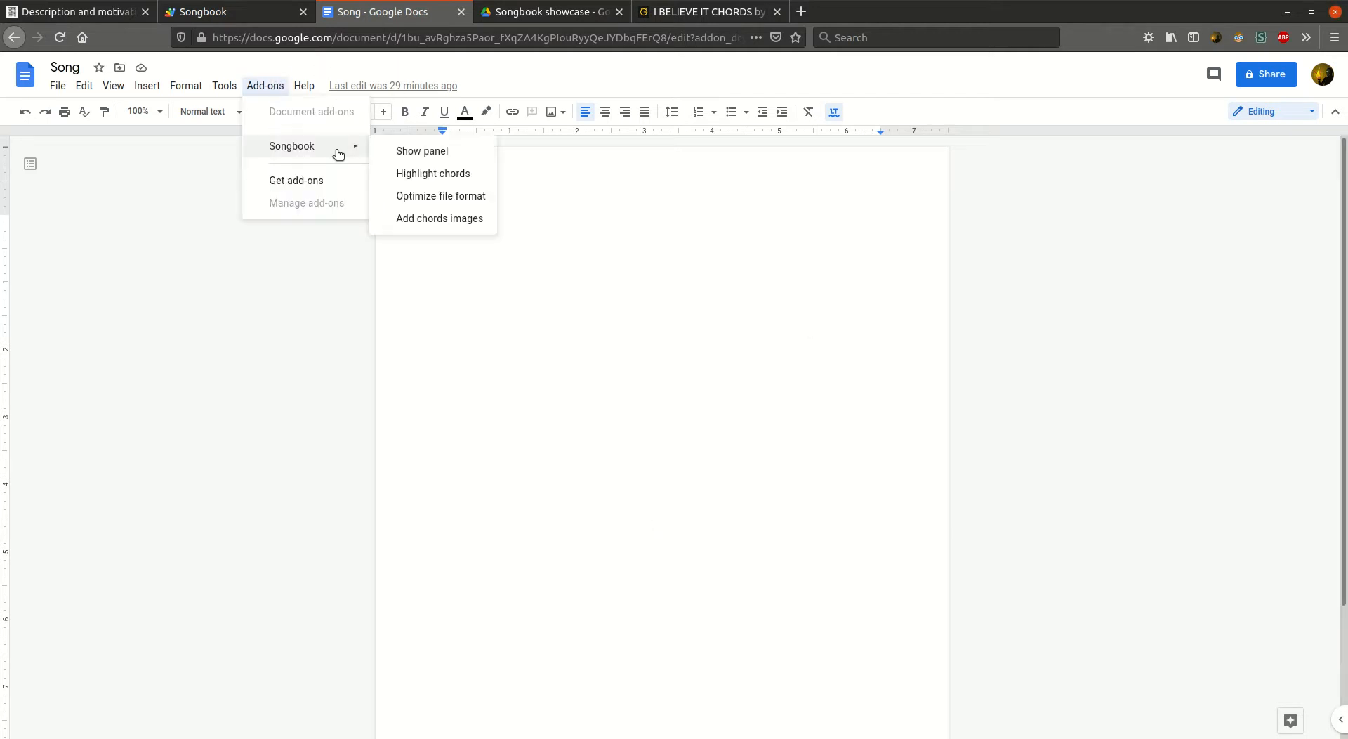
{"action": "left_click", "coordinate": [464, 153]}
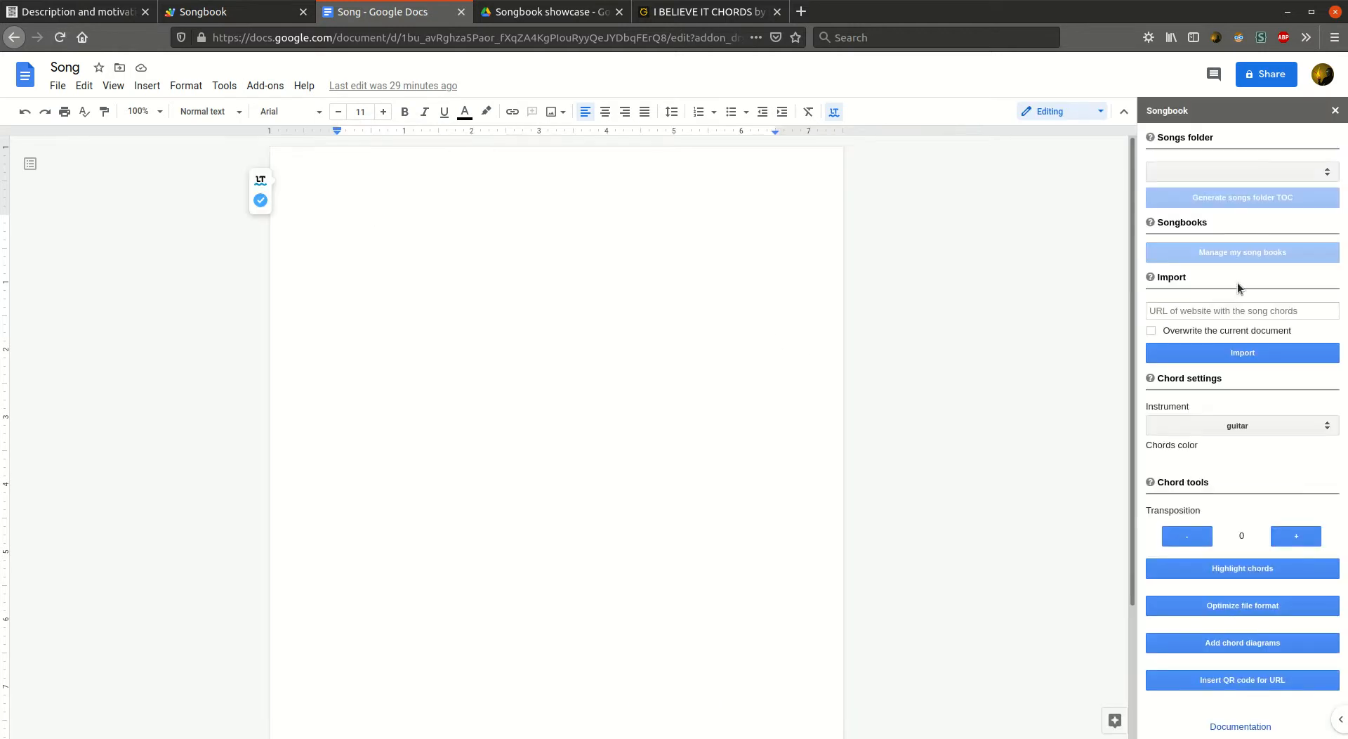
- Consult the plugin documentation and the Songbook showcase folder in Drive regarding the songs folder setting, and return to the Song document
{"action": "left_click", "coordinate": [35, 11]}
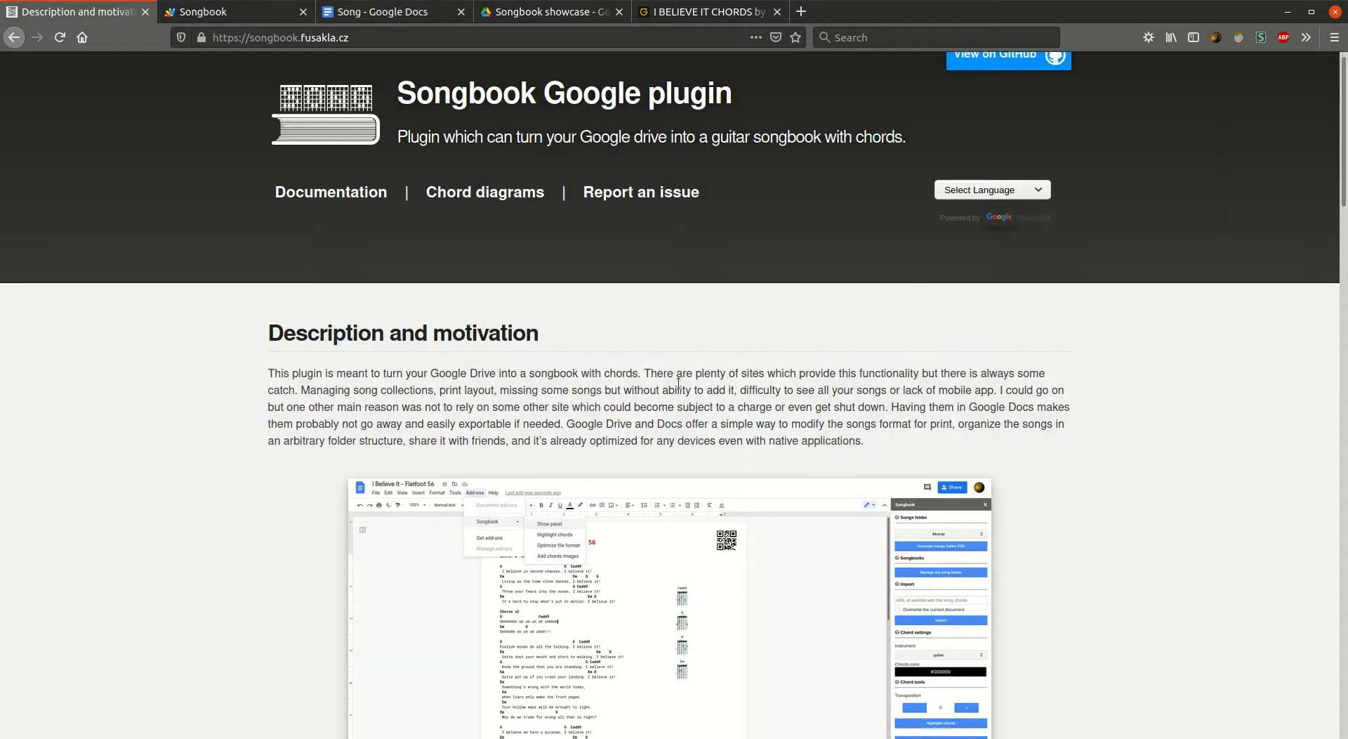
{"action": "scroll", "coordinate": [924, 266], "scroll_direction": "down", "scroll_amount": 5}
{"action": "left_click", "coordinate": [381, 10]}
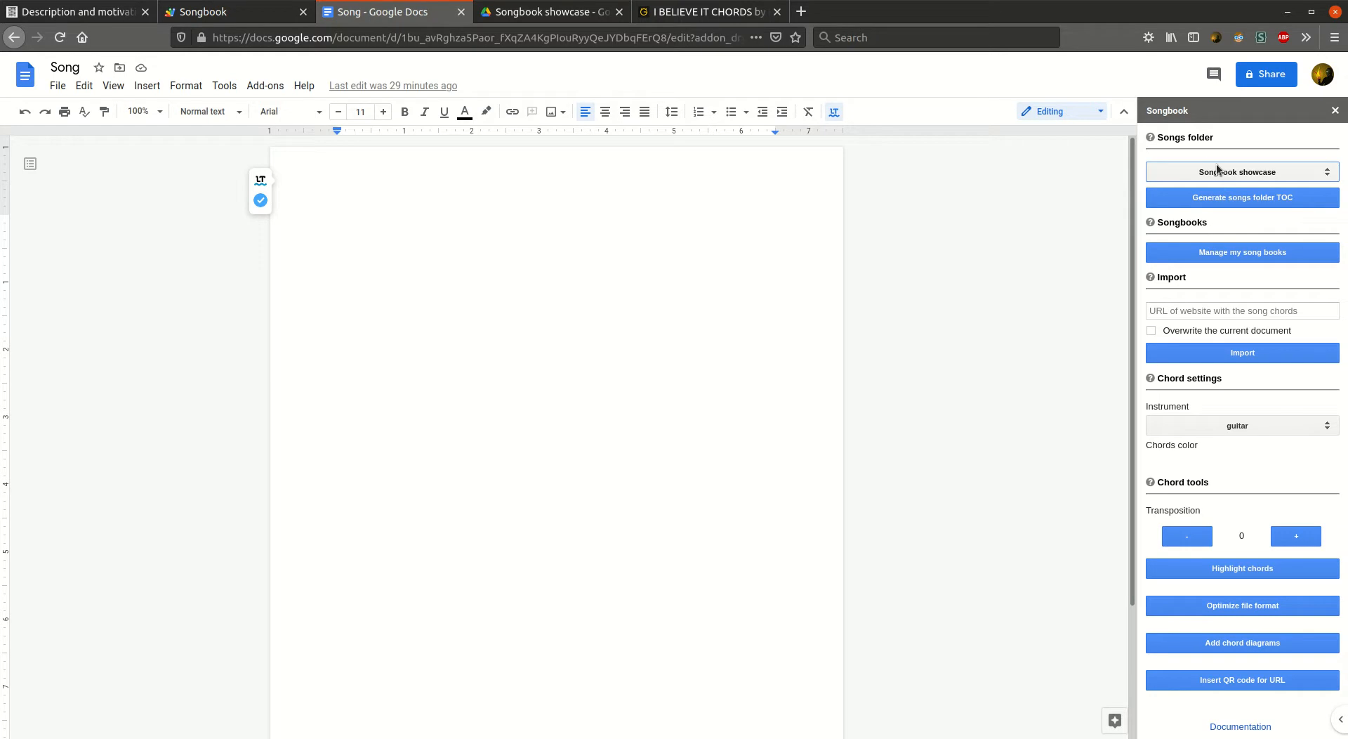
{"action": "left_click", "coordinate": [528, 11]}
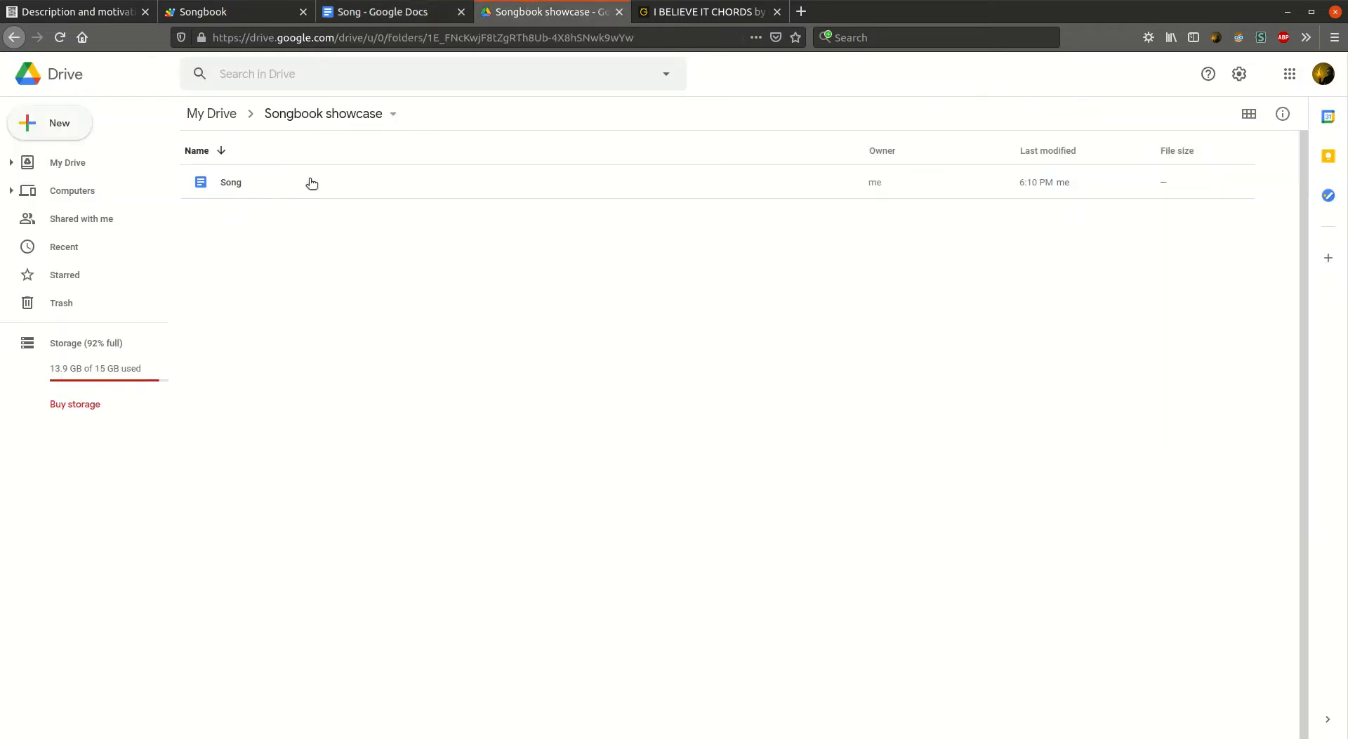
{"action": "left_click", "coordinate": [383, 12]}
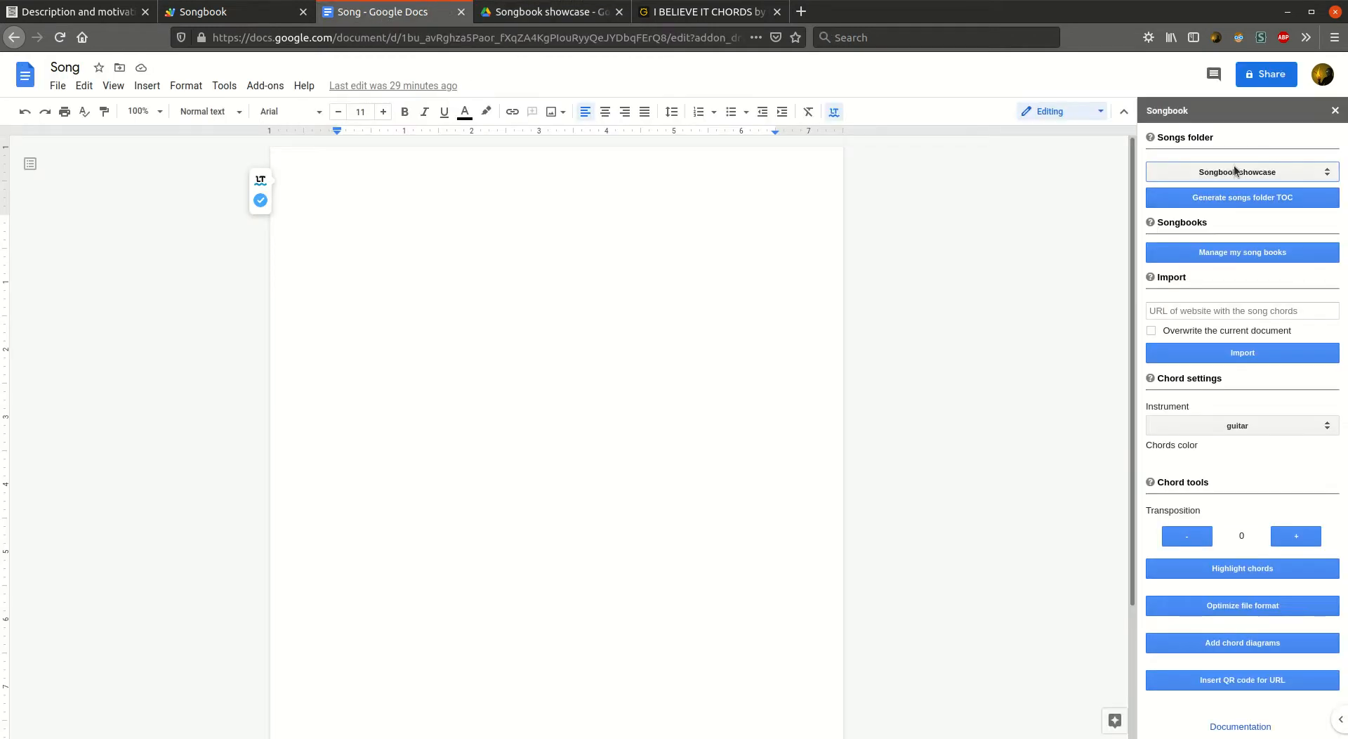
{"action": "left_click", "coordinate": [740, 247]}
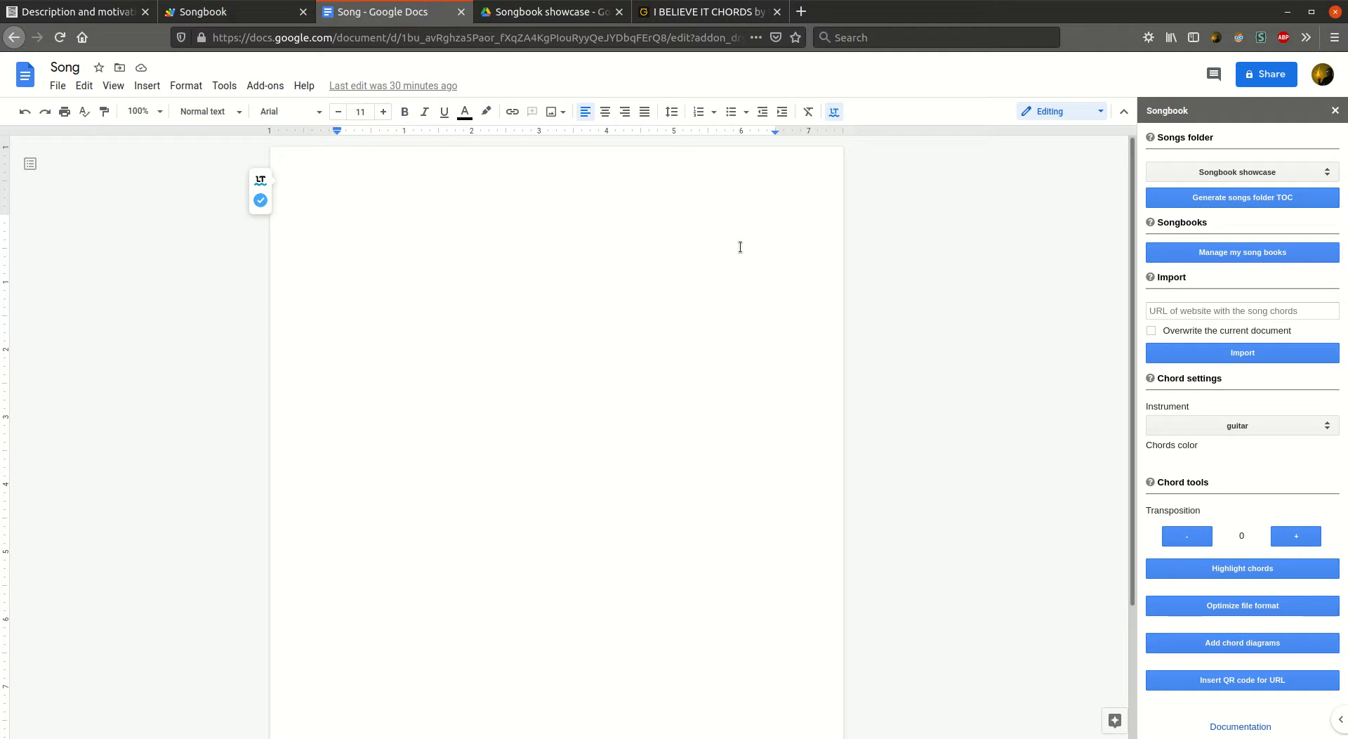
- Look through the Ultimate Guitar chord page for I Believe It by Flatfoot 56, including its address and chord lines
{"action": "left_click", "coordinate": [672, 19]}
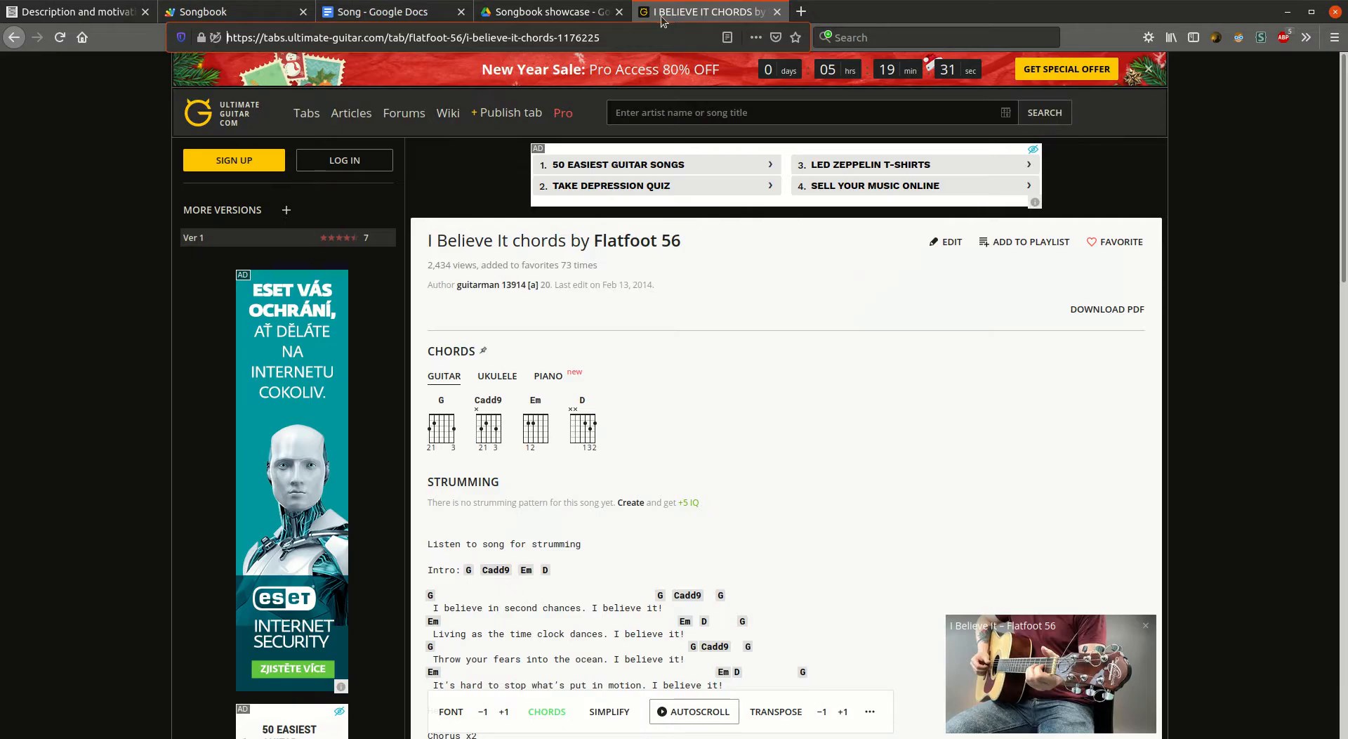
{"action": "left_click", "coordinate": [482, 37]}
{"action": "triple_click", "coordinate": [482, 37]}
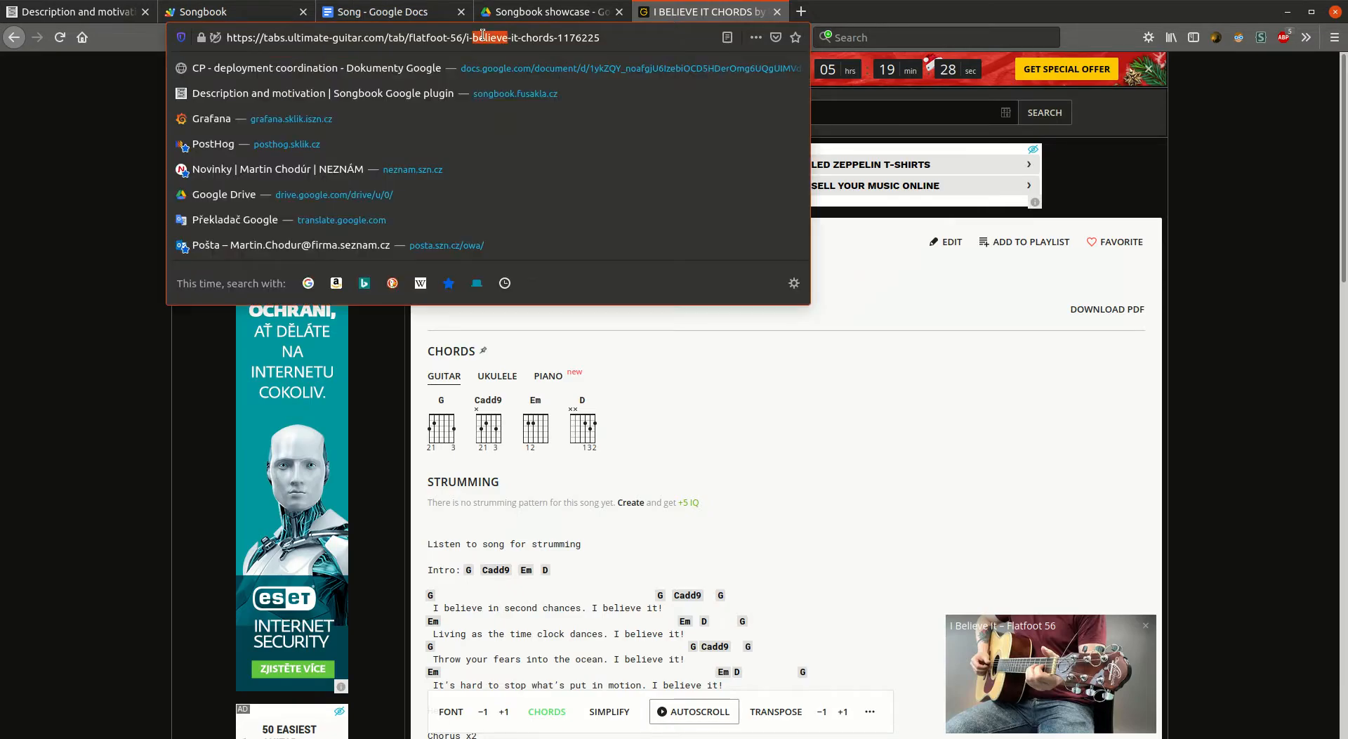
{"action": "left_click", "coordinate": [920, 474]}
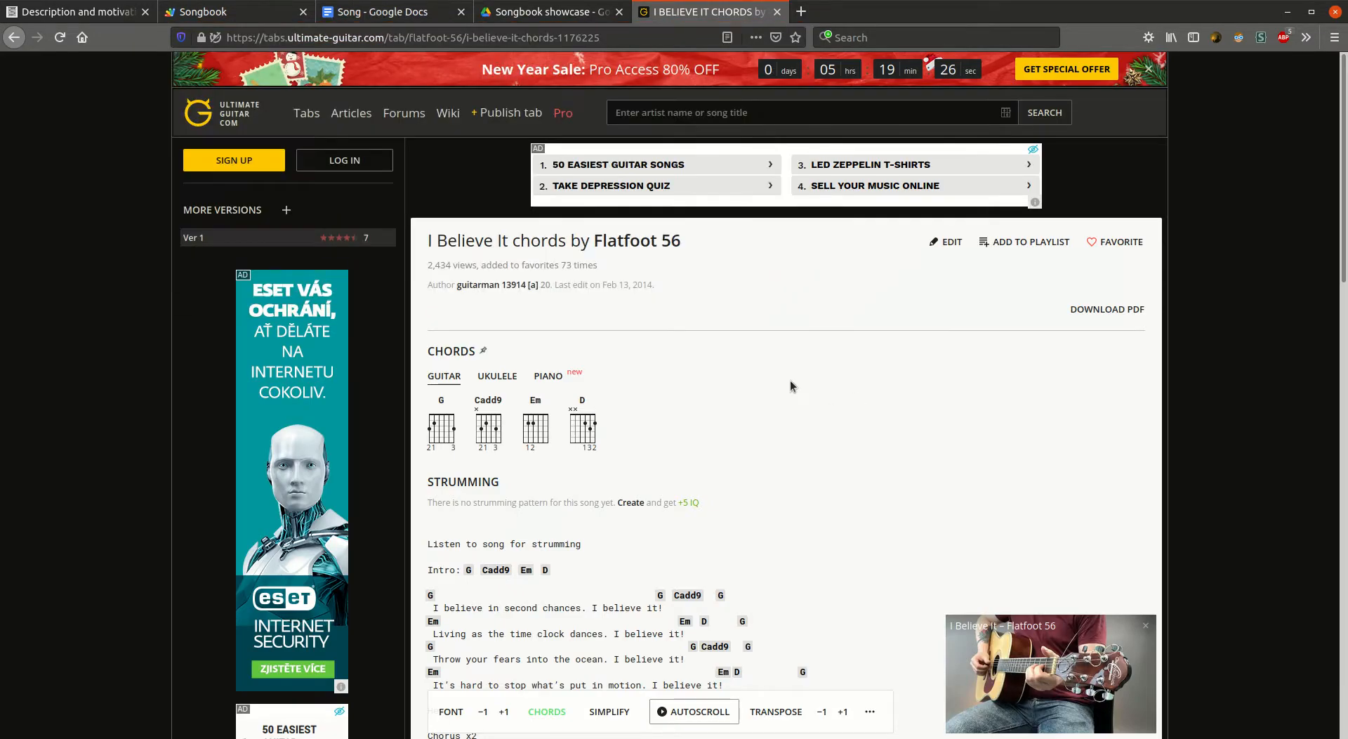
{"action": "scroll", "coordinate": [783, 400], "scroll_direction": "down", "scroll_amount": 5}
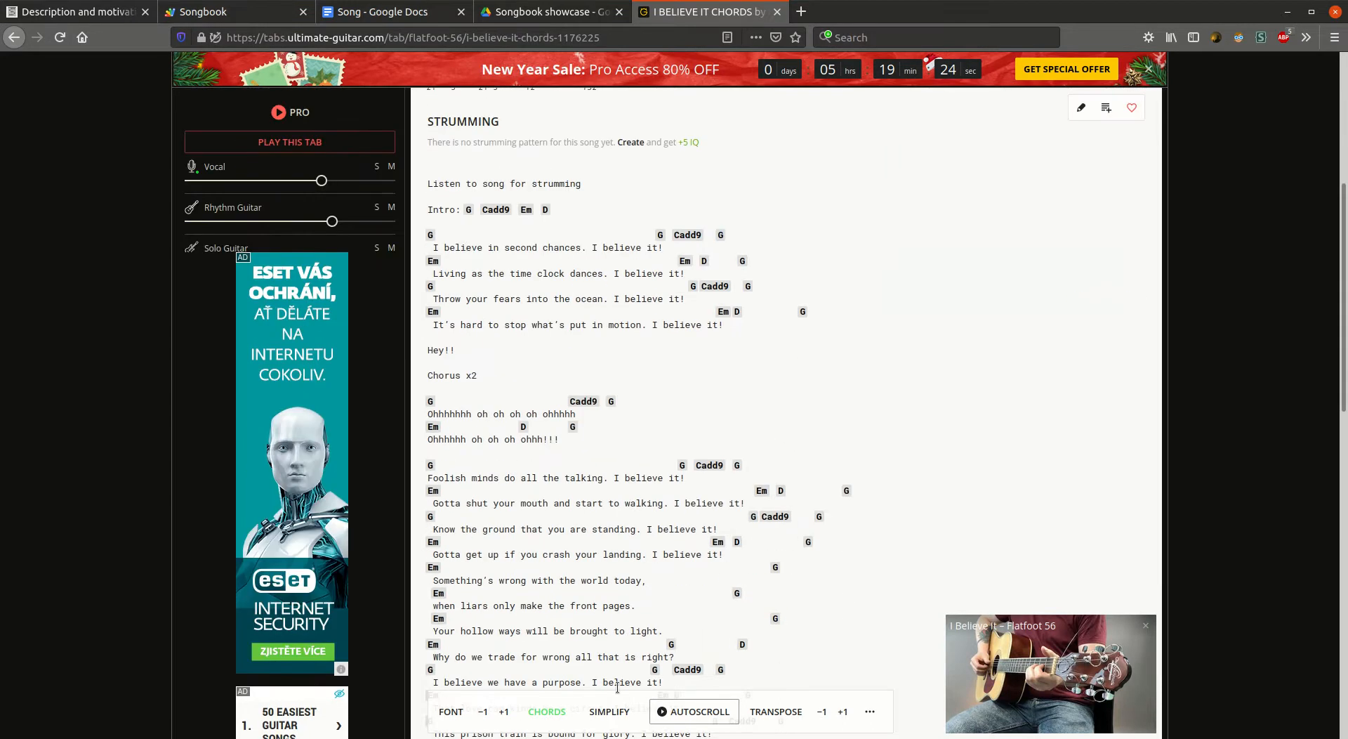
{"action": "mouse_move", "coordinate": [684, 258]}
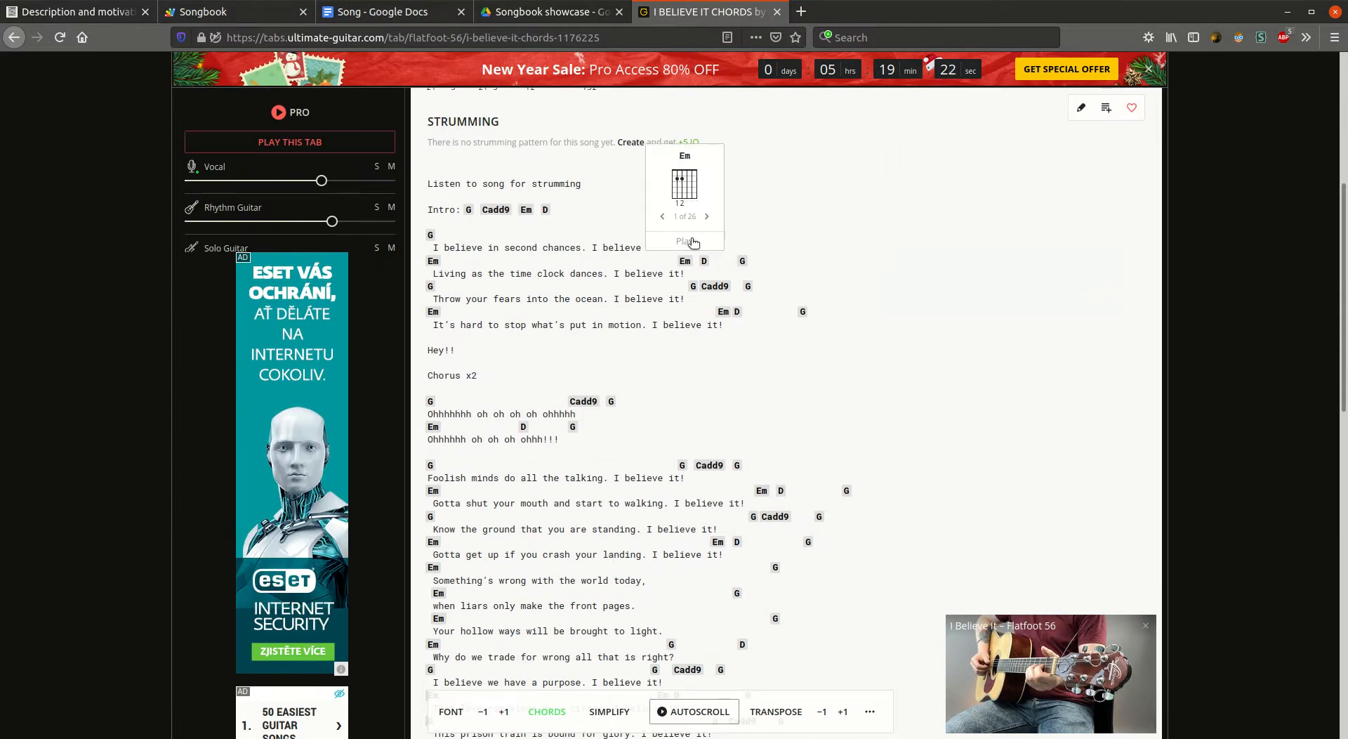
- Copy the I Believe It chord page's URL and enter it as the song import address in the Song document's Songbook panel
{"action": "scroll", "coordinate": [597, 175], "scroll_direction": "up", "scroll_amount": 5}
{"action": "left_click", "coordinate": [493, 31]}
{"action": "key", "text": "ctrl+c"}
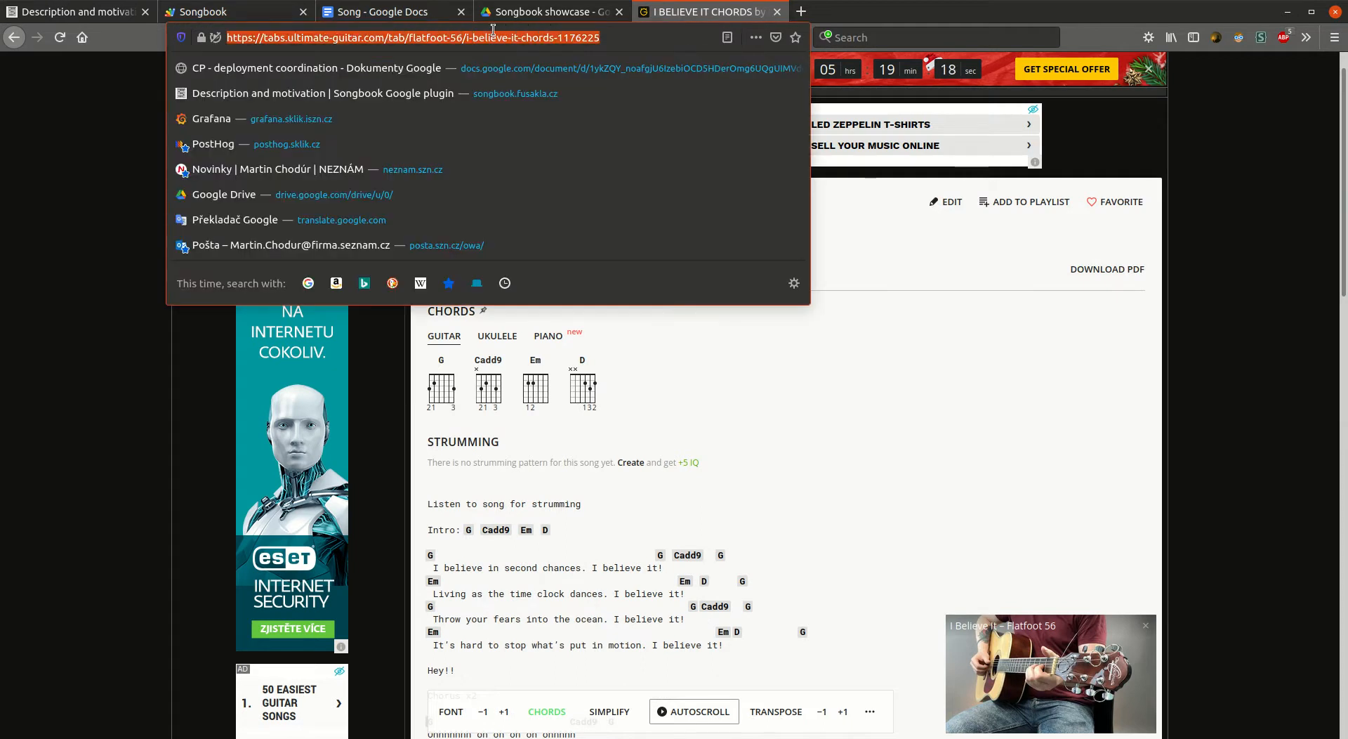
{"action": "left_click", "coordinate": [382, 12]}
{"action": "left_click", "coordinate": [1248, 311]}
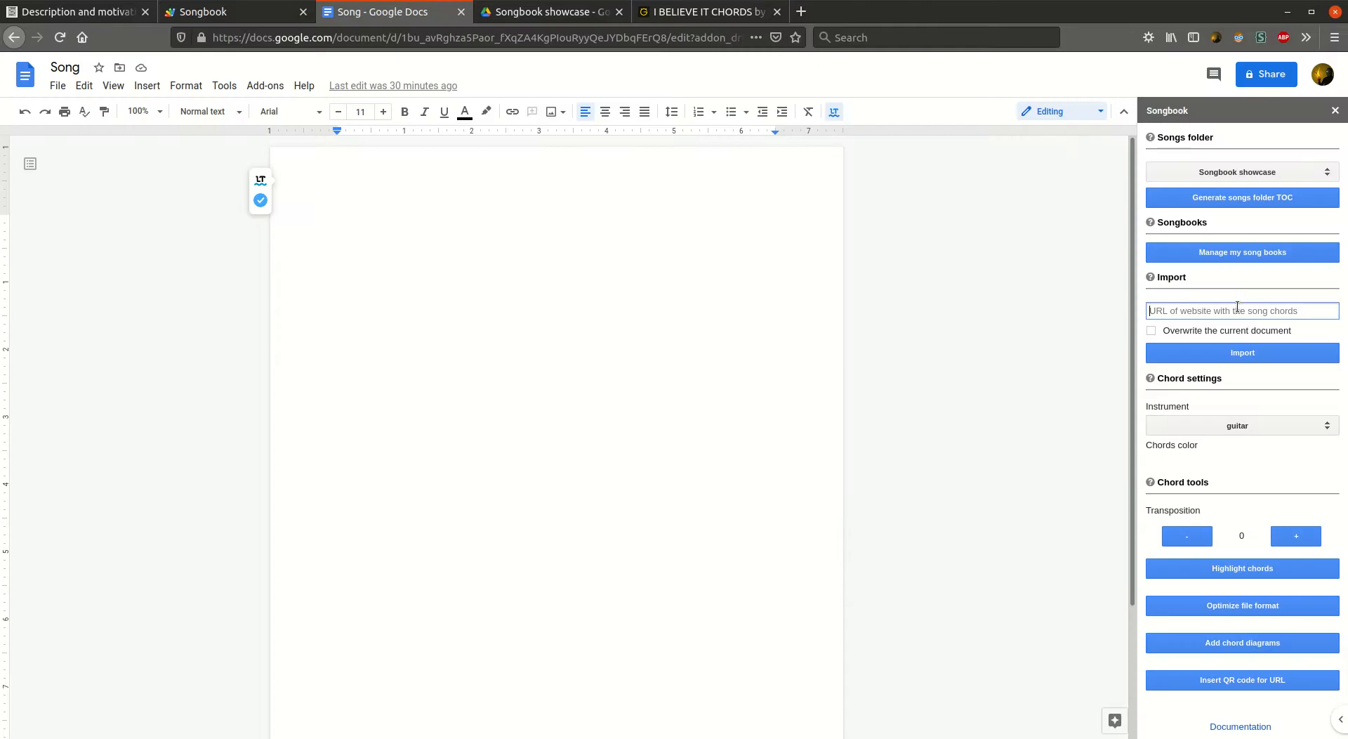
{"action": "key", "text": "ctrl+v"}
{"action": "triple_click", "coordinate": [1263, 311]}
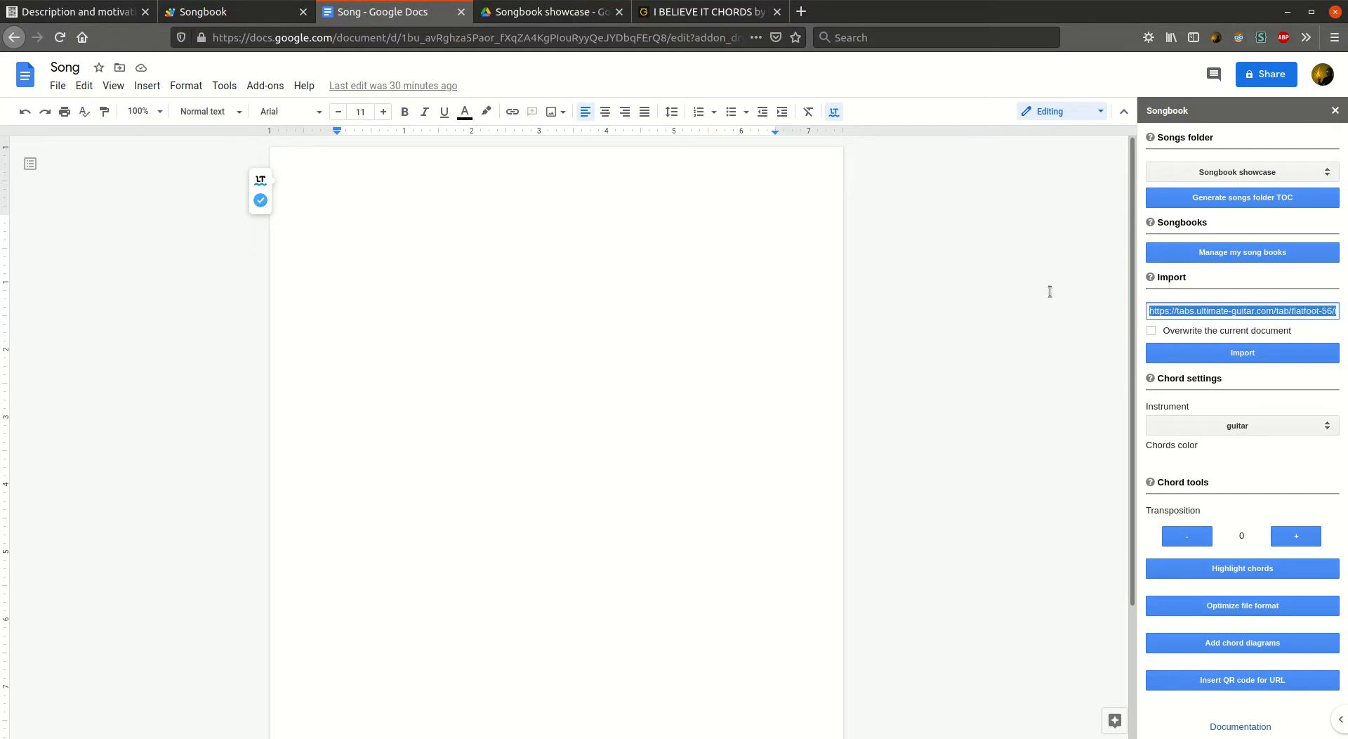
- Import the song from the entered Ultimate Guitar address, with overwriting of the current document enabled
{"action": "key", "text": "Home"}
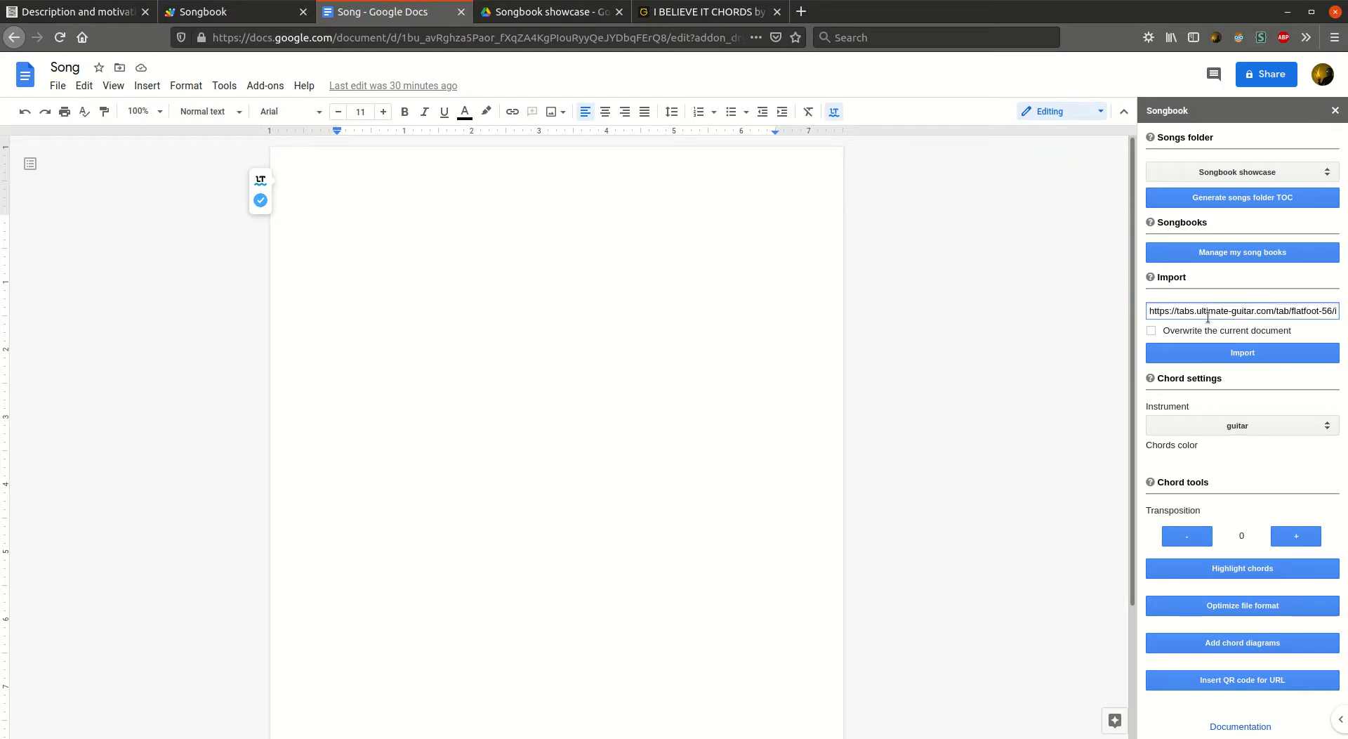
{"action": "left_click", "coordinate": [1151, 331]}
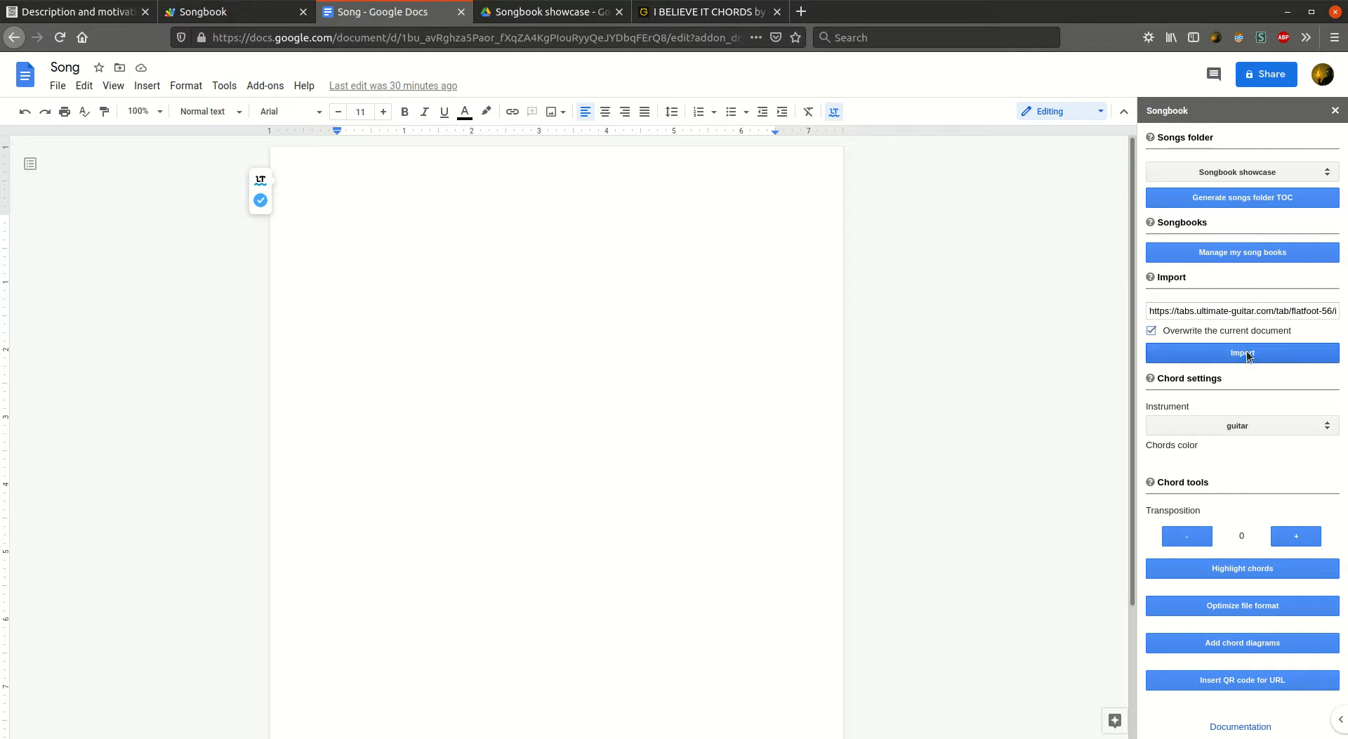
{"action": "left_click", "coordinate": [702, 11]}
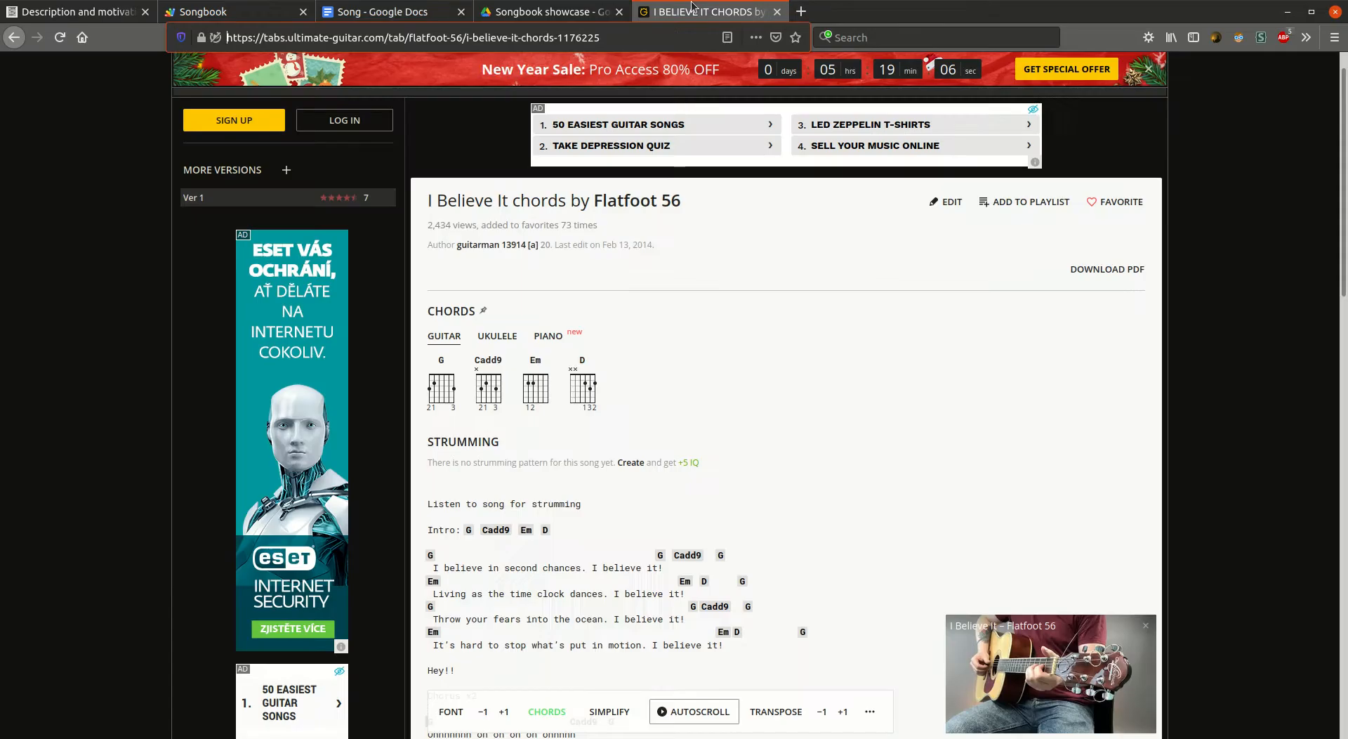
{"action": "left_click", "coordinate": [383, 12]}
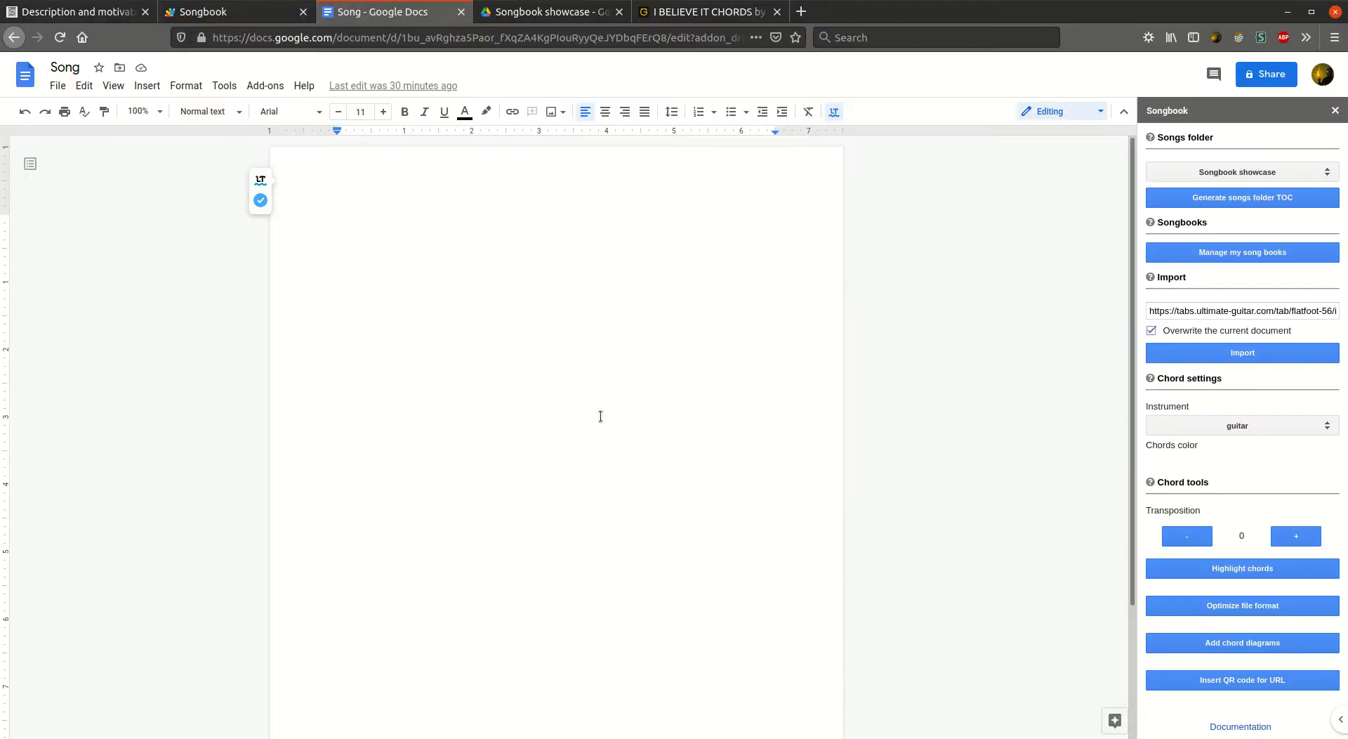
{"action": "left_click", "coordinate": [1263, 355]}
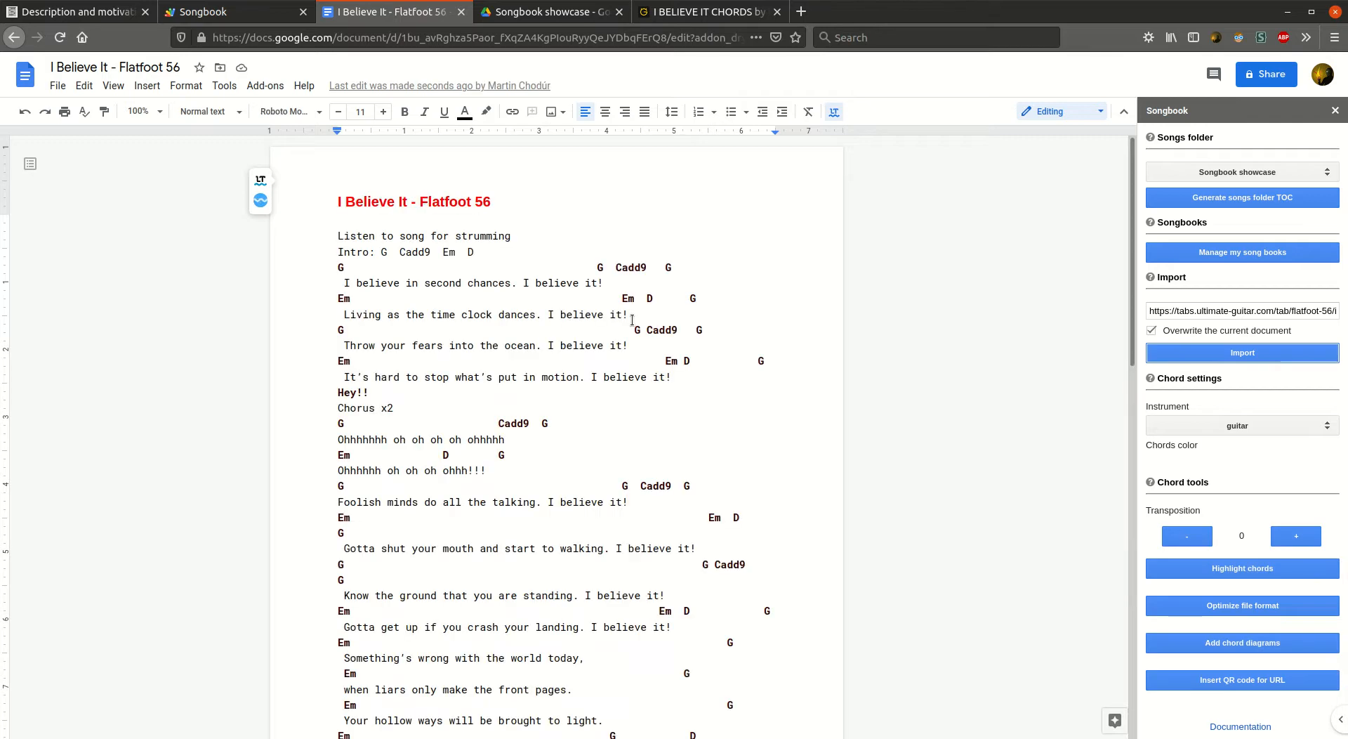
- Examine the imported song's header title, the document name, and the chord and lyric lines
{"action": "left_click", "coordinate": [371, 206]}
{"action": "triple_click", "coordinate": [371, 207]}
{"action": "left_click", "coordinate": [616, 326]}
{"action": "left_click", "coordinate": [402, 201]}
{"action": "triple_click", "coordinate": [402, 201]}
{"action": "left_click", "coordinate": [112, 68]}
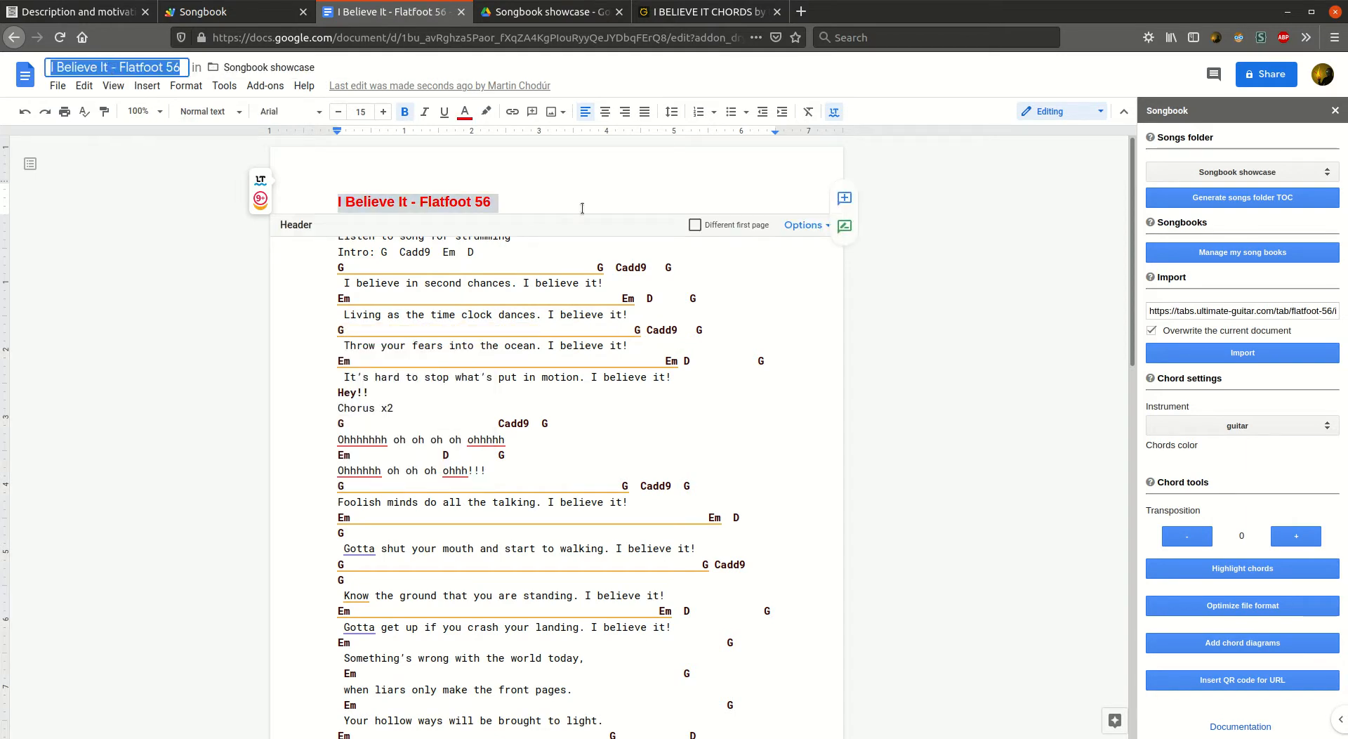
{"action": "left_click", "coordinate": [518, 312]}
{"action": "scroll", "coordinate": [518, 312], "scroll_direction": "down", "scroll_amount": 15}
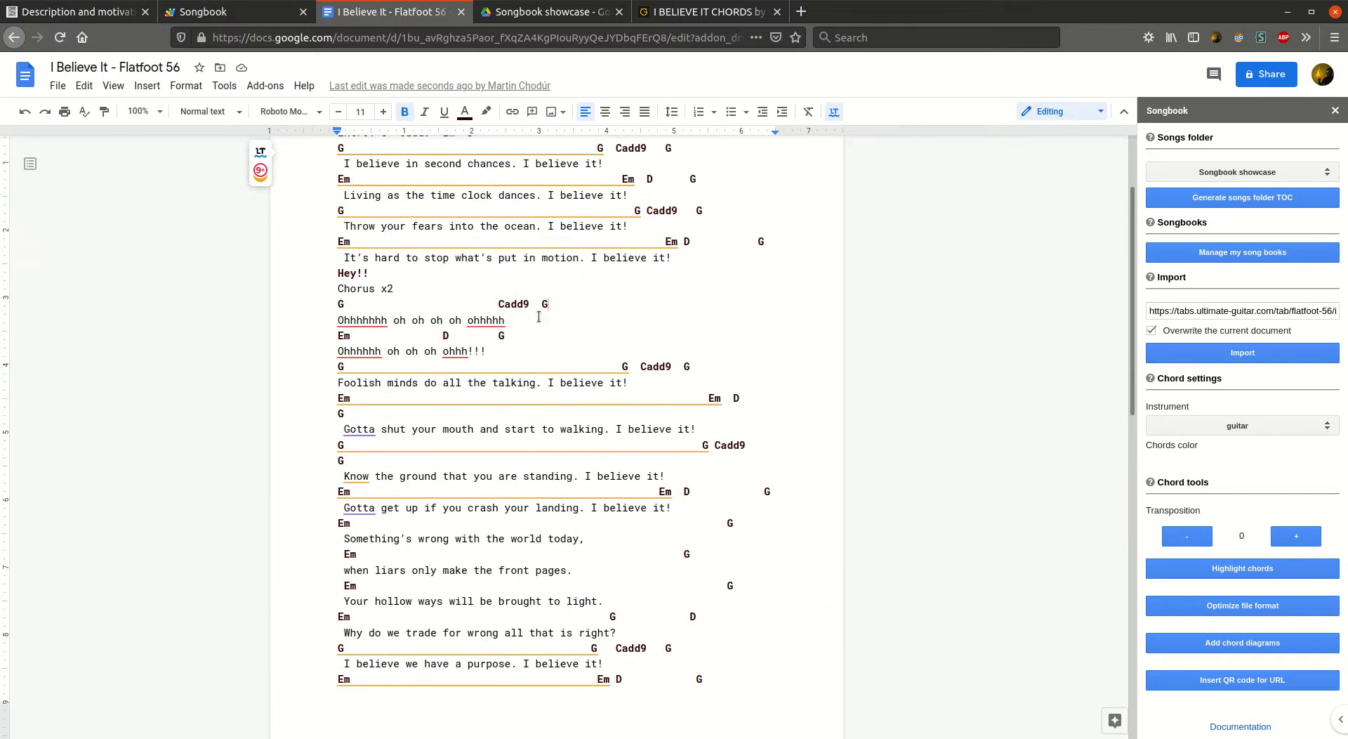
{"action": "scroll", "coordinate": [539, 317], "scroll_direction": "up", "scroll_amount": 3}
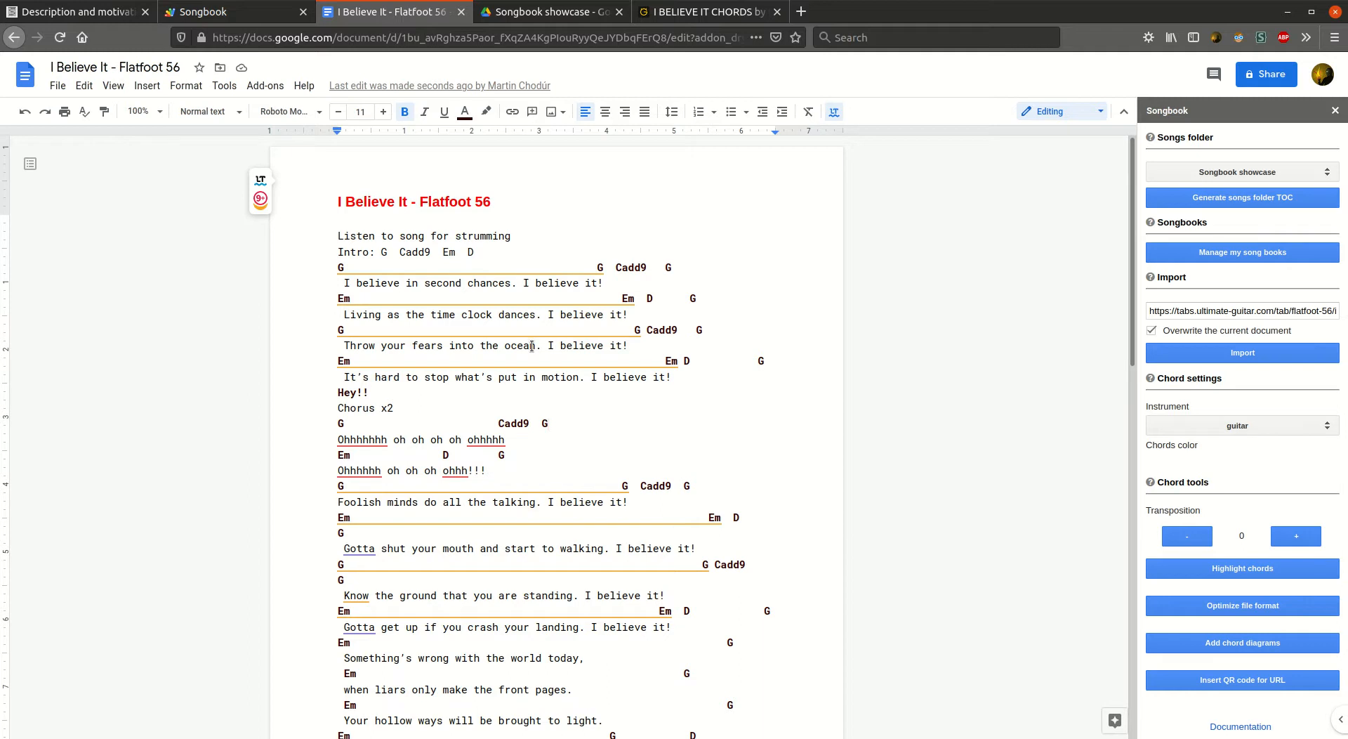
- Turn off overwriting the current document for imports, and go through the imported song to its end
{"action": "left_click", "coordinate": [1152, 331]}
{"action": "left_click", "coordinate": [553, 227]}
{"action": "scroll", "coordinate": [553, 227], "scroll_direction": "down", "scroll_amount": 10}
{"action": "scroll", "coordinate": [553, 231], "scroll_direction": "down", "scroll_amount": 5}
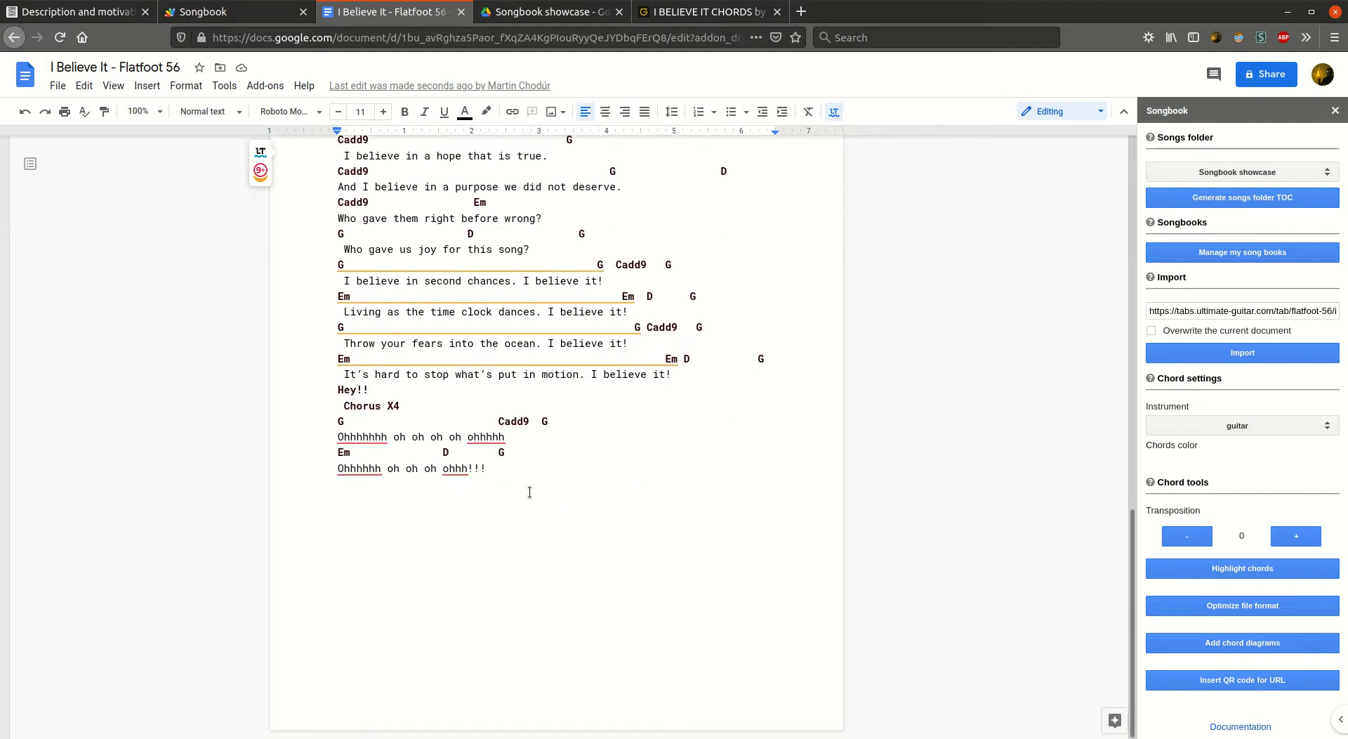
- Examine the imported song's chord formatting, including the Cadd9 chord in the Chorus x2 section
{"action": "scroll", "coordinate": [361, 387], "scroll_direction": "up", "scroll_amount": 13}
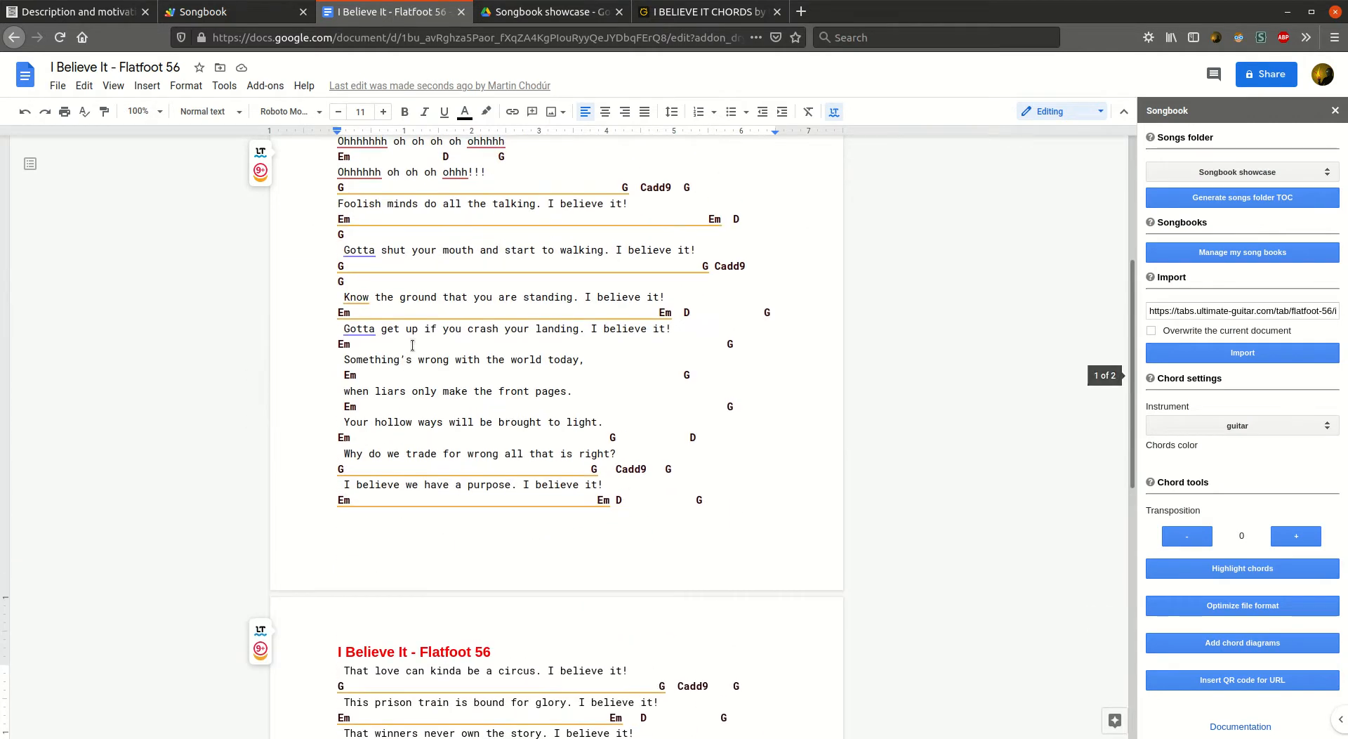
{"action": "scroll", "coordinate": [412, 345], "scroll_direction": "up", "scroll_amount": 1}
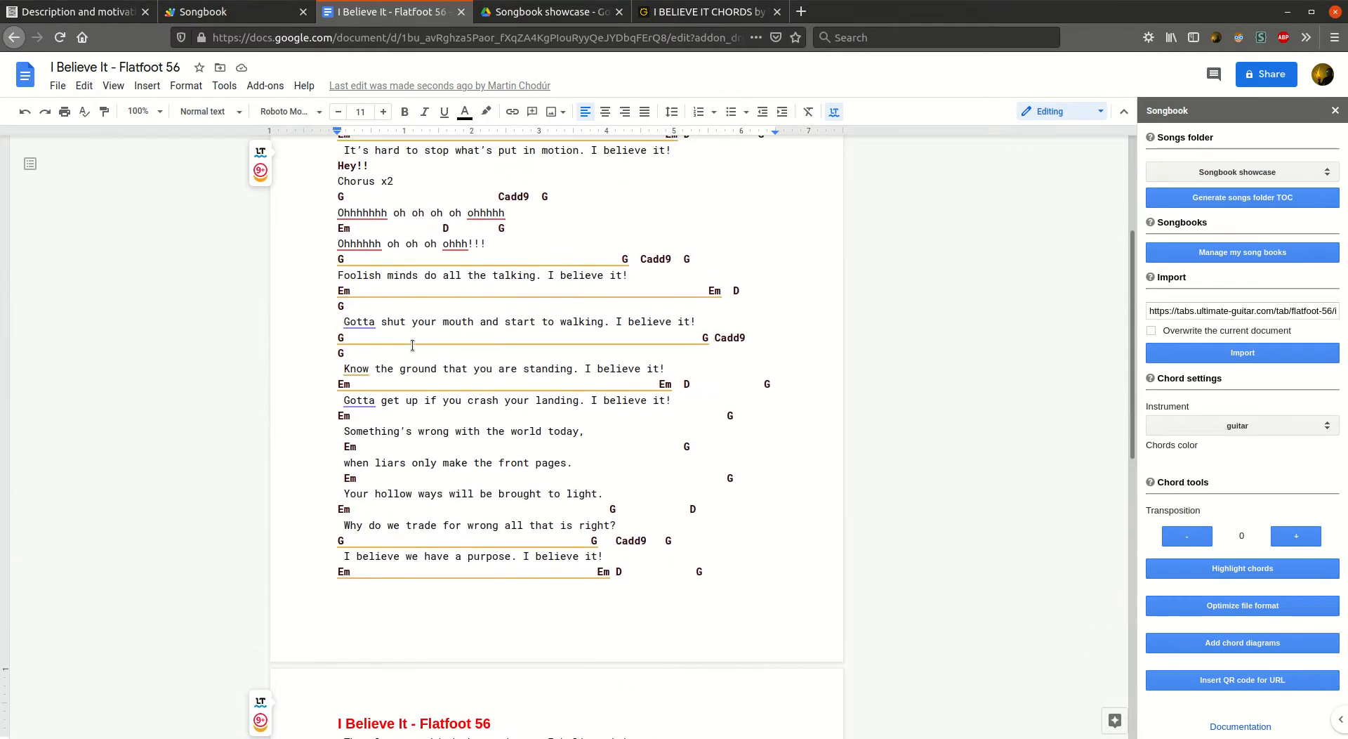
{"action": "scroll", "coordinate": [491, 357], "scroll_direction": "up", "scroll_amount": 4}
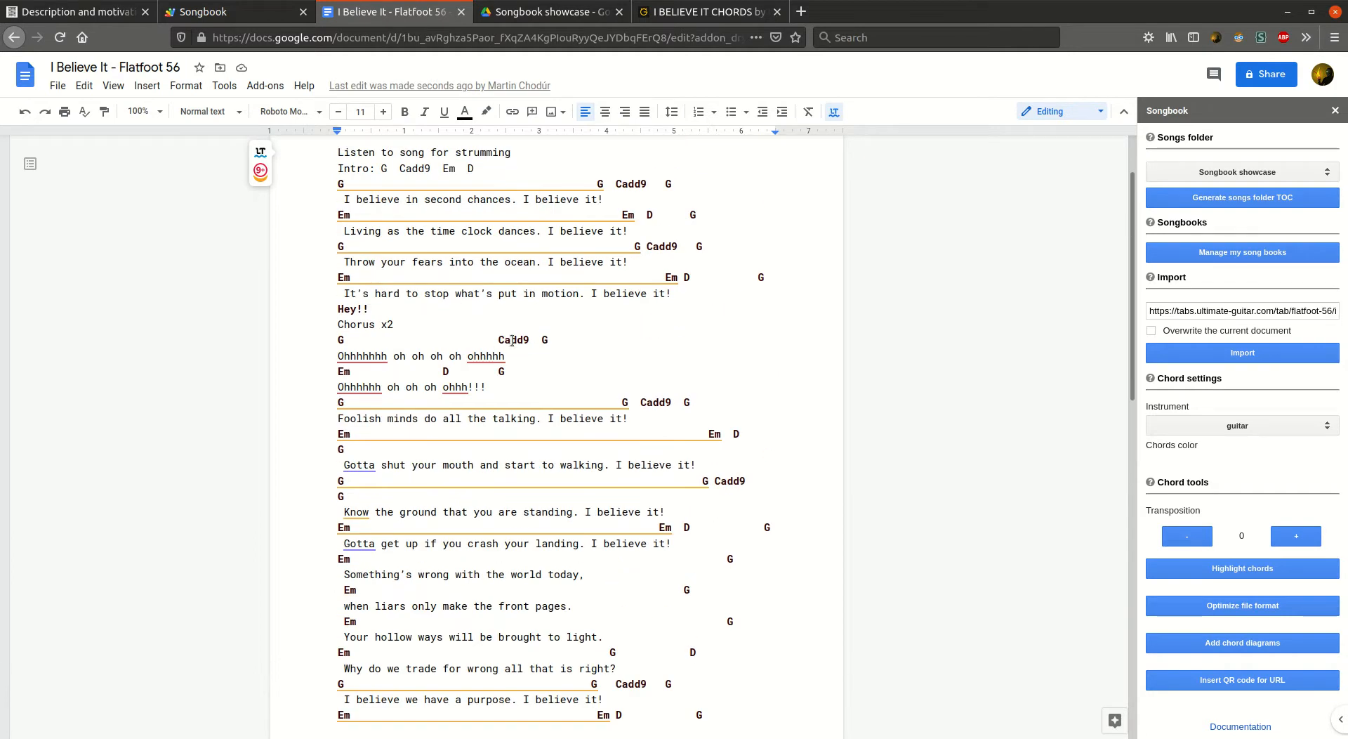
{"action": "triple_click", "coordinate": [512, 340]}
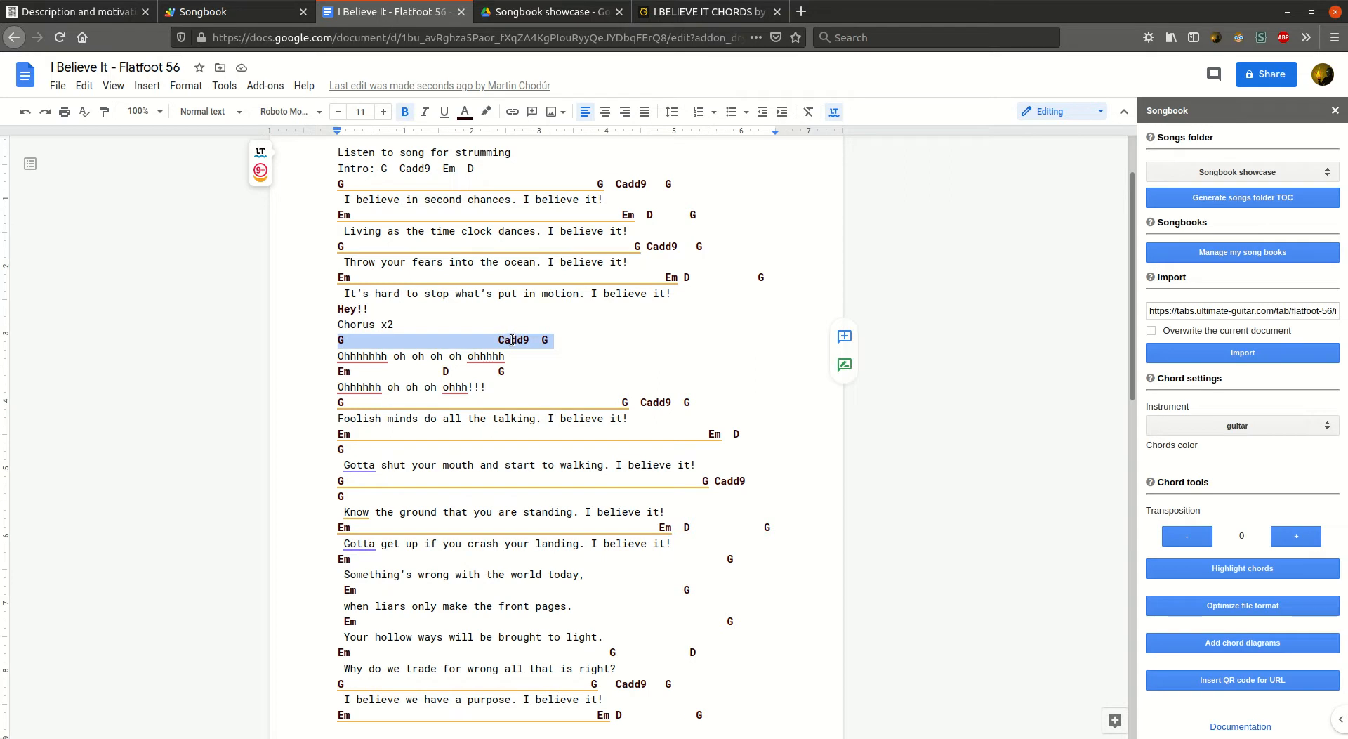
{"action": "double_click", "coordinate": [512, 340]}
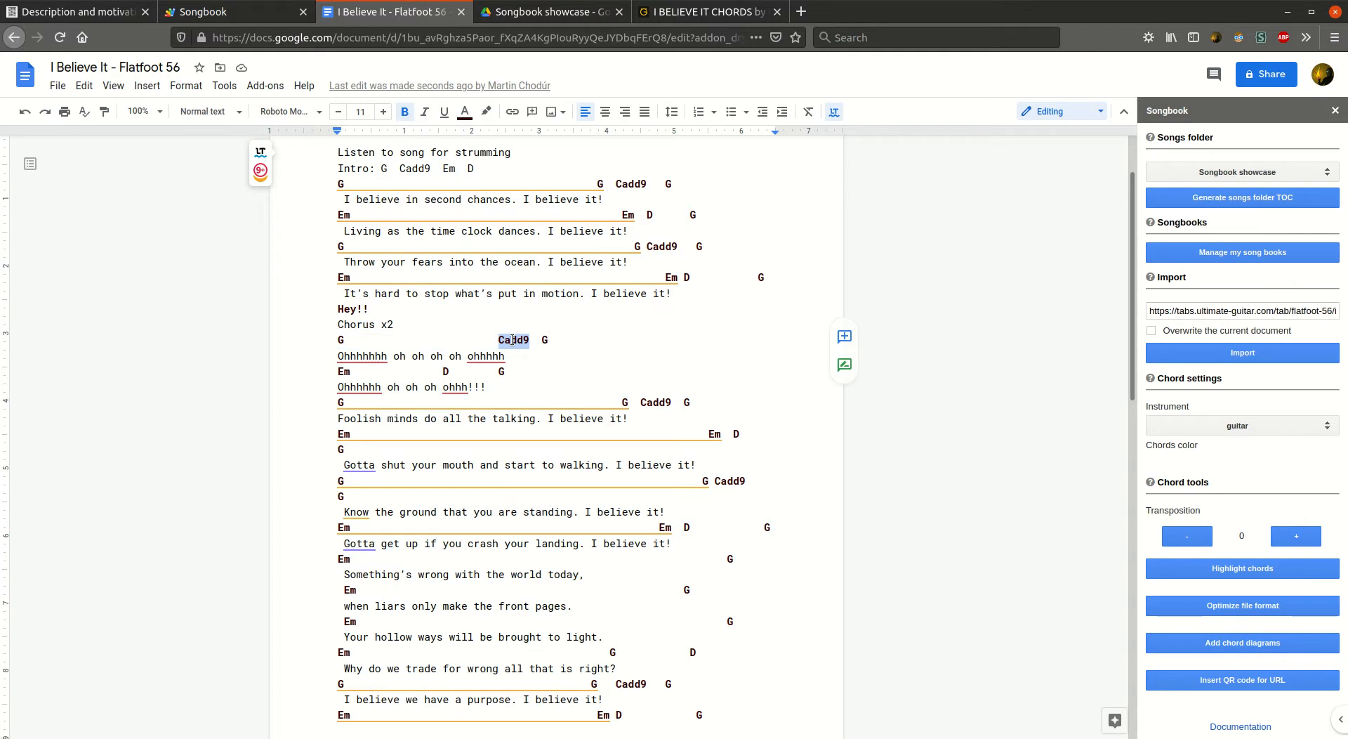
{"action": "scroll", "coordinate": [511, 340], "scroll_direction": "down", "scroll_amount": 10}
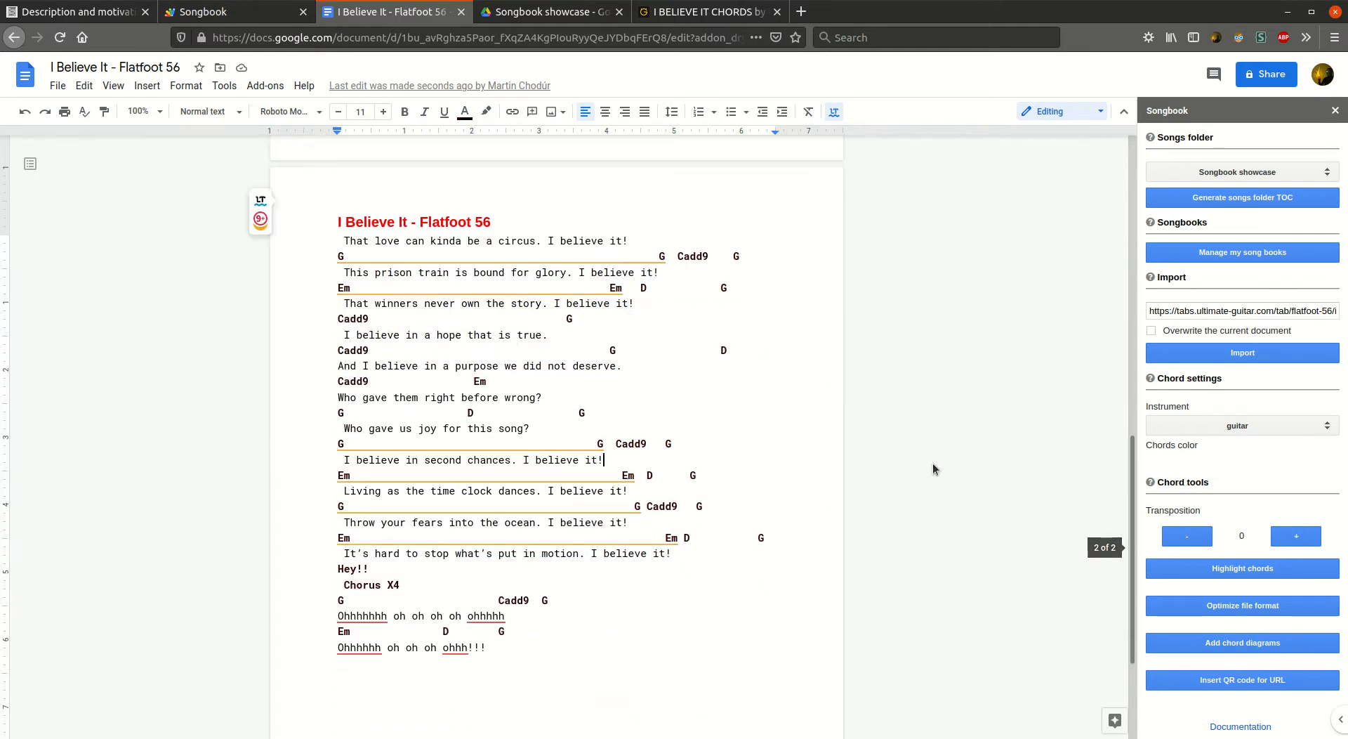
{"action": "scroll", "coordinate": [933, 462], "scroll_direction": "down", "scroll_amount": 3}
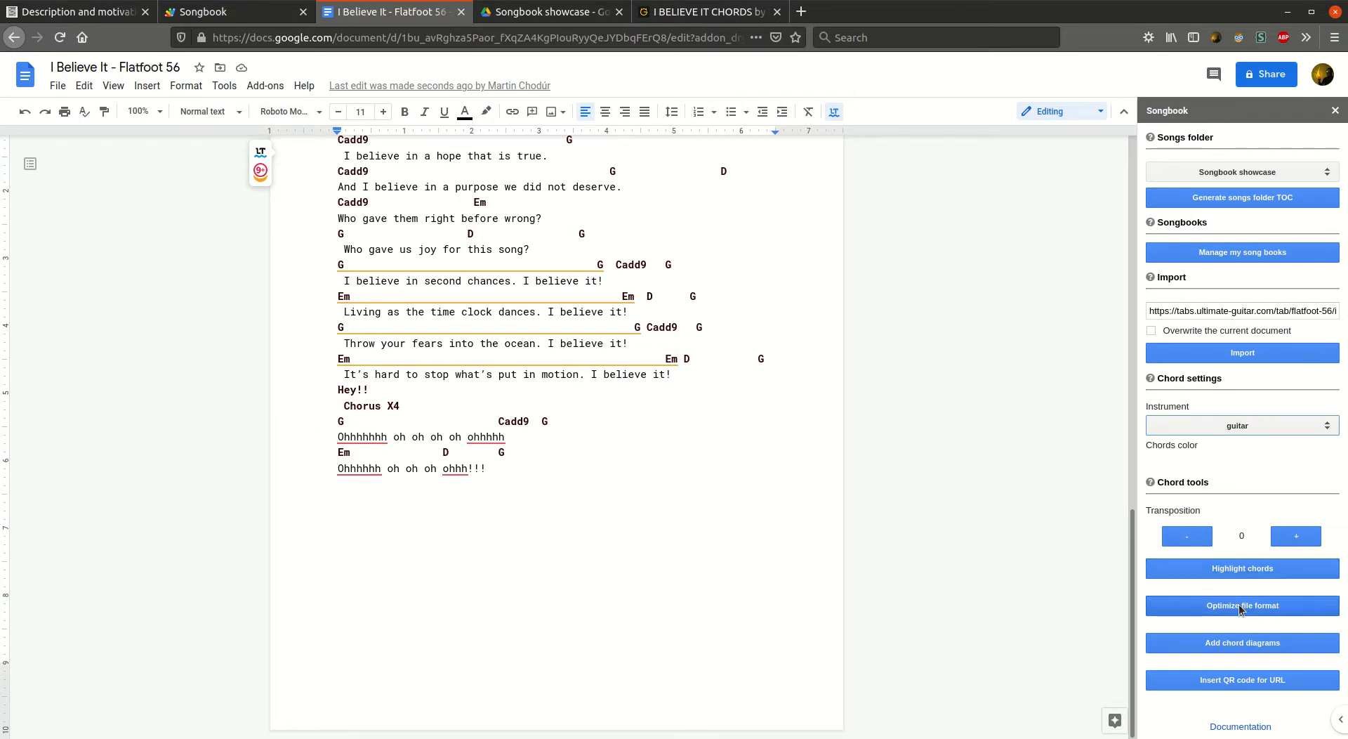
- Add guitar chord diagrams to the song, and inspect the diagrams below its last lyric line
{"action": "left_click", "coordinate": [1246, 647]}
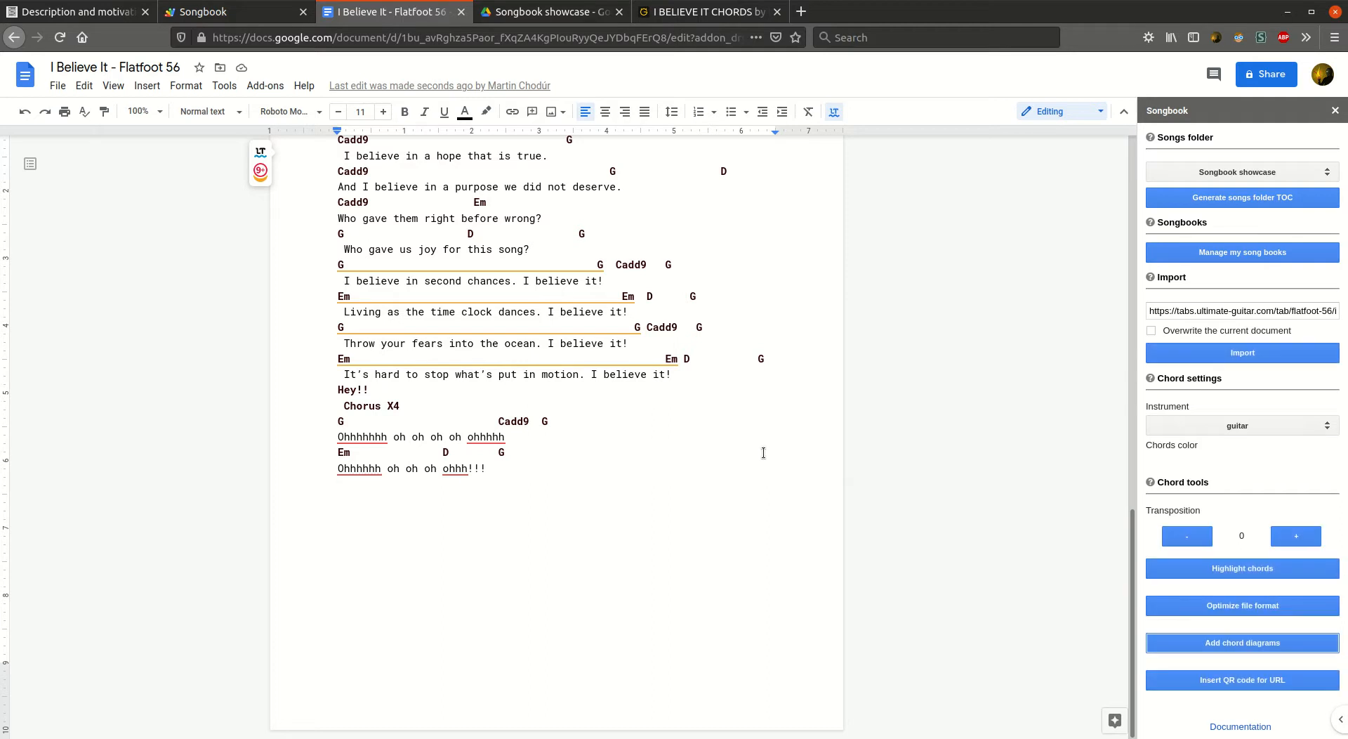
{"action": "double_click", "coordinate": [671, 328]}
{"action": "left_click", "coordinate": [360, 504]}
{"action": "left_click", "coordinate": [380, 504]}
{"action": "left_click", "coordinate": [422, 504]}
{"action": "left_click", "coordinate": [453, 512]}
{"action": "left_click", "coordinate": [654, 490]}
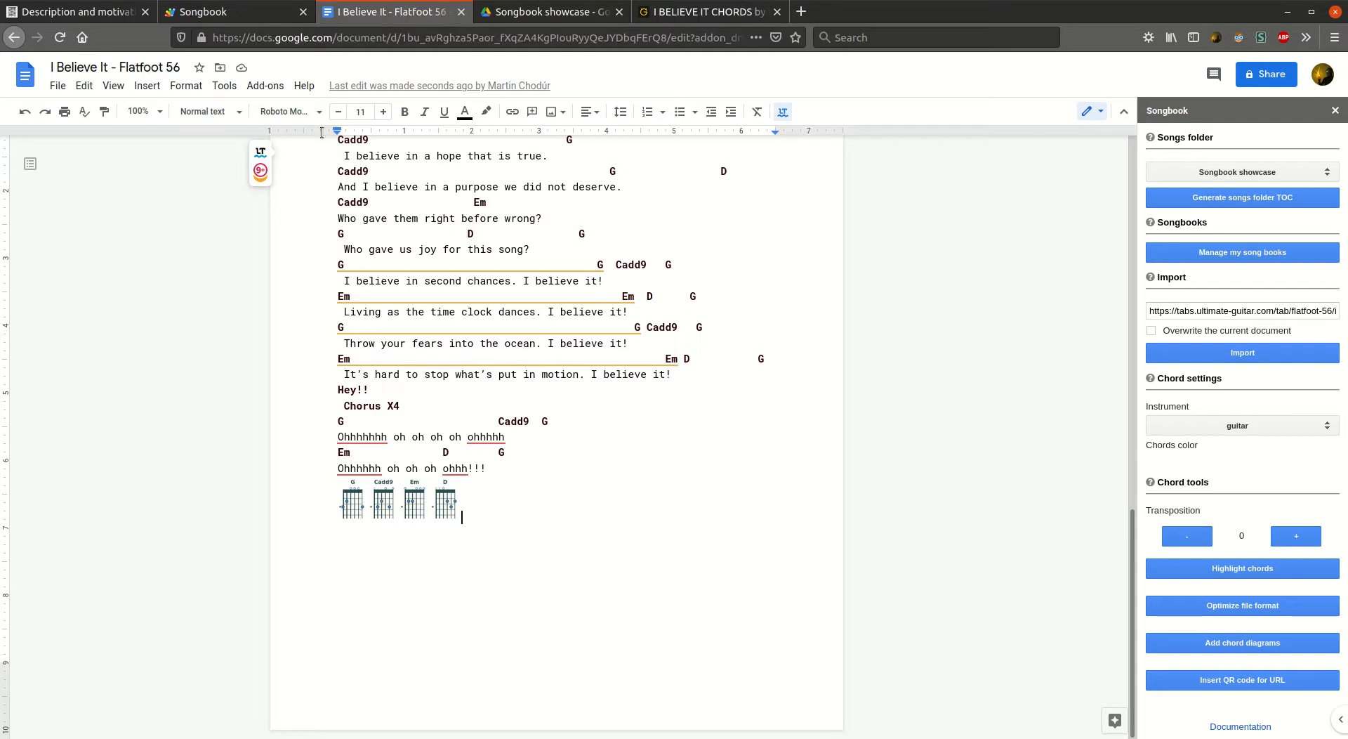
- Switch to the Songbook plugin website and look up its chord diagrams for guitar
{"action": "left_click", "coordinate": [56, 12]}
{"action": "scroll", "coordinate": [497, 180], "scroll_direction": "up", "scroll_amount": 4}
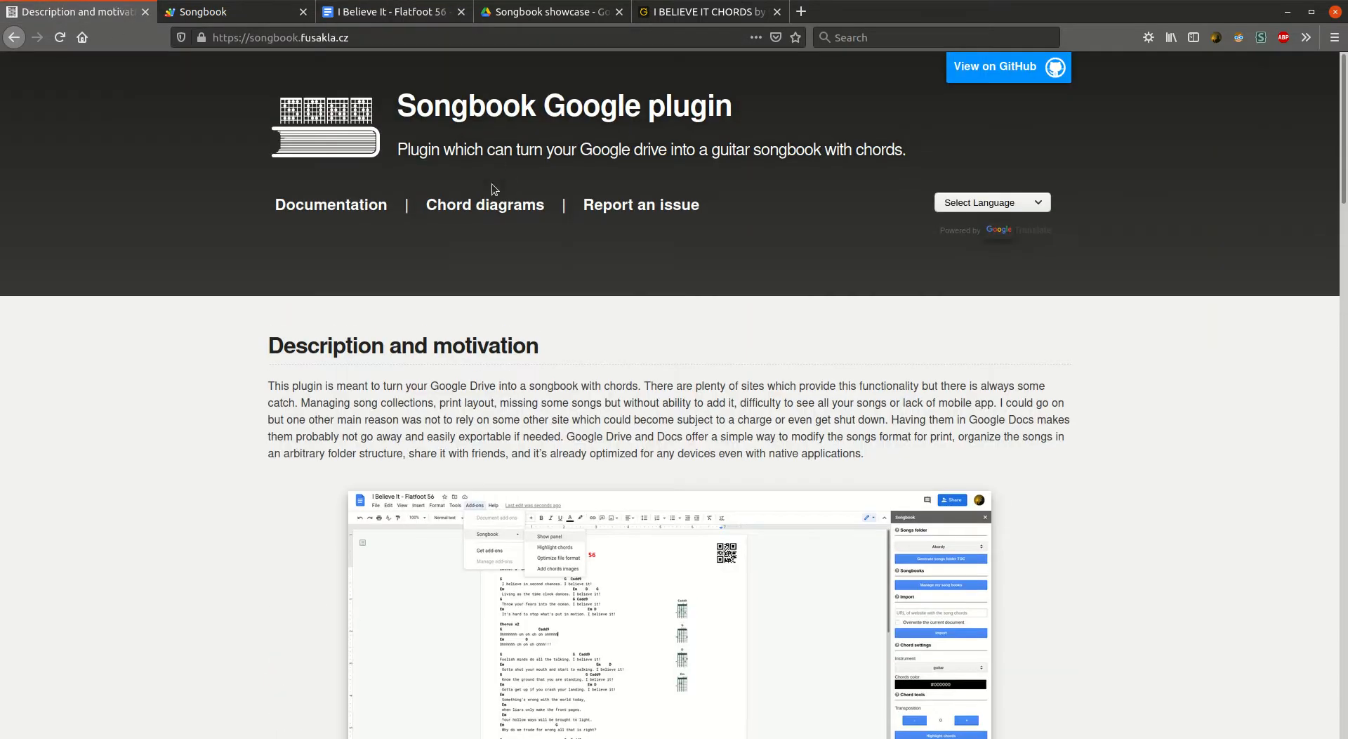
{"action": "left_click", "coordinate": [471, 202]}
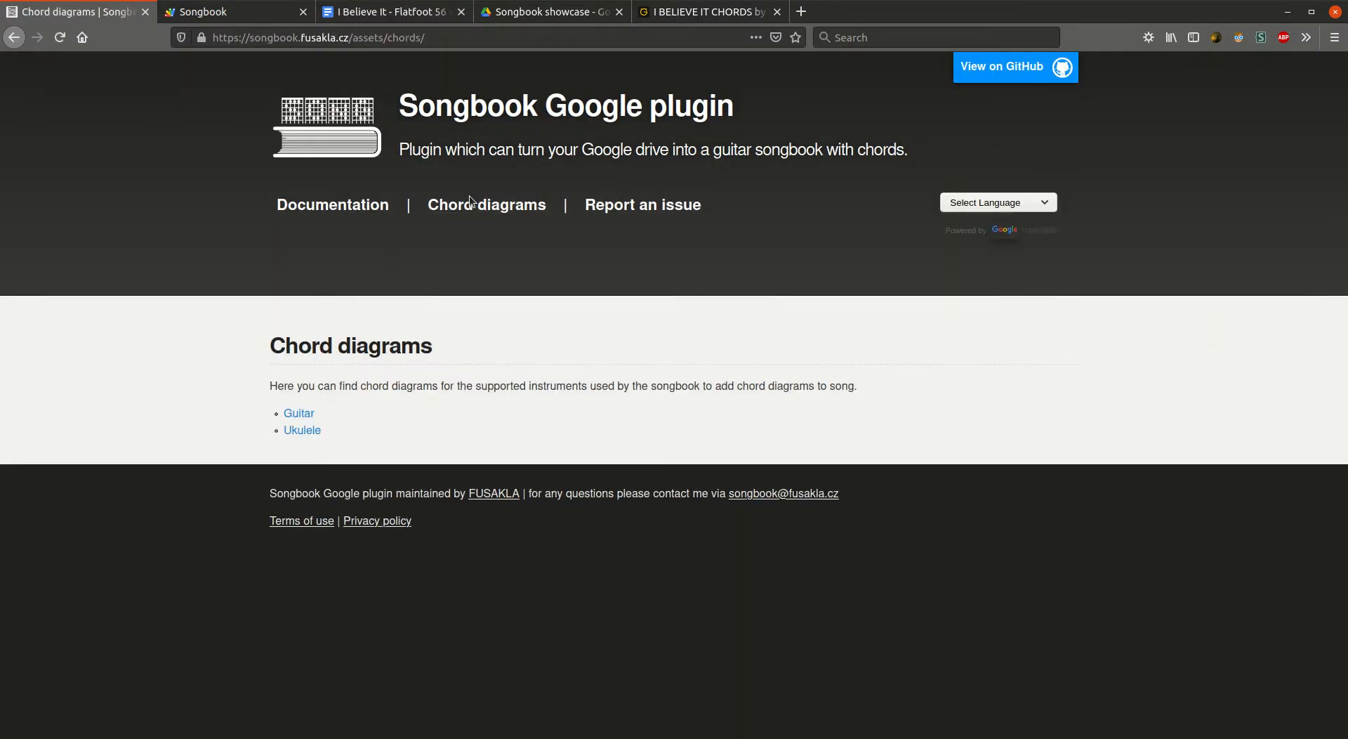
{"action": "left_click", "coordinate": [305, 415]}
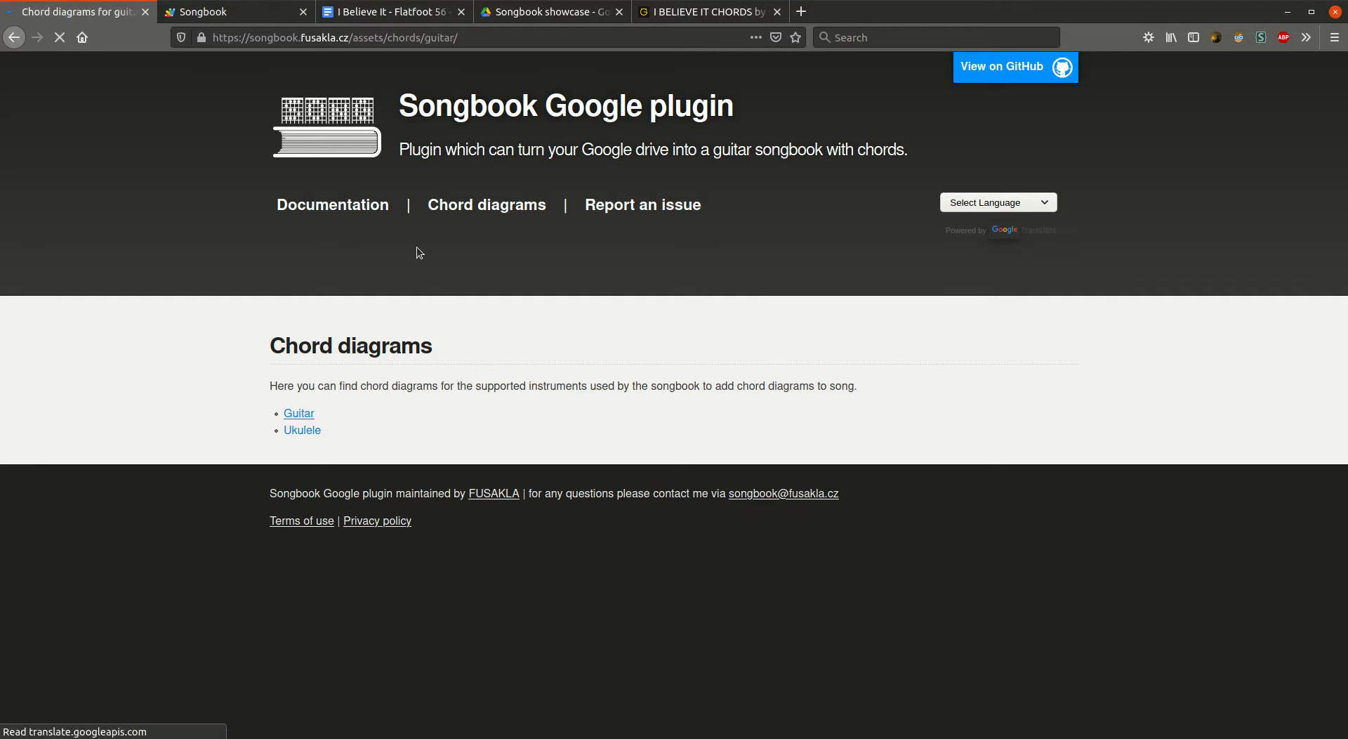
{"action": "scroll", "coordinate": [384, 289], "scroll_direction": "down", "scroll_amount": 1}
{"action": "scroll", "coordinate": [259, 401], "scroll_direction": "up", "scroll_amount": 1}
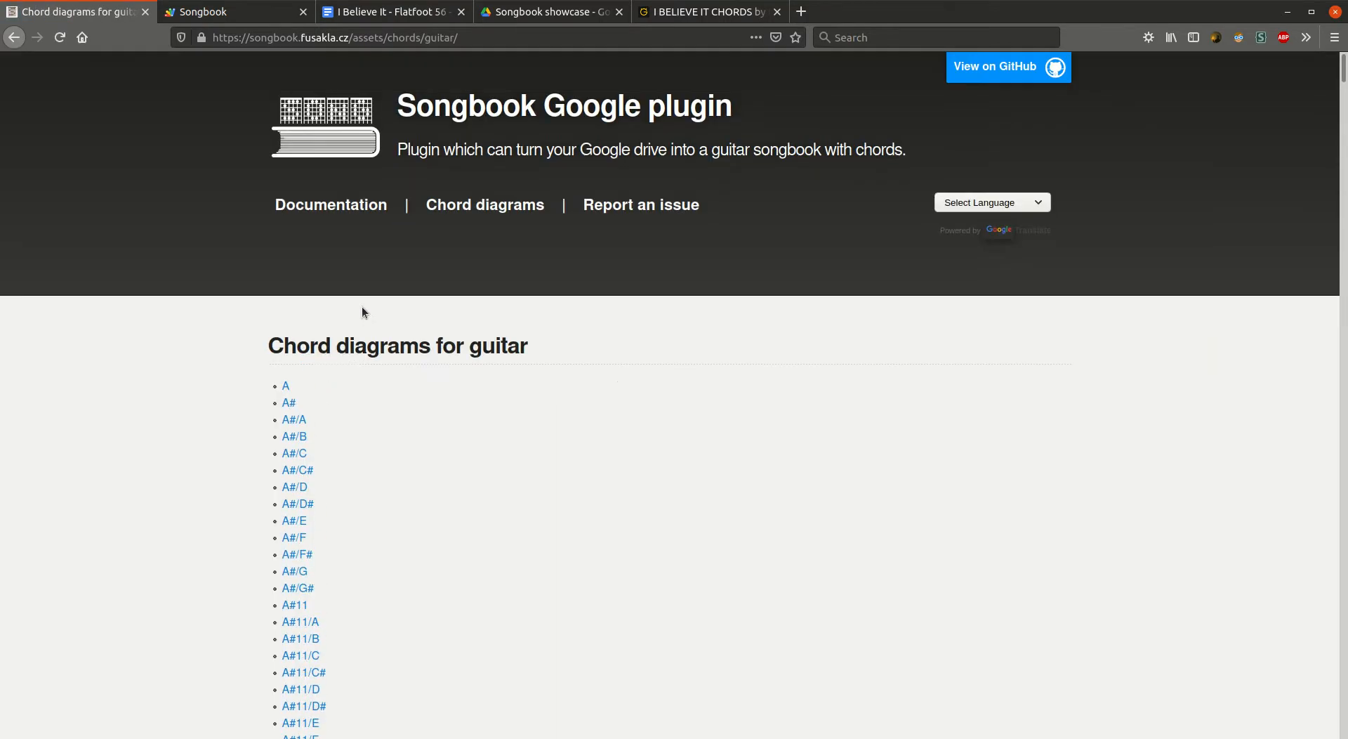
- View the A guitar chord diagram image and its address, and go back to the chord list
{"action": "left_click", "coordinate": [292, 387]}
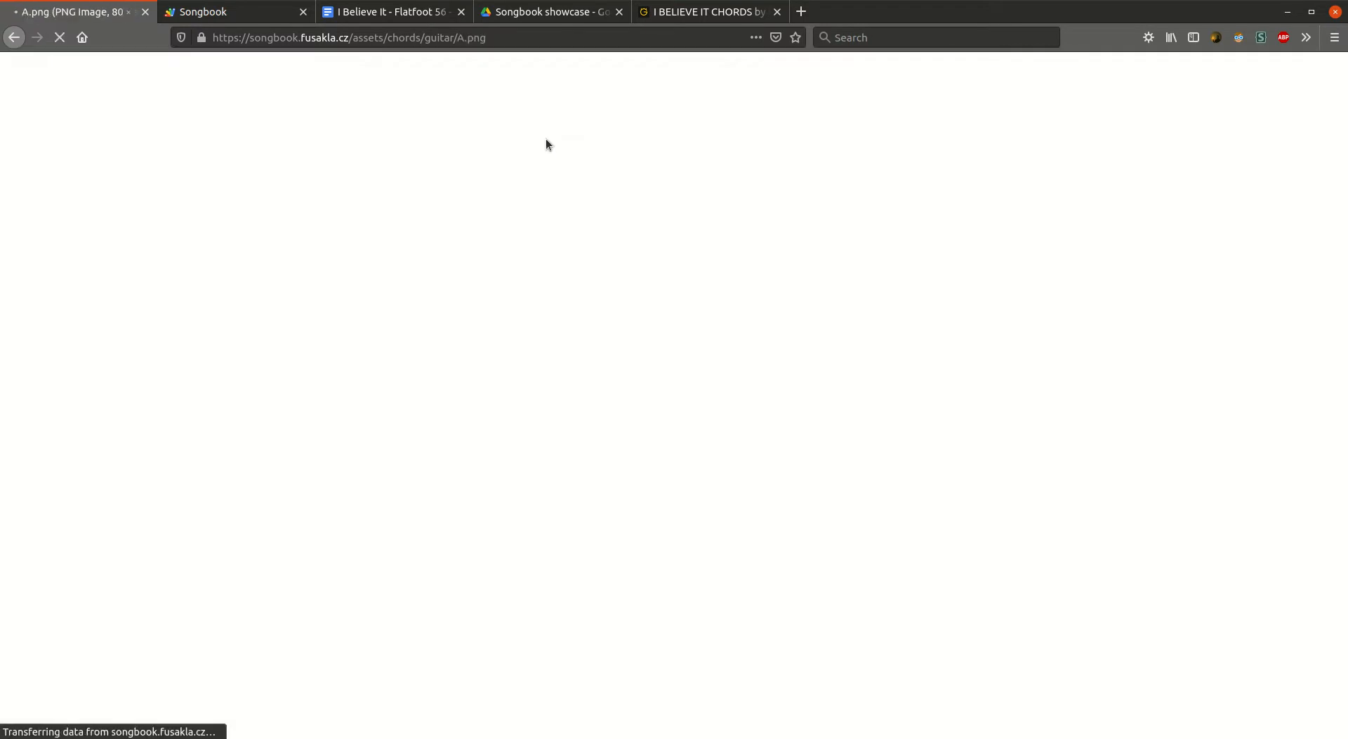
{"action": "double_click", "coordinate": [479, 34]}
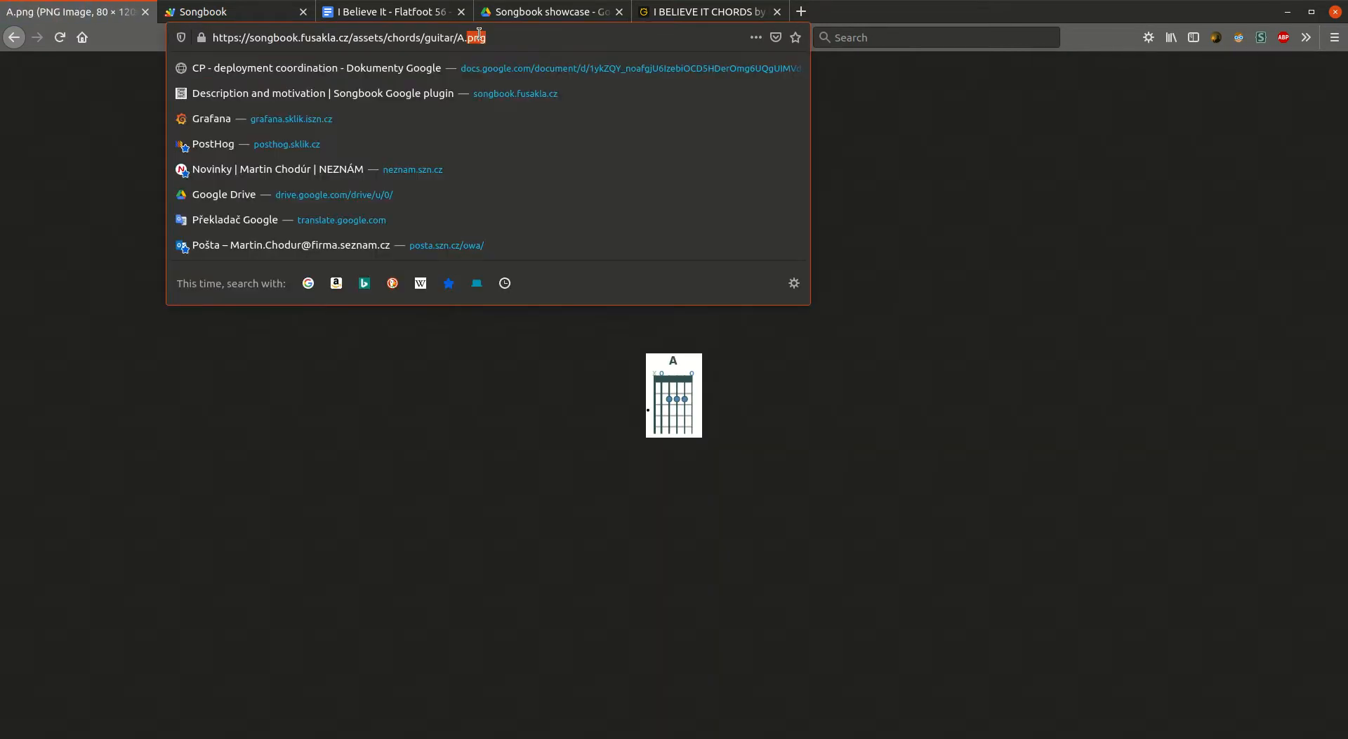
{"action": "triple_click", "coordinate": [479, 33]}
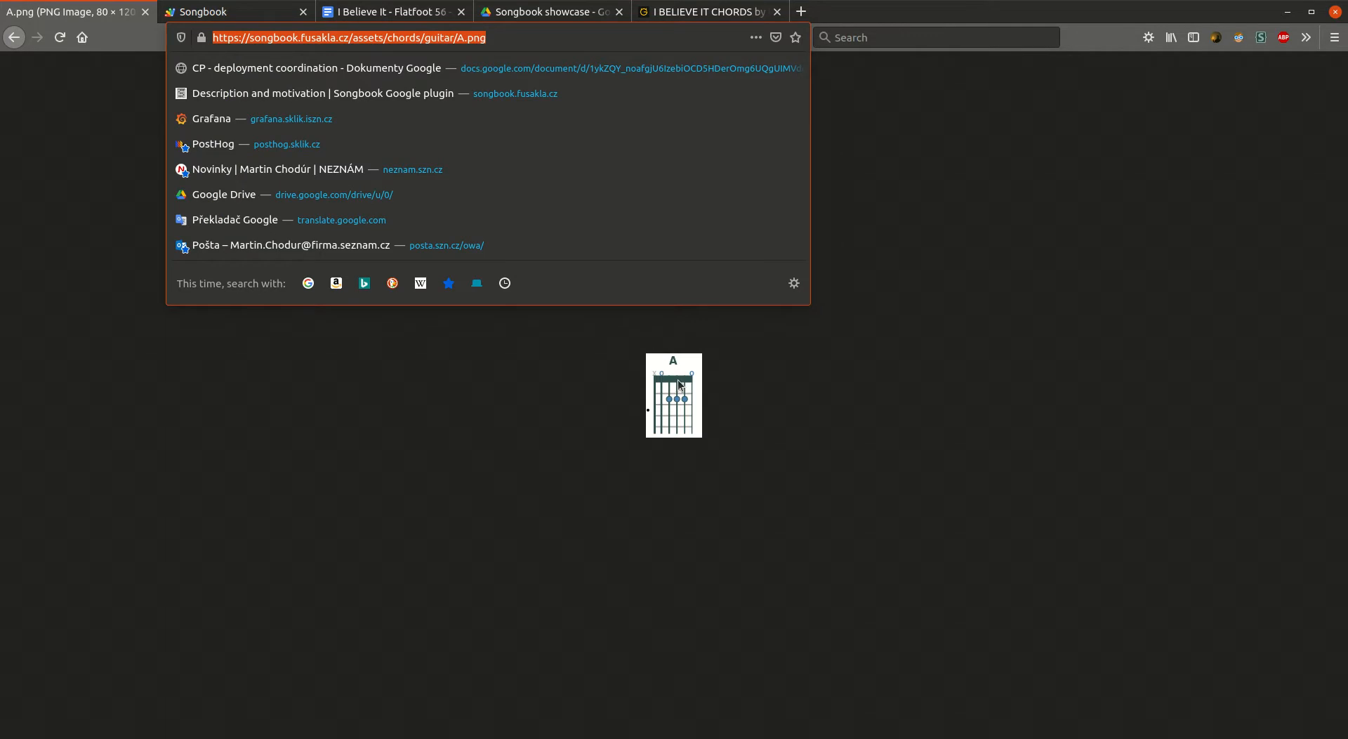
{"action": "left_click", "coordinate": [677, 379]}
{"action": "left_click", "coordinate": [13, 39]}
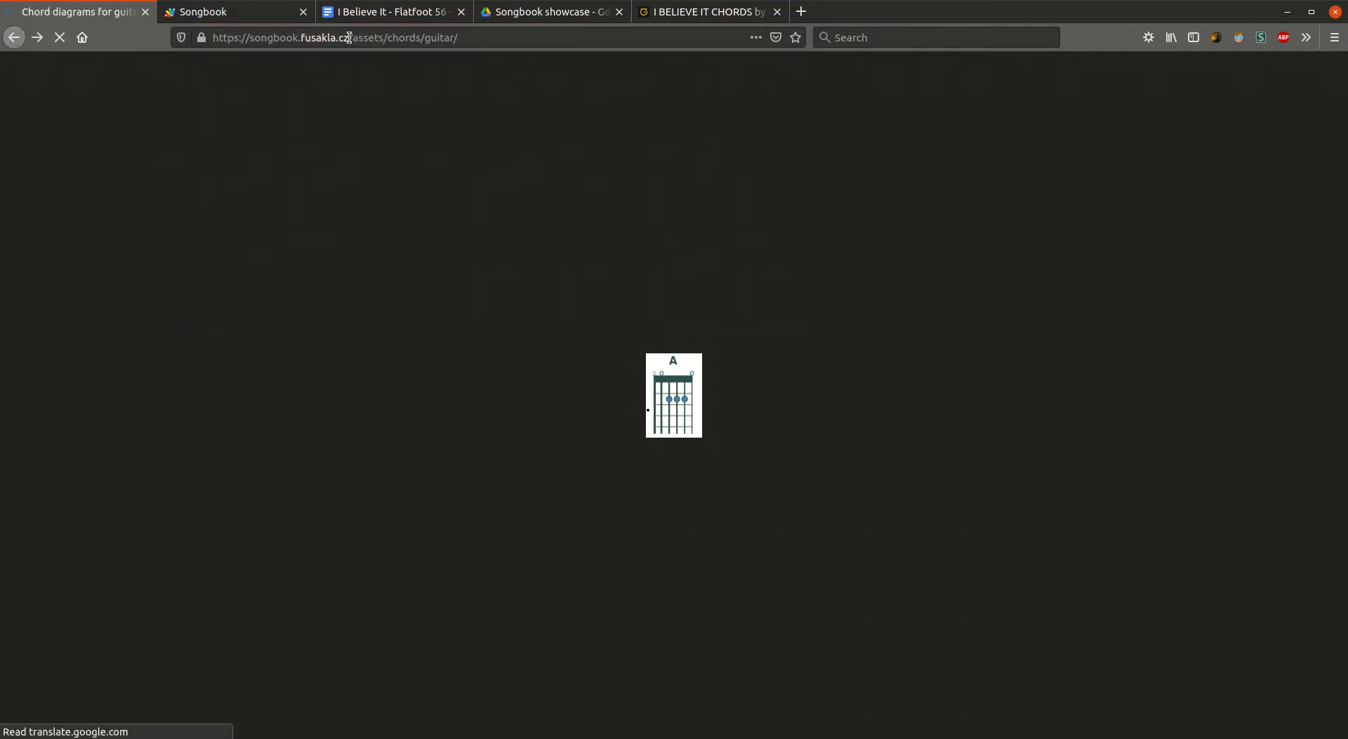
- Return the plugin website to its home page, songbook.fusakla.cz, and switch back to the I Believe It document
{"action": "left_click_drag", "start_coordinate": [349, 37], "coordinate": [613, 28]}
{"action": "key", "text": "BackSpace"}
{"action": "key", "text": "Return"}
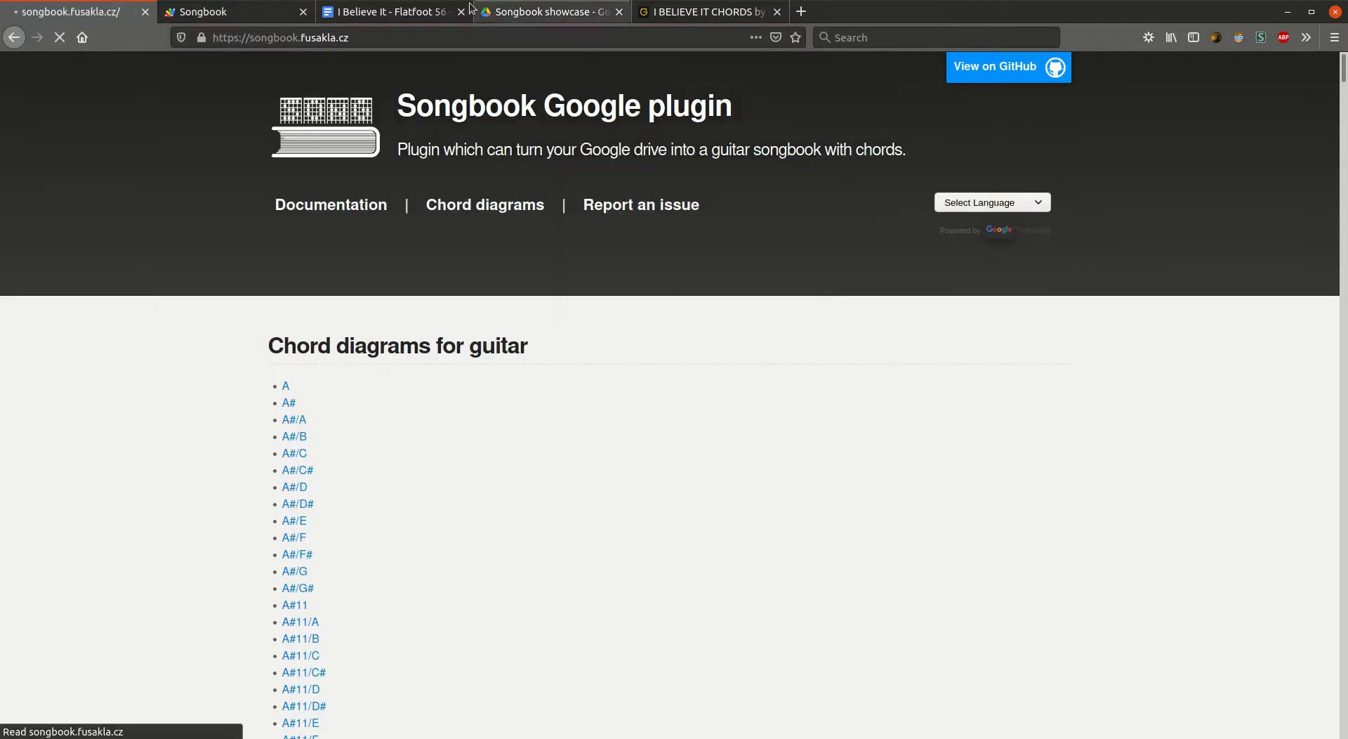
{"action": "left_click", "coordinate": [391, 11]}
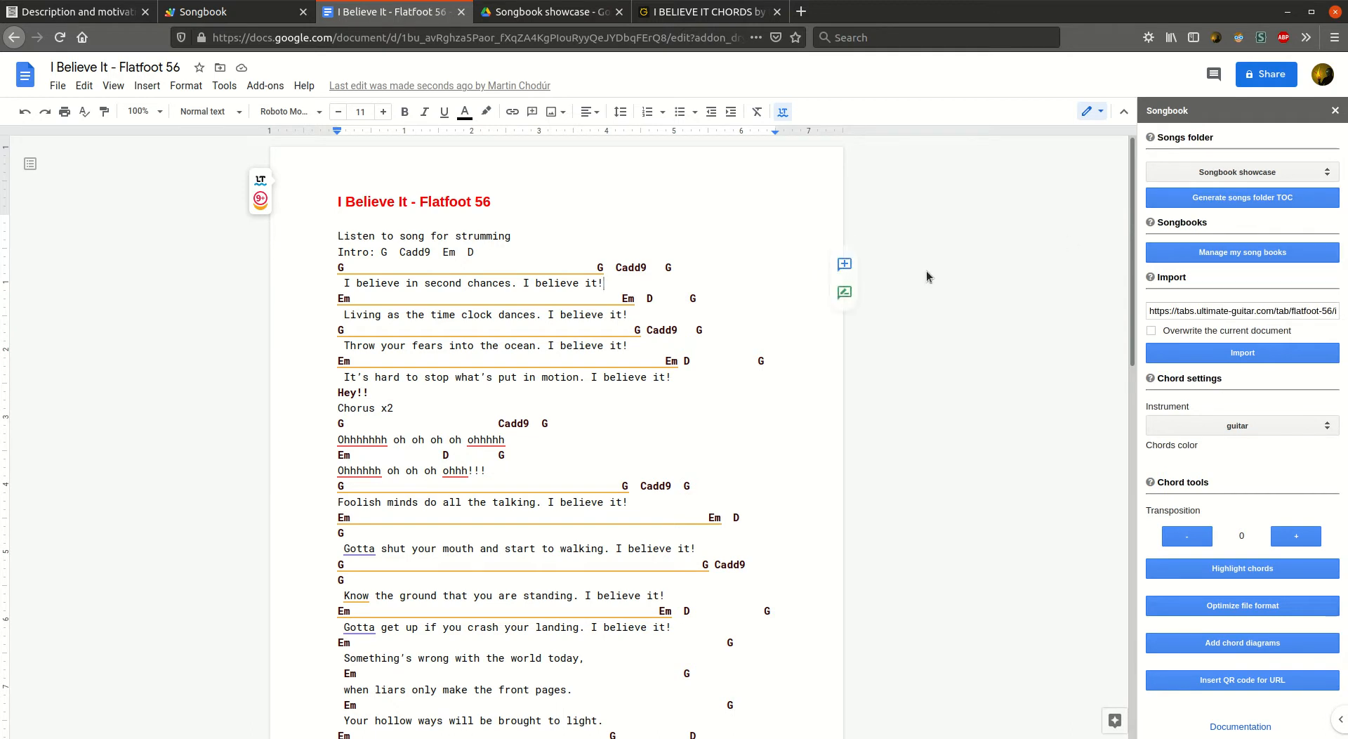
- Check the imported song's file in the Songbook showcase folder in Drive, and return to the song document
{"action": "left_click", "coordinate": [512, 21]}
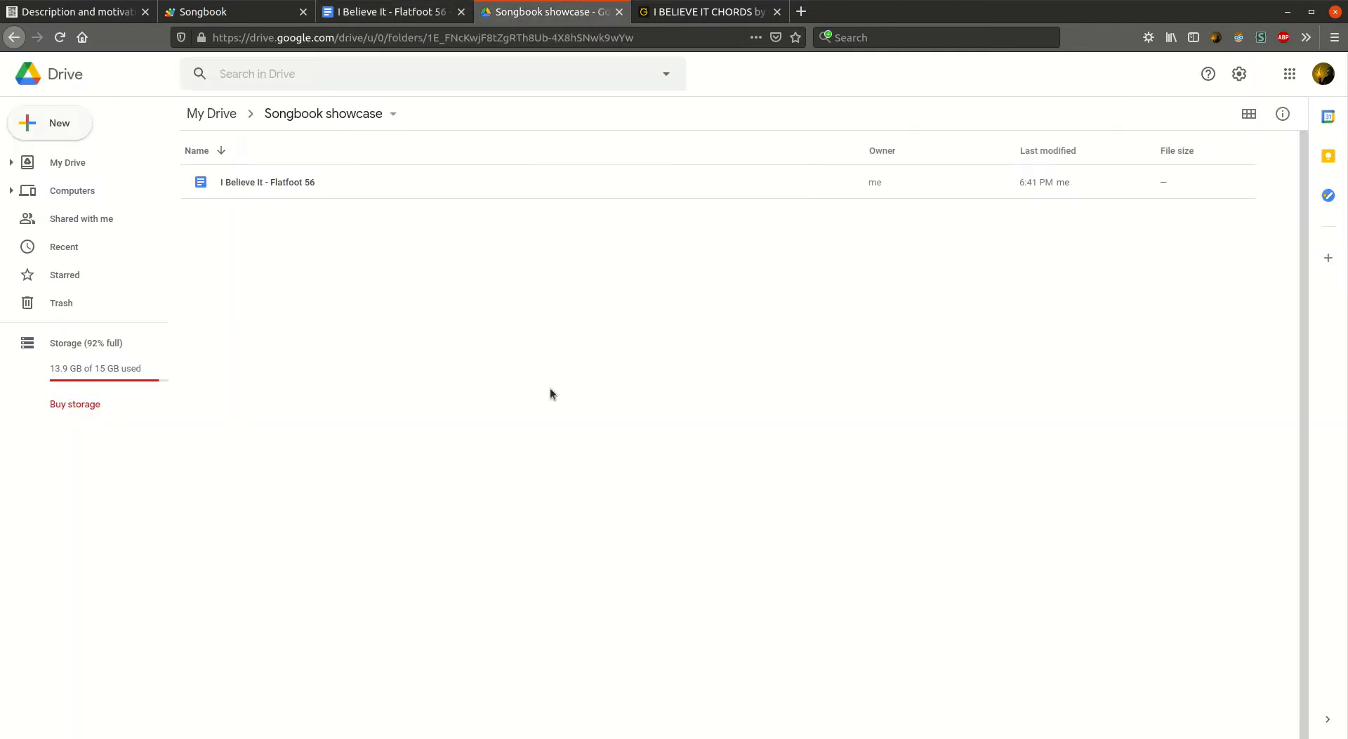
{"action": "left_click", "coordinate": [254, 180]}
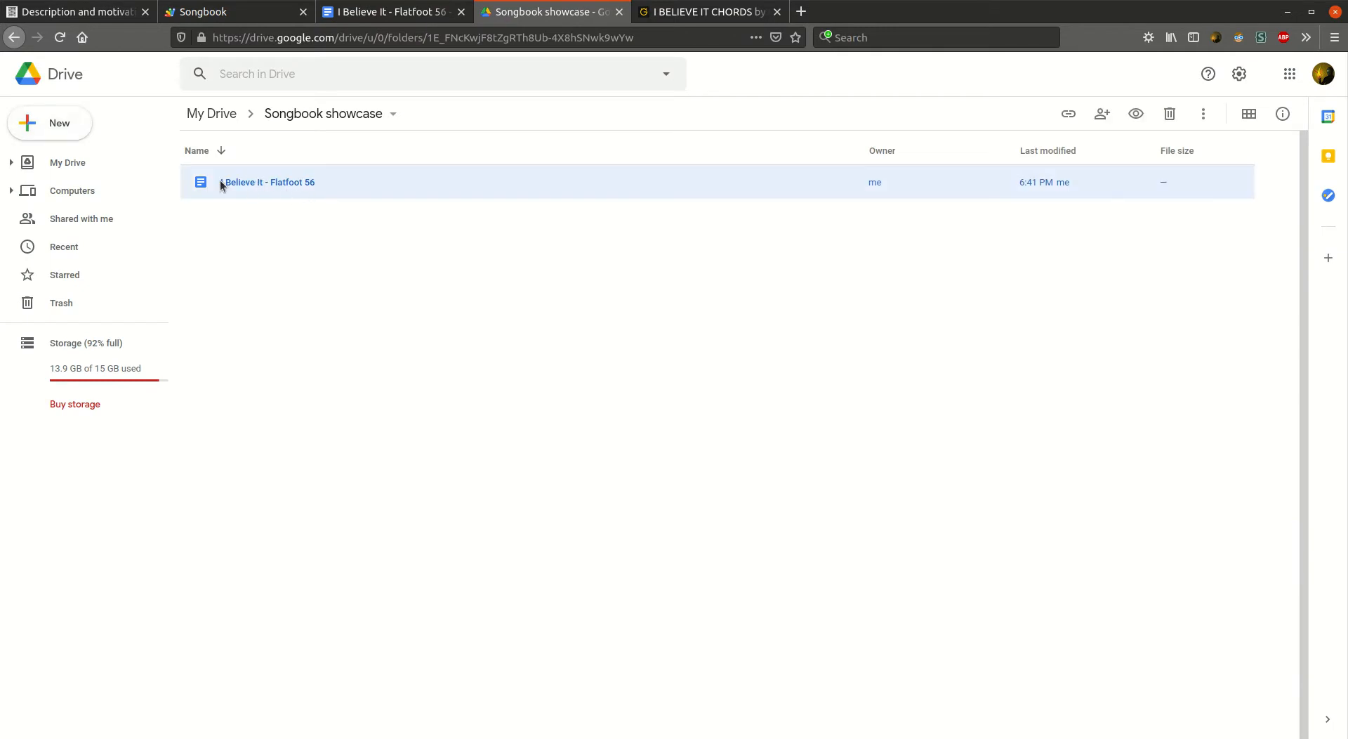
{"action": "double_click", "coordinate": [309, 182]}
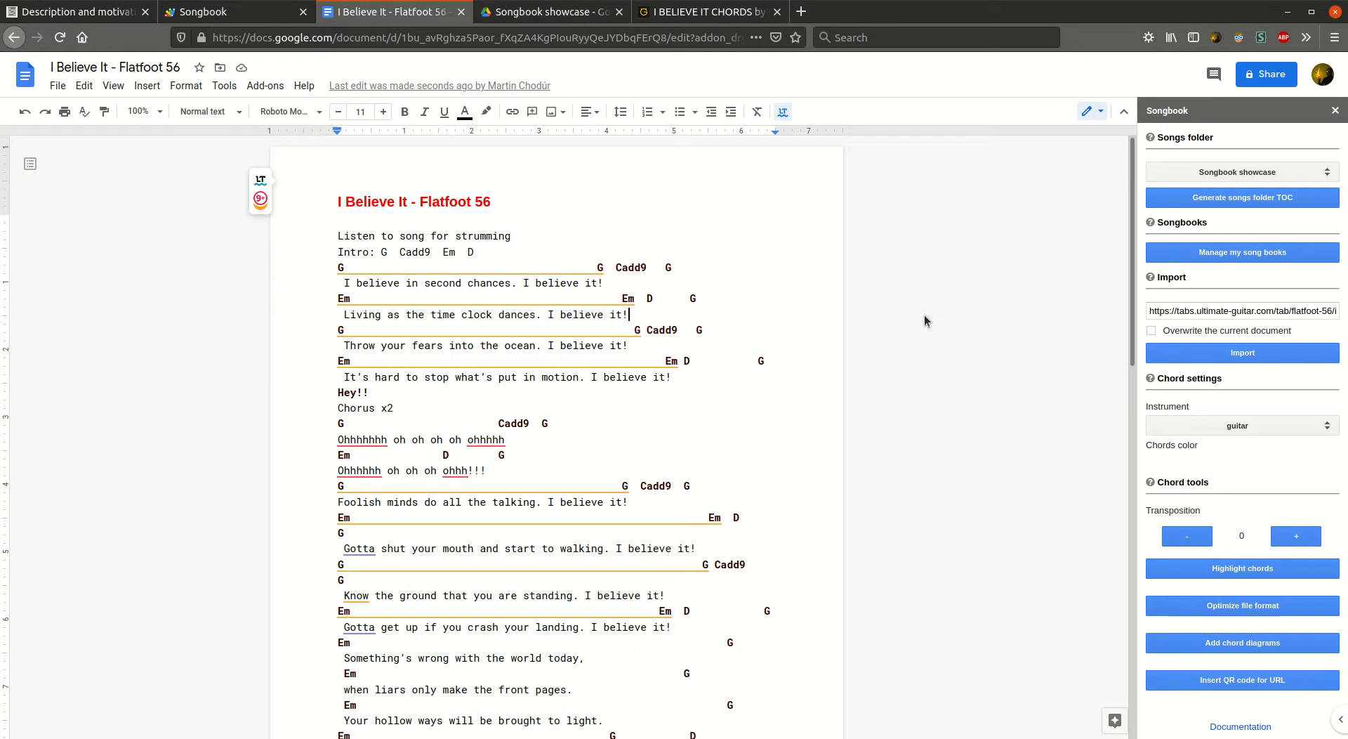
- Generate the table of contents for the Songbook showcase folder, and open the TOC document to examine its heading and song link
{"action": "left_click", "coordinate": [1250, 199]}
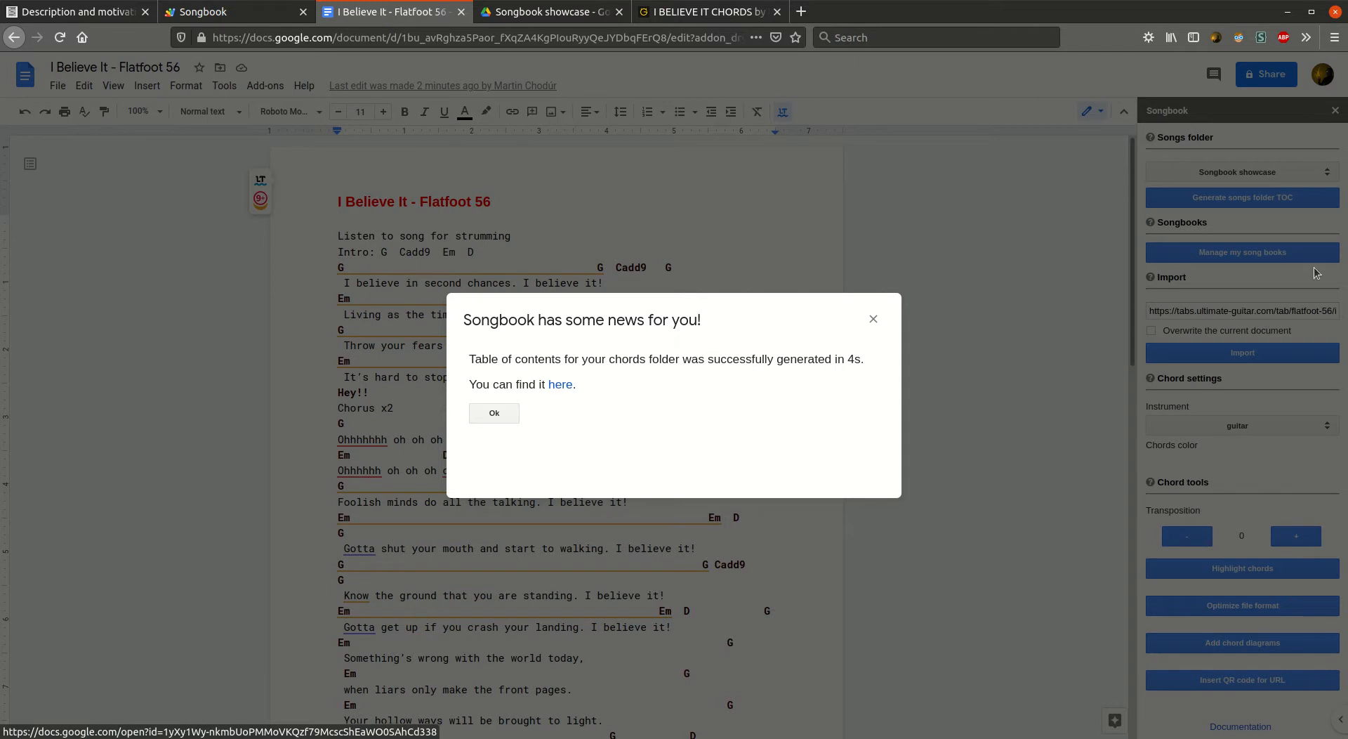
{"action": "left_click", "coordinate": [560, 385]}
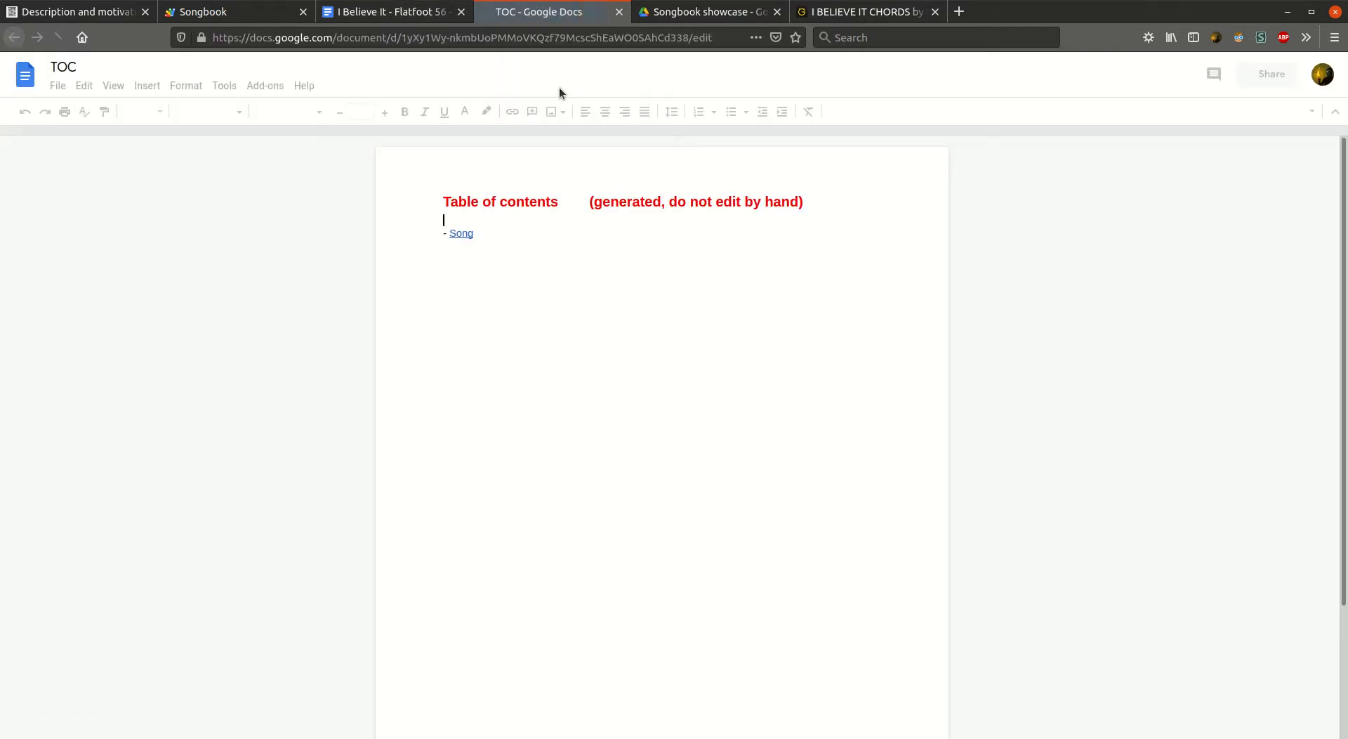
{"action": "triple_click", "coordinate": [498, 205]}
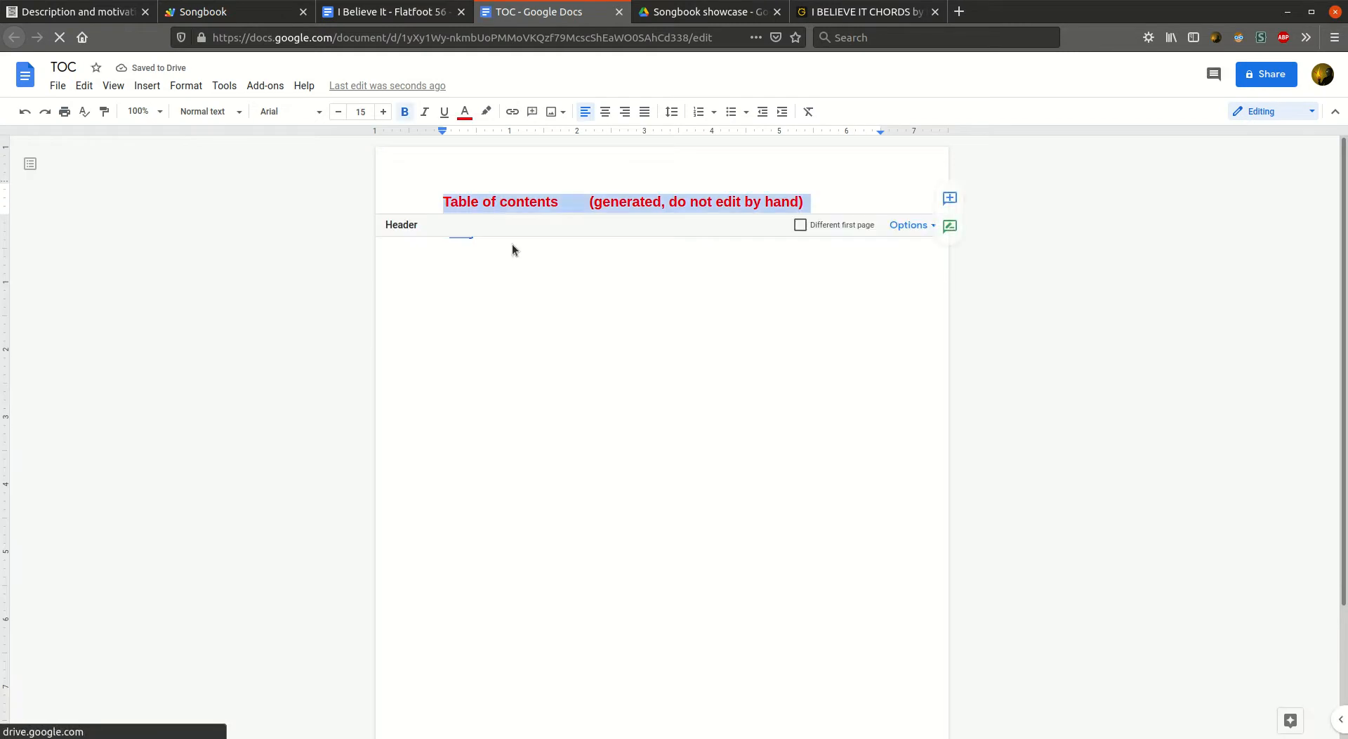
{"action": "left_click", "coordinate": [531, 370]}
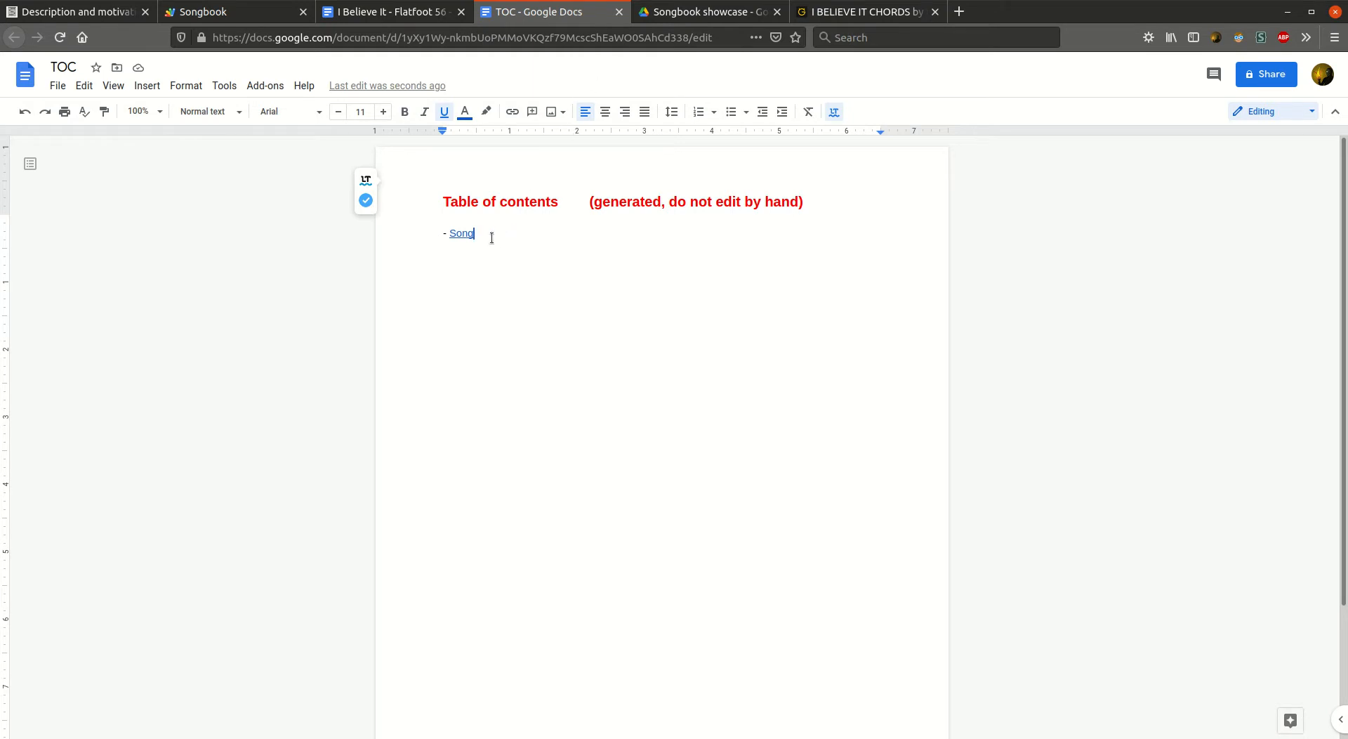
- Preview the document linked from the Song entry in the table of contents
{"action": "left_click", "coordinate": [464, 234]}
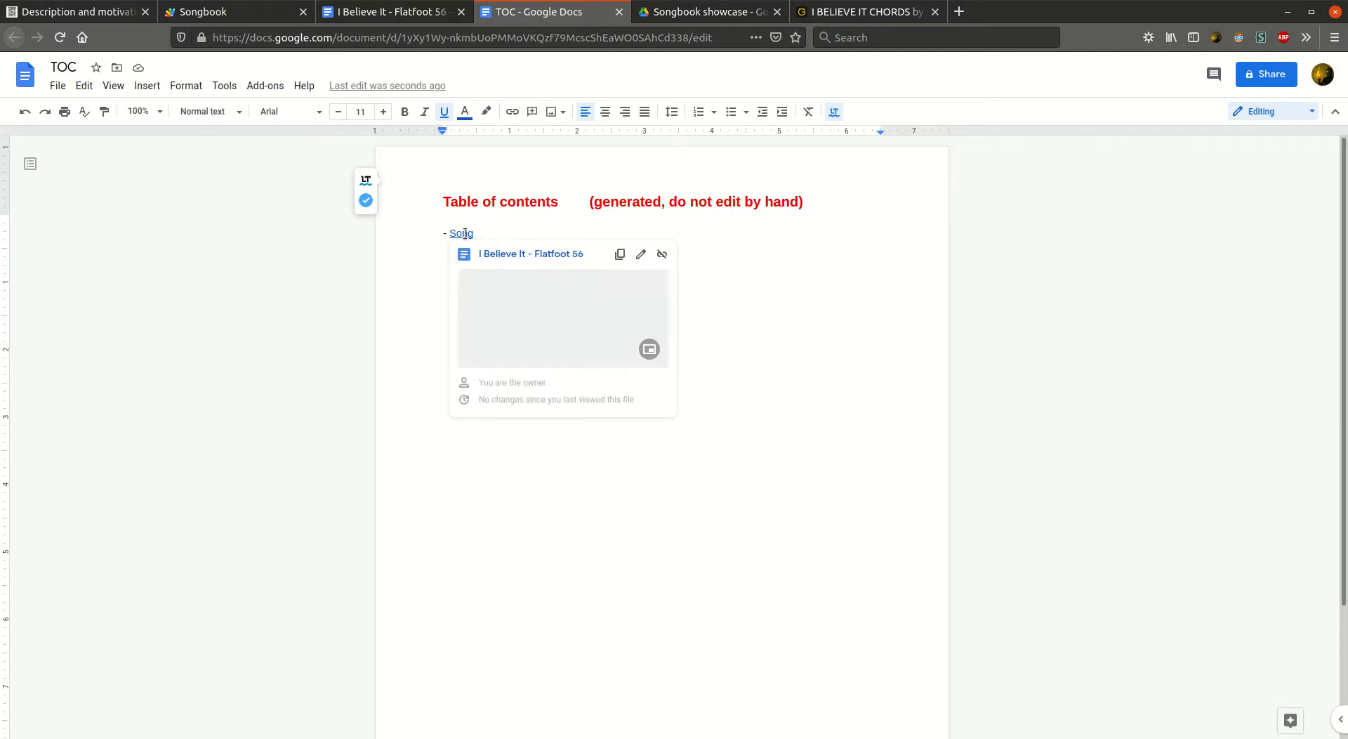
{"action": "key", "text": "Up"}
{"action": "left_click", "coordinate": [461, 233]}
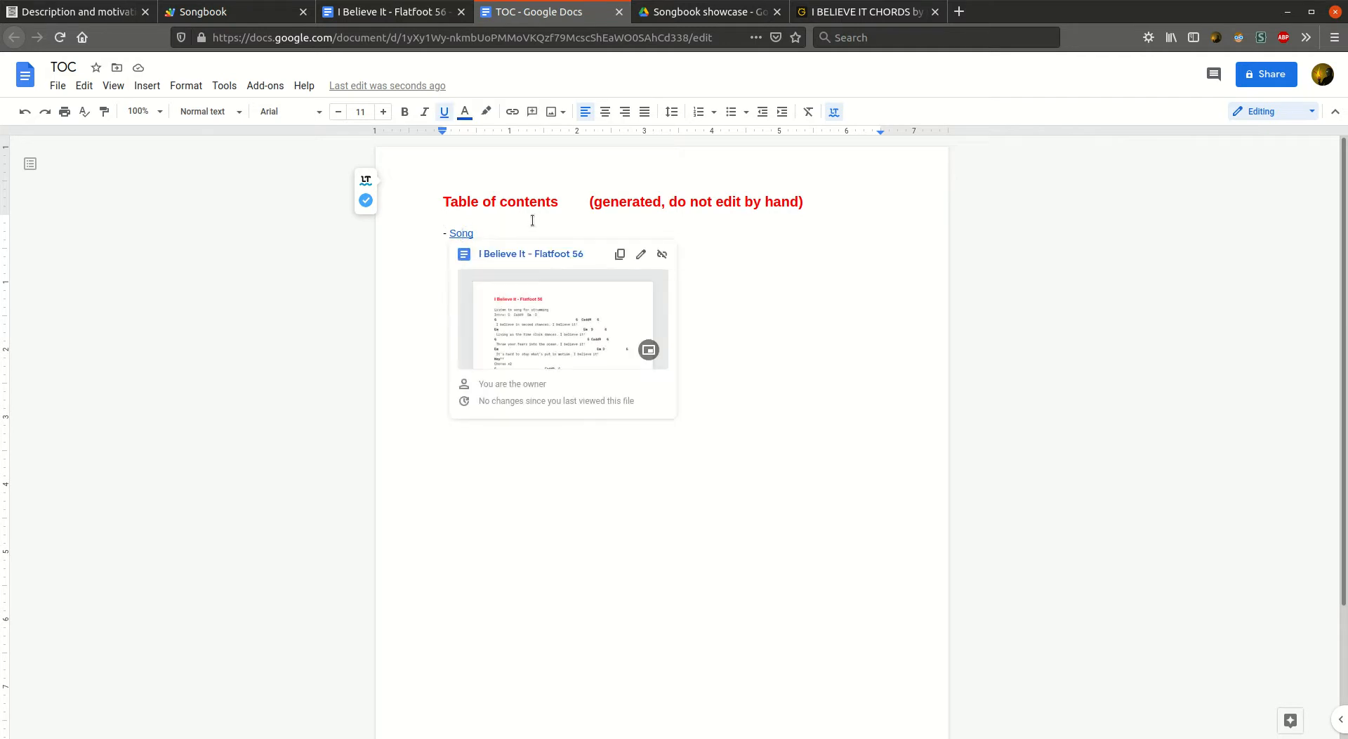
{"action": "double_click", "coordinate": [462, 234]}
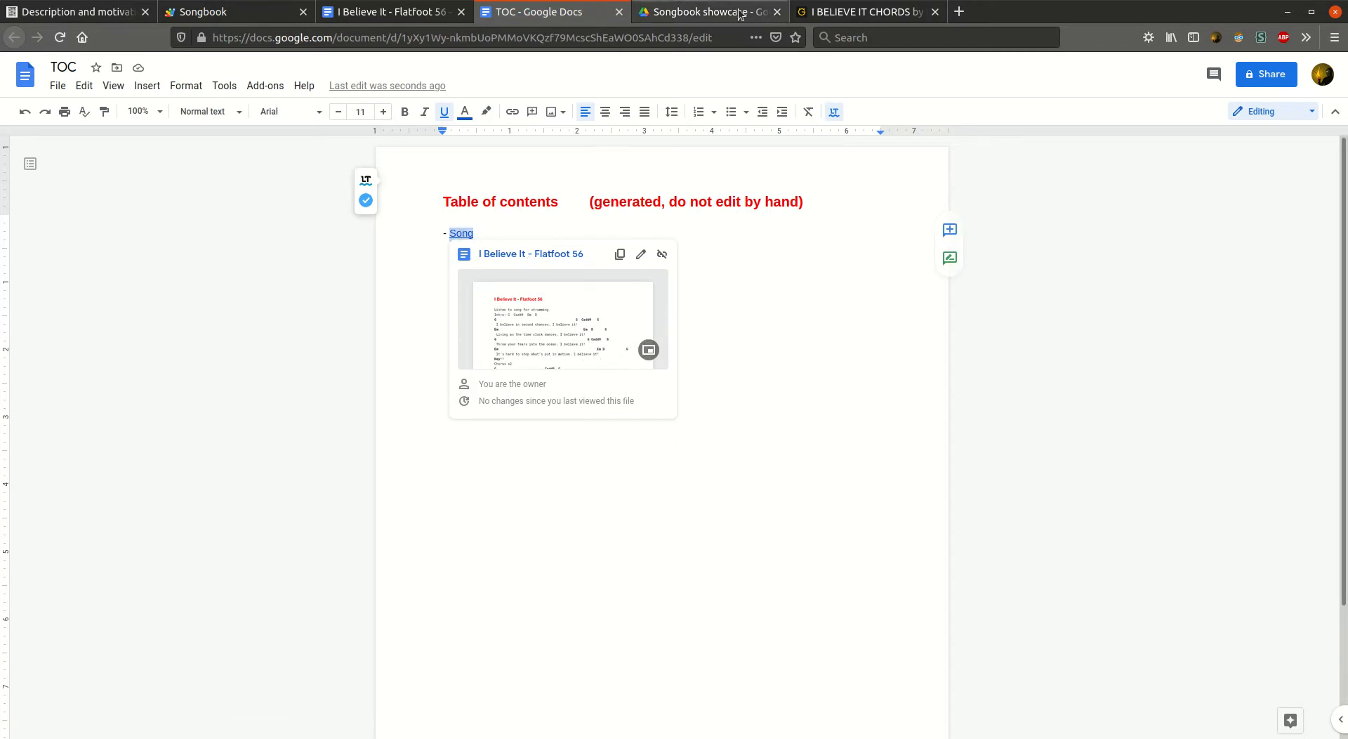
- Check the TOC file in the Songbook showcase folder in Drive, and return to the TOC document
{"action": "left_click", "coordinate": [702, 12]}
{"action": "left_click", "coordinate": [231, 185]}
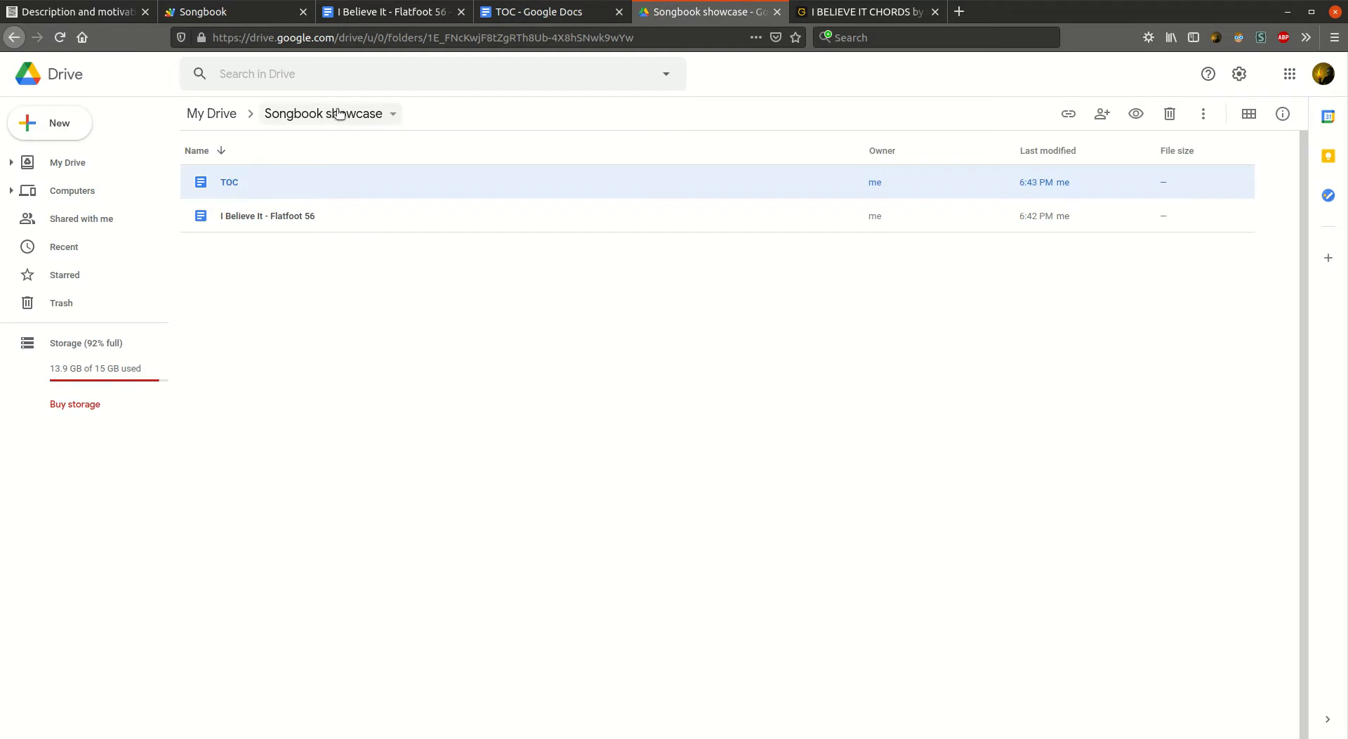
{"action": "double_click", "coordinate": [235, 185]}
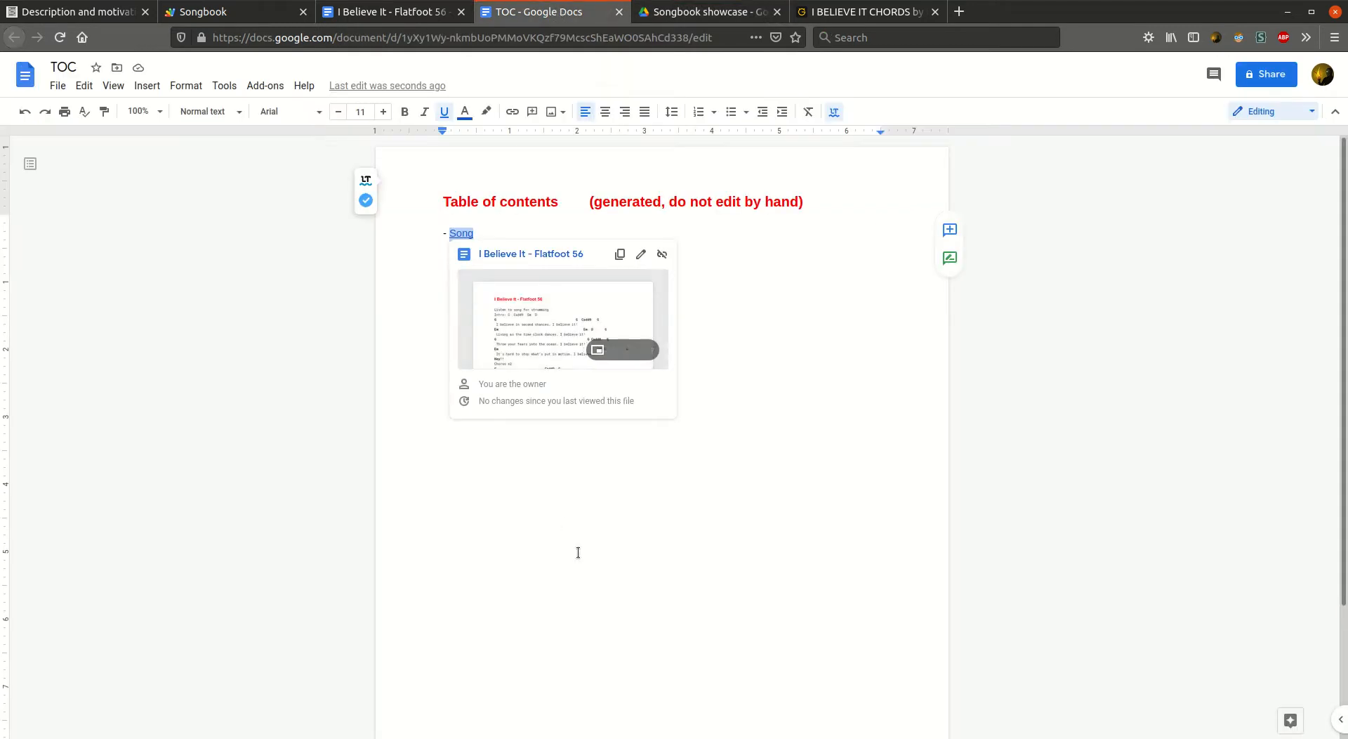
{"action": "left_click", "coordinate": [703, 12]}
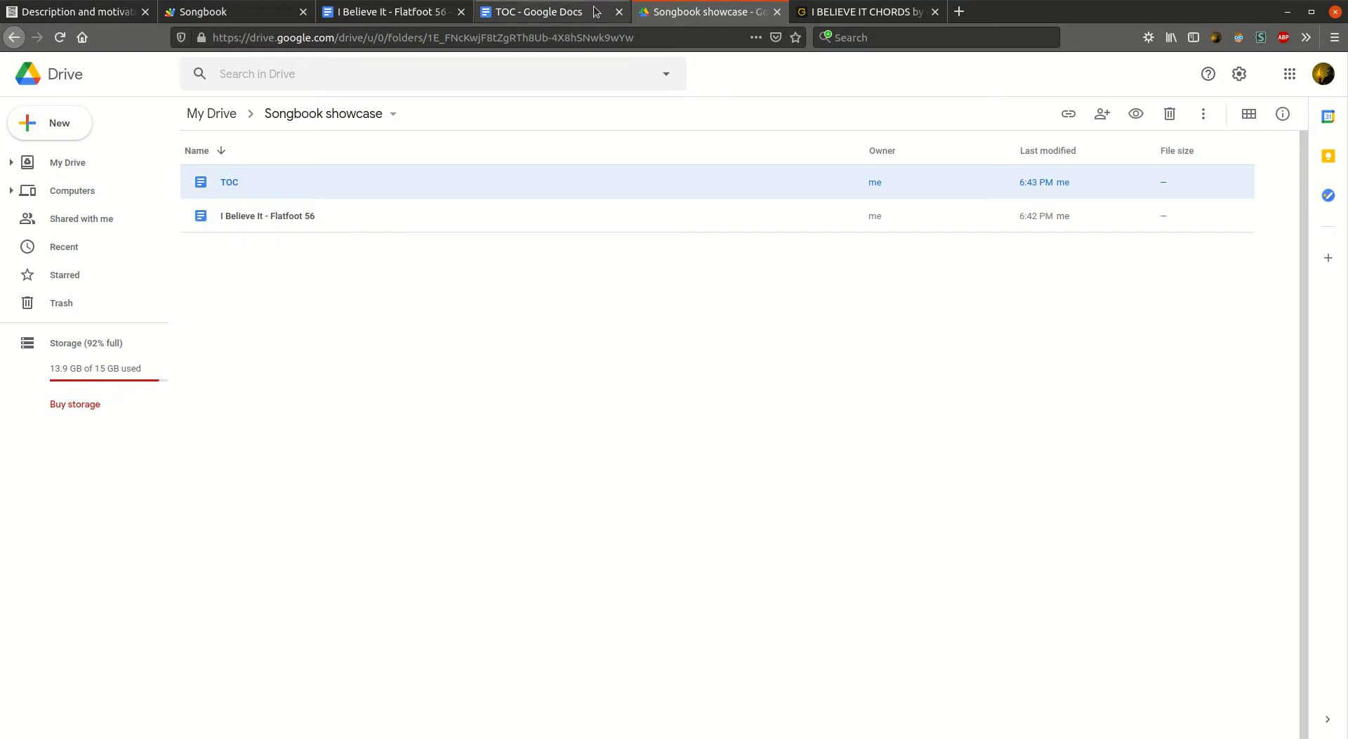
{"action": "left_click", "coordinate": [548, 12]}
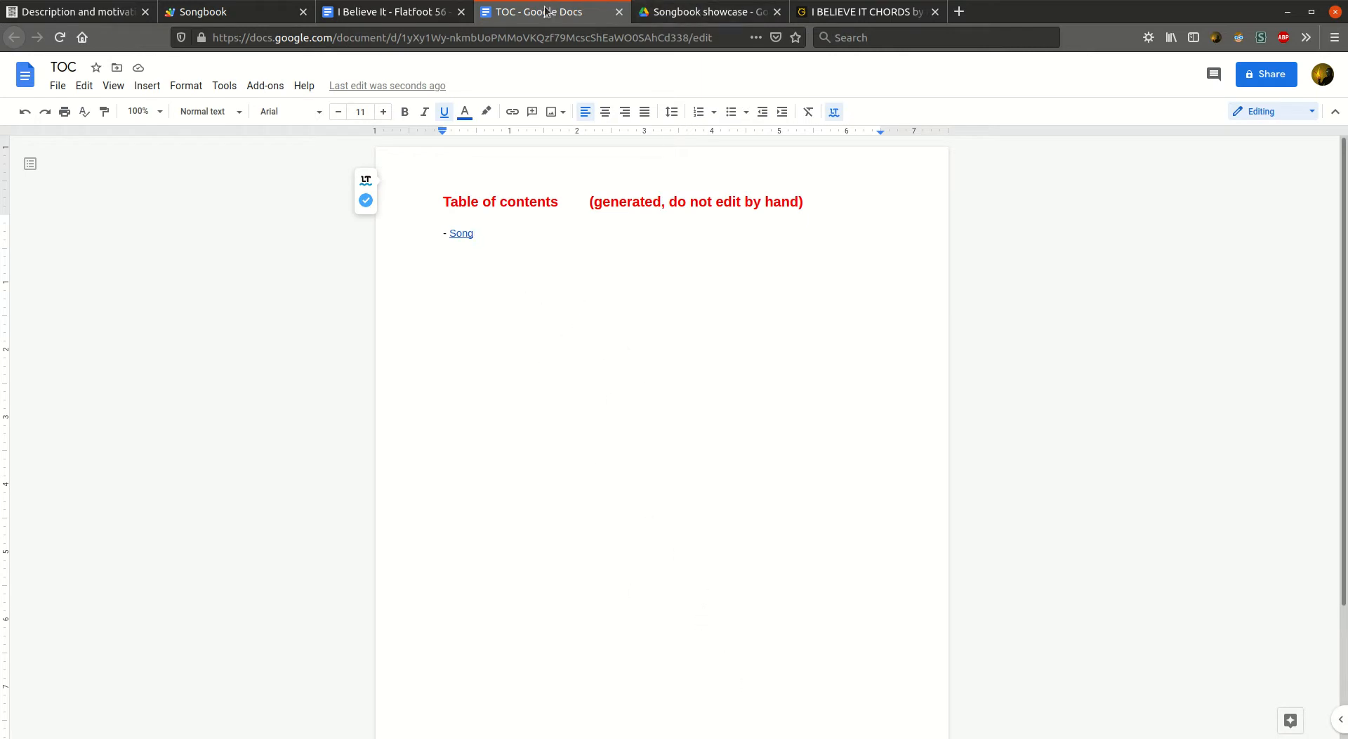
- Dismiss the table of contents notice in the I Believe It document, and recheck the Songbook showcase folder and TOC document
{"action": "left_click", "coordinate": [406, 10]}
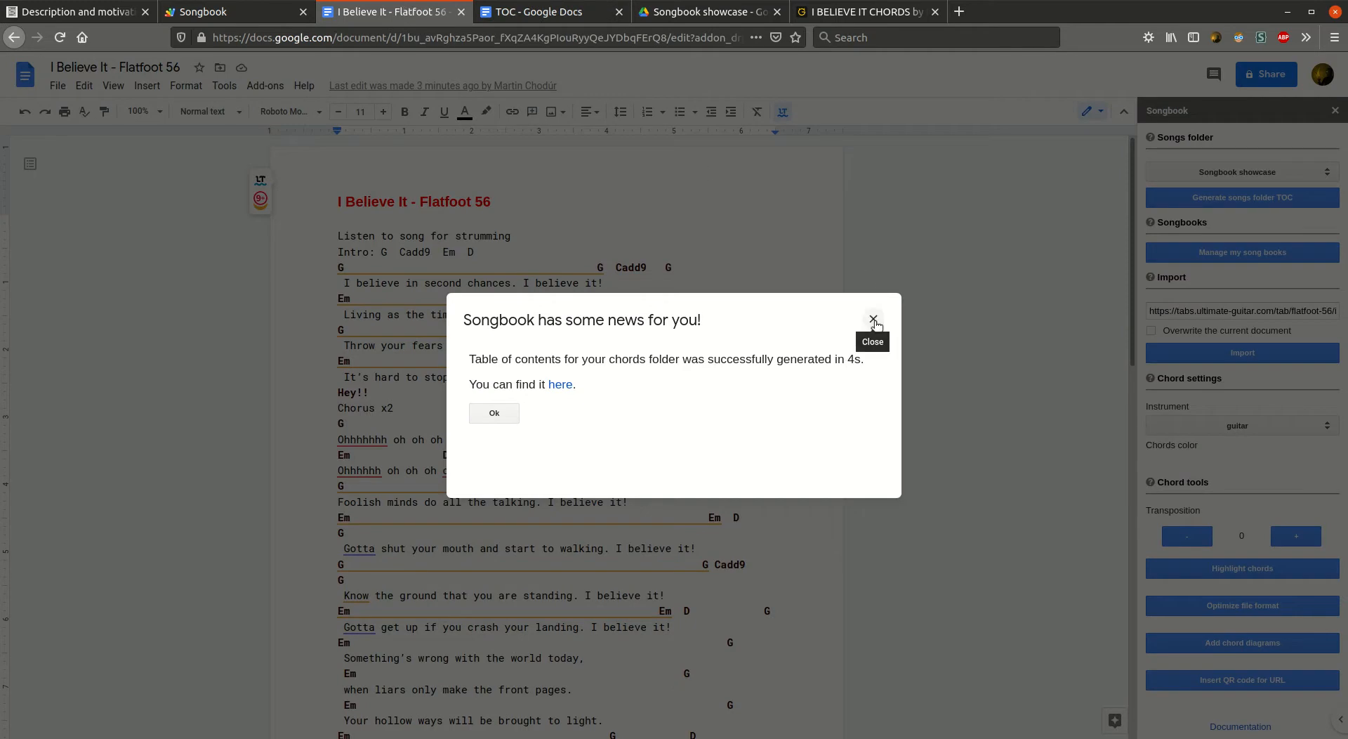
{"action": "left_click", "coordinate": [491, 413]}
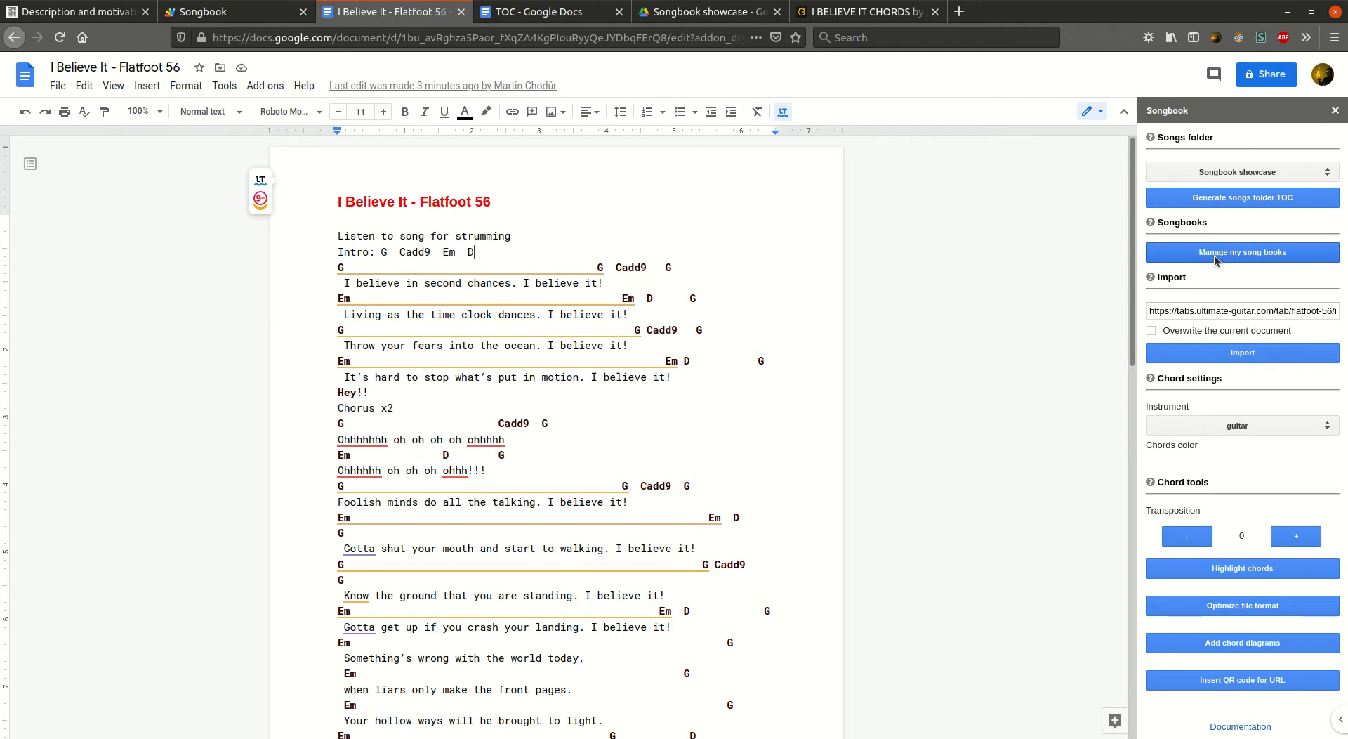
{"action": "left_click", "coordinate": [716, 14]}
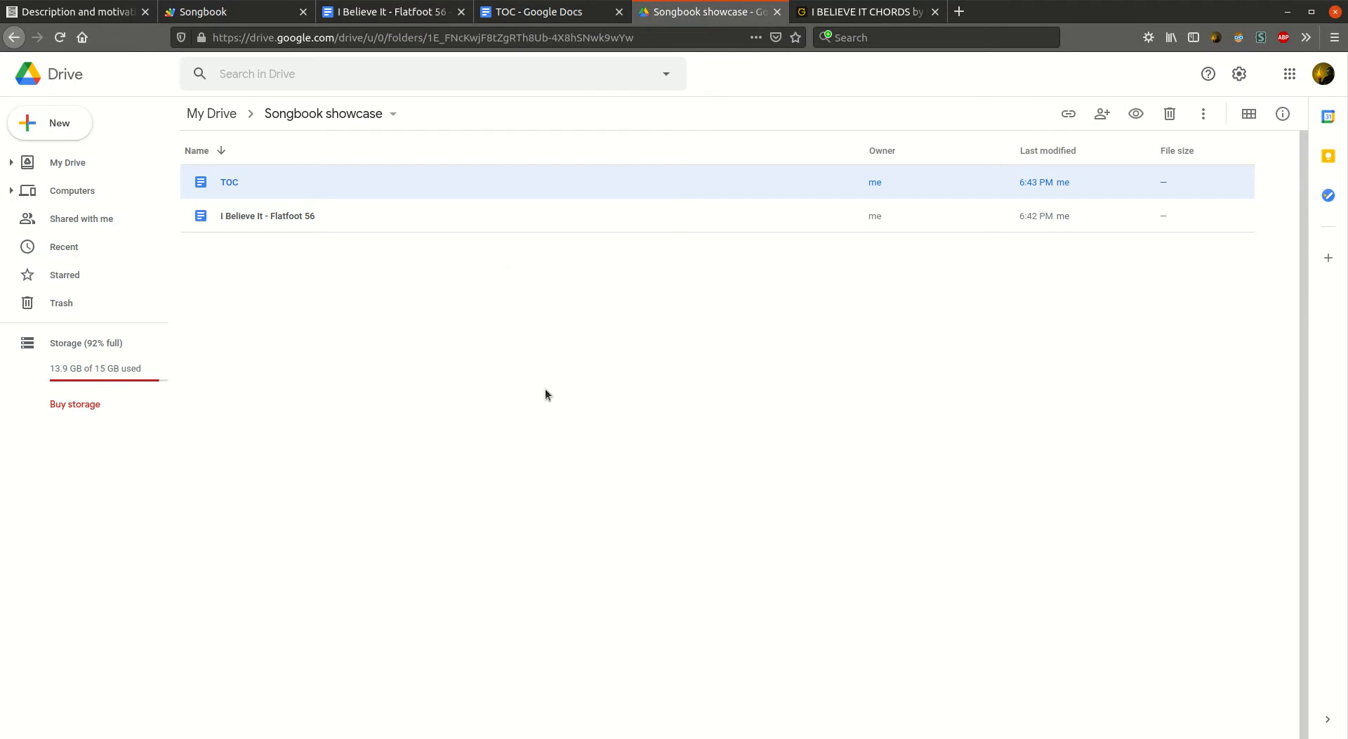
{"action": "left_click", "coordinate": [552, 16]}
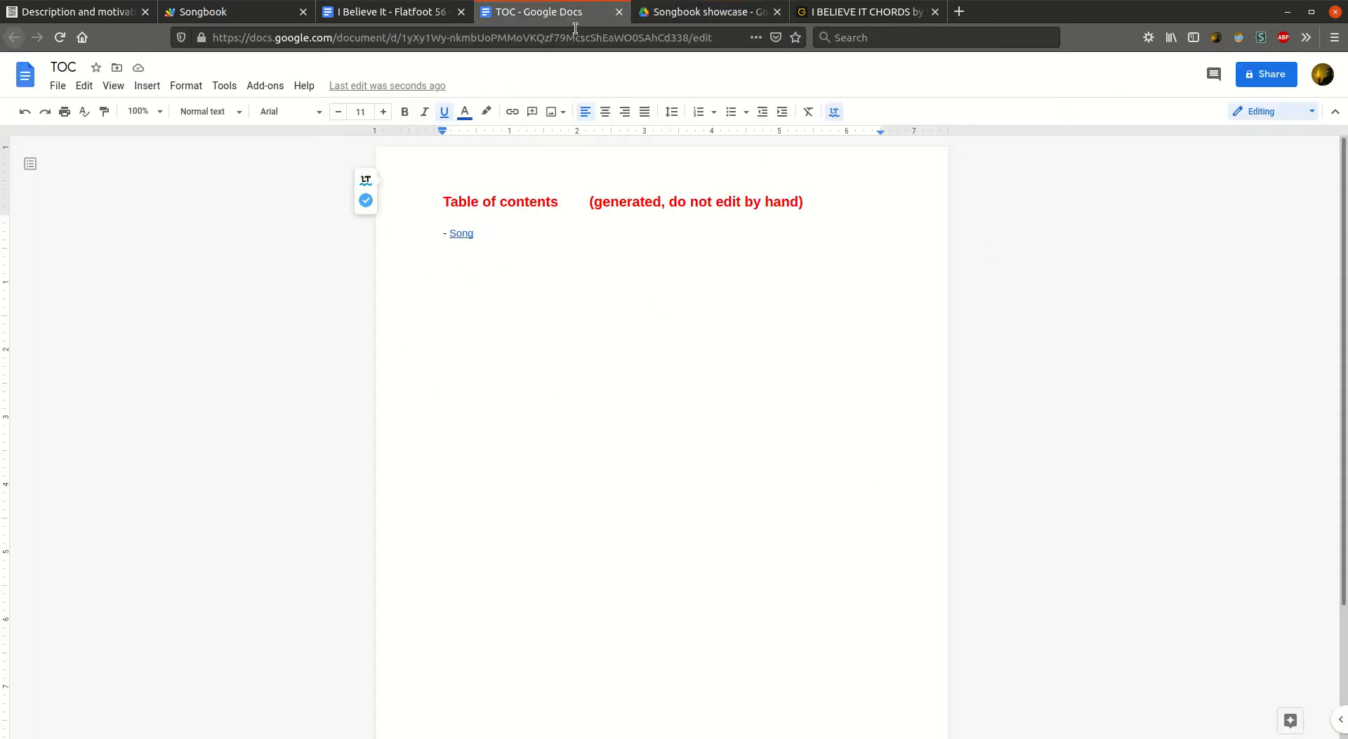
{"action": "key", "text": "ctrl+Page_Up"}
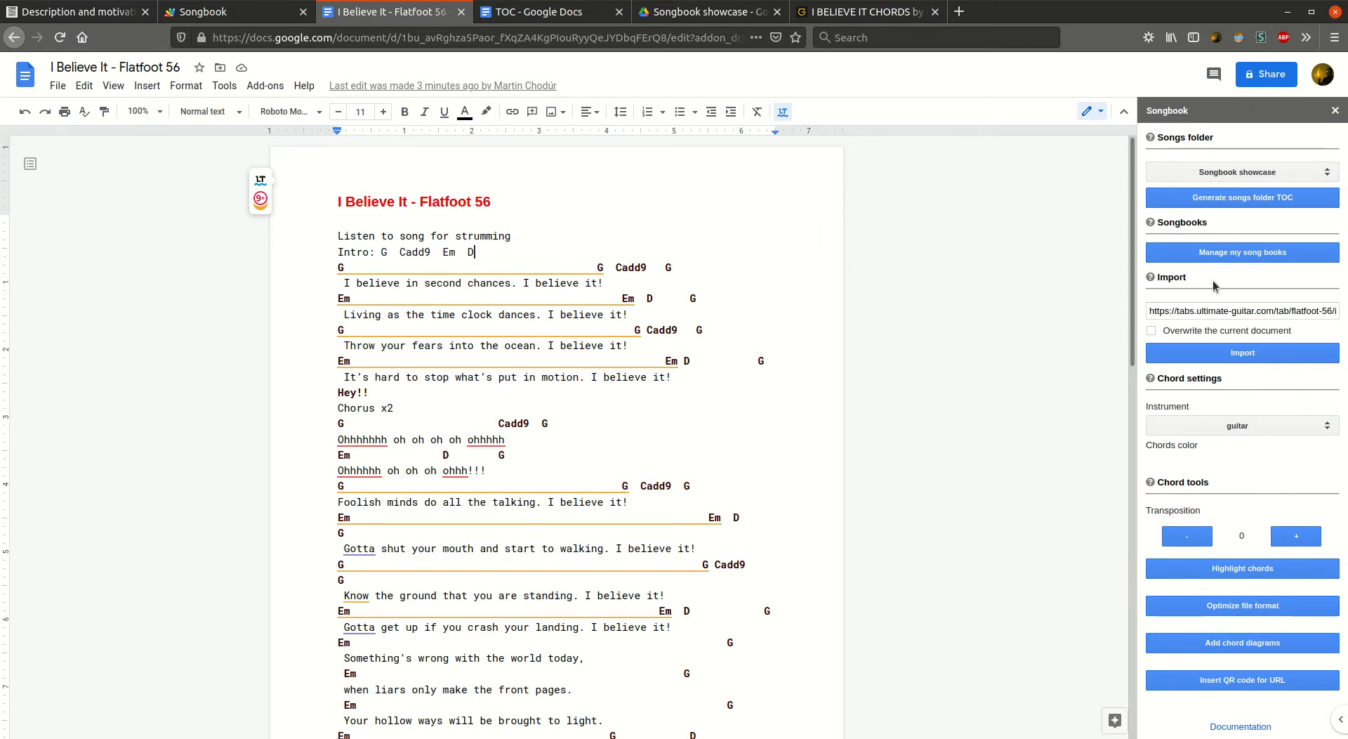
- Open the songbook manager and its songbook list, and check the Songbook showcase folder in Drive for the SONGBOOKS folder
{"action": "left_click", "coordinate": [1238, 259]}
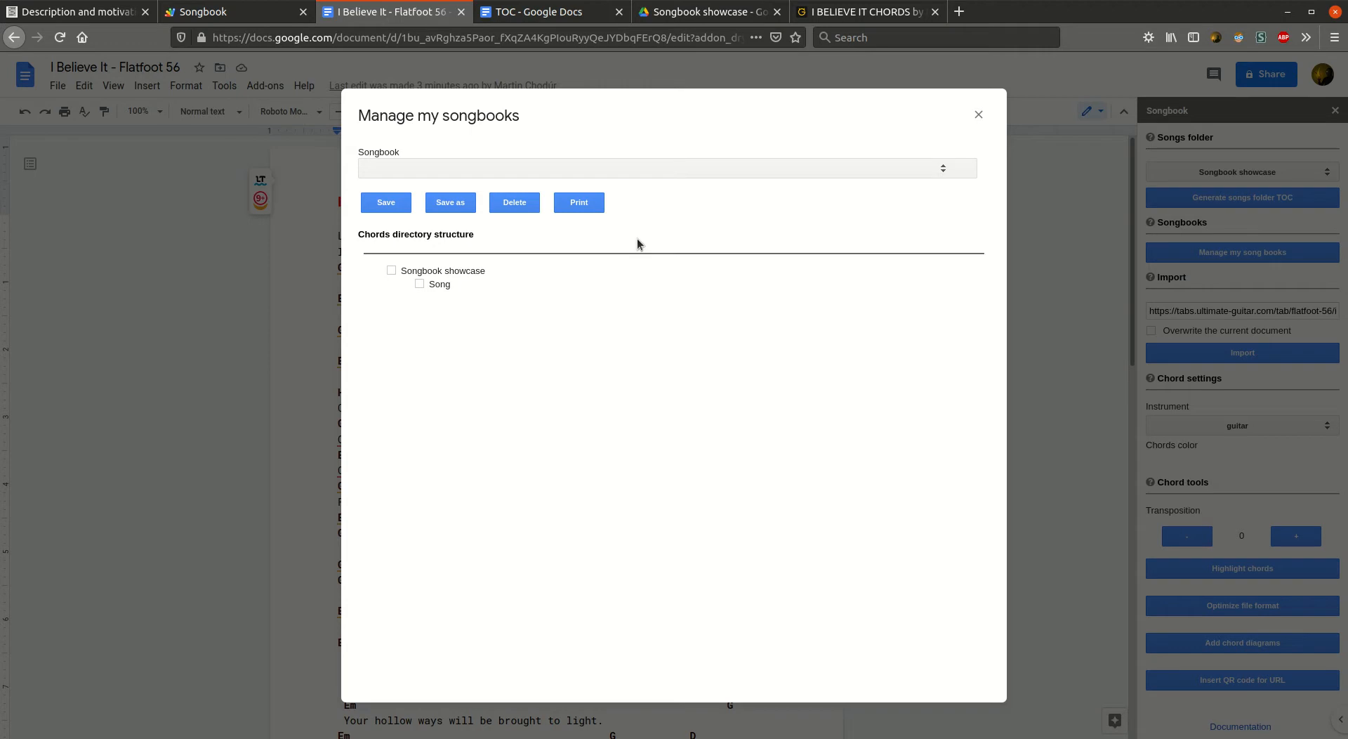
{"action": "left_click", "coordinate": [592, 168]}
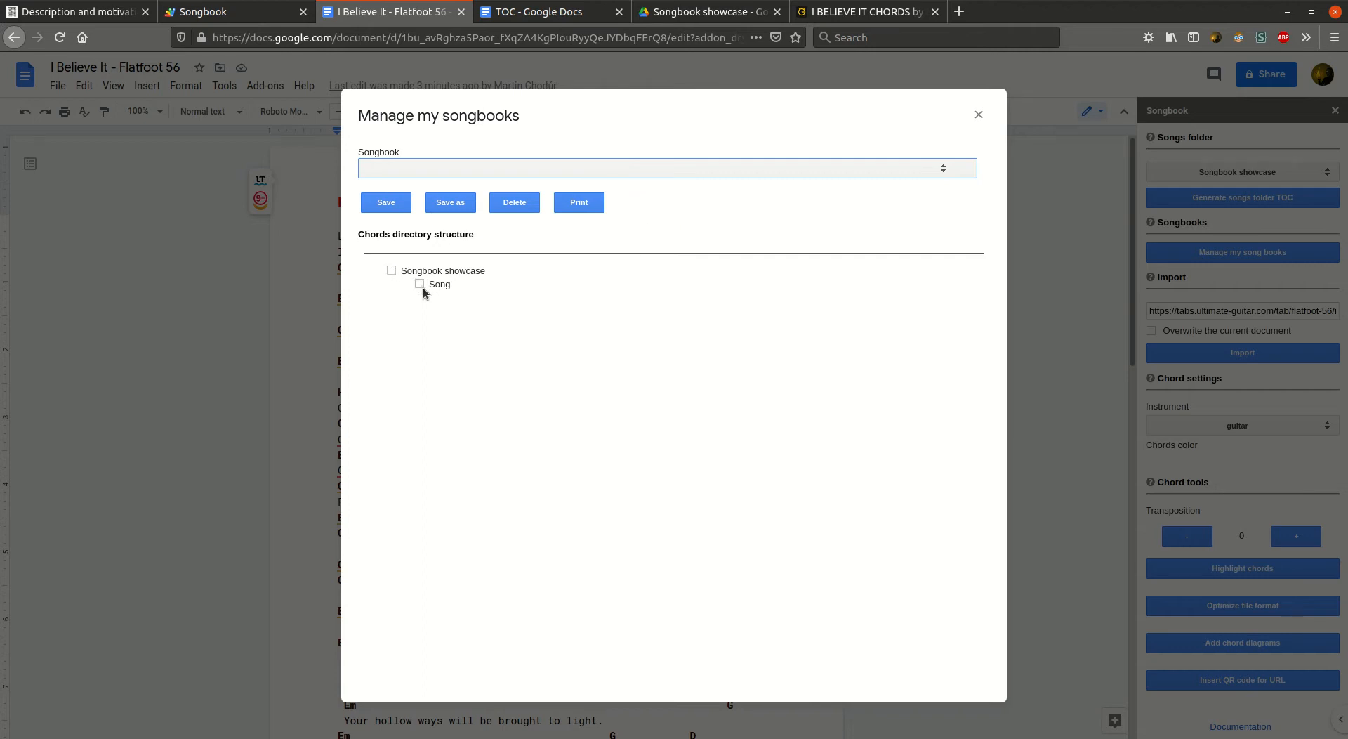
{"action": "left_click", "coordinate": [670, 17]}
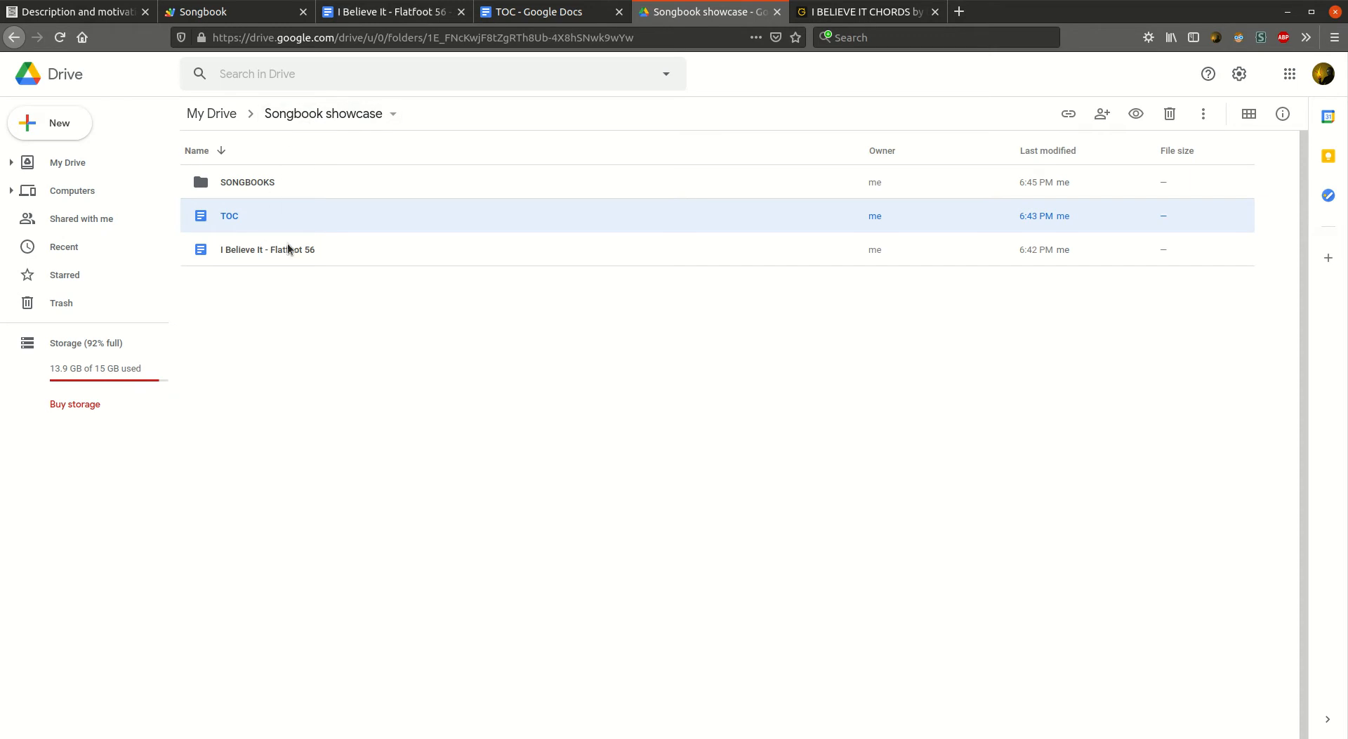
{"action": "left_click", "coordinate": [392, 12]}
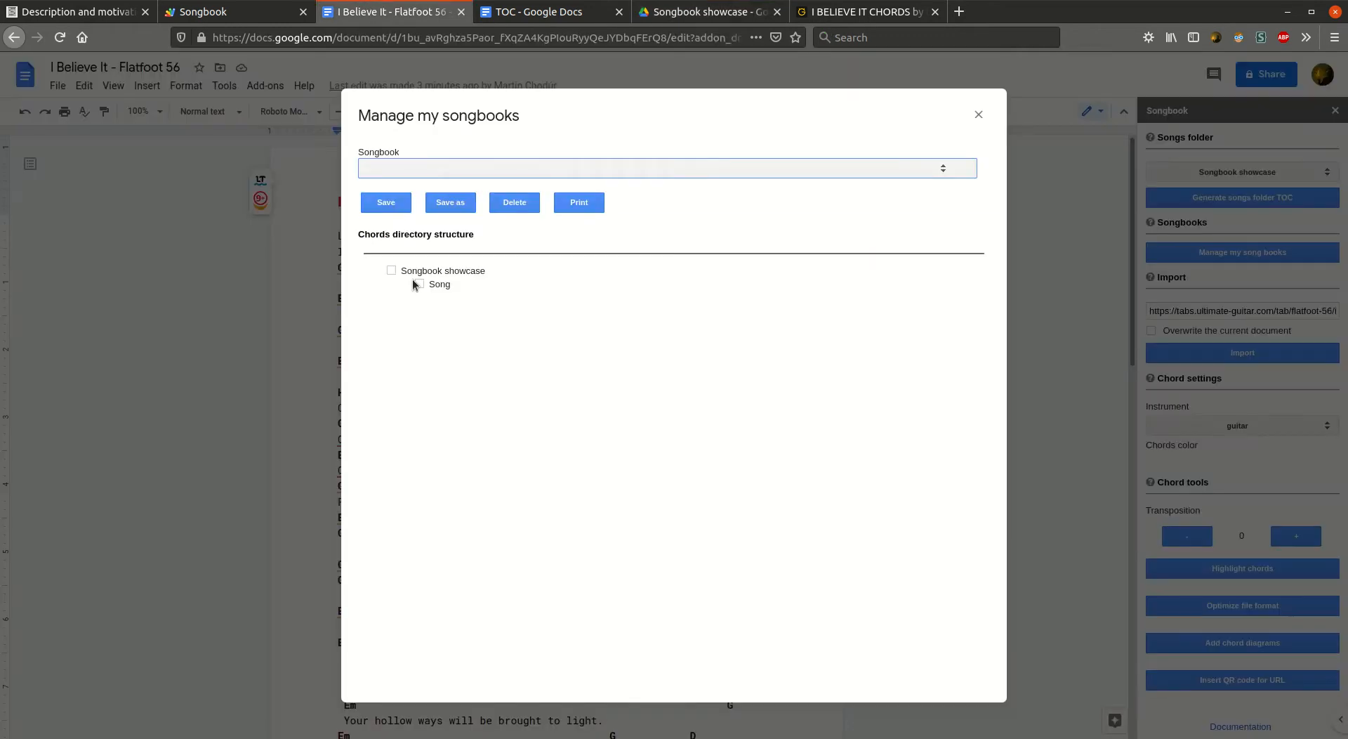
- Include Song in the selection and save it as a new songbook named songbook1
{"action": "left_click", "coordinate": [419, 284]}
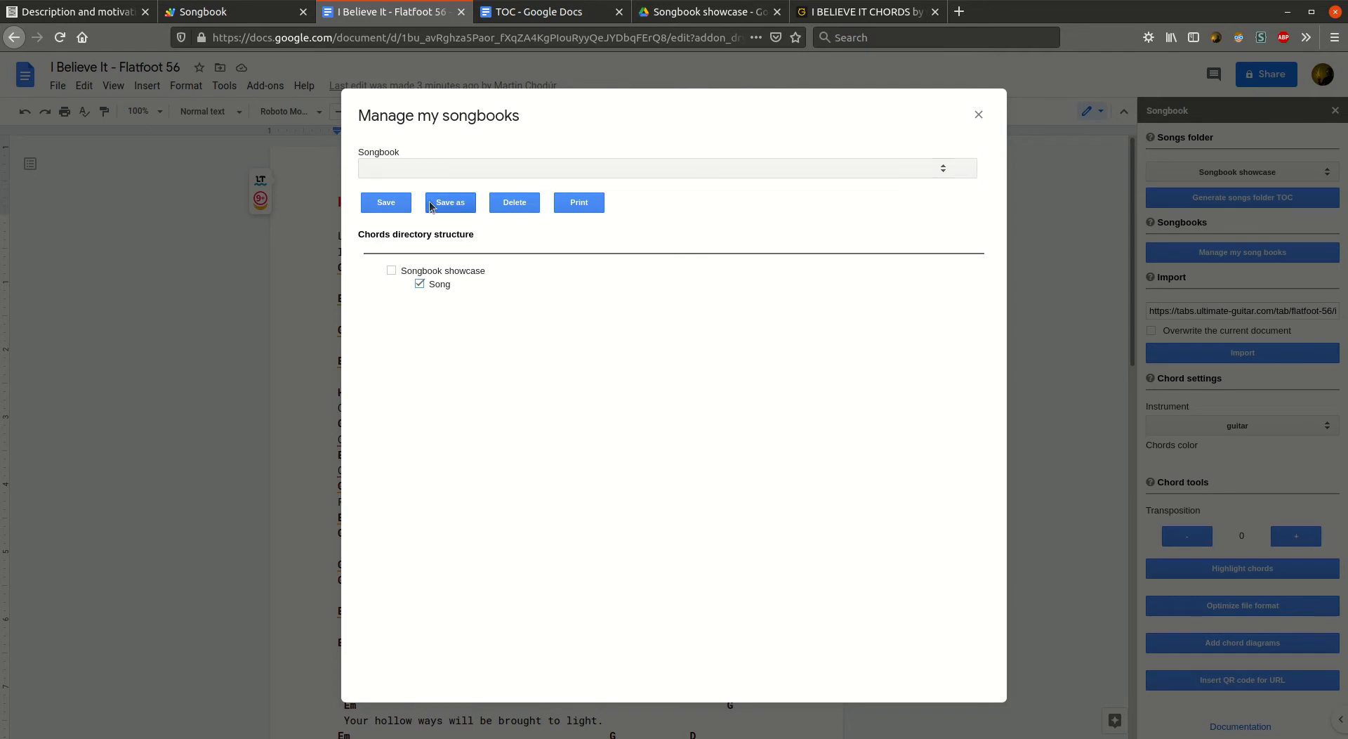
{"action": "left_click", "coordinate": [450, 204]}
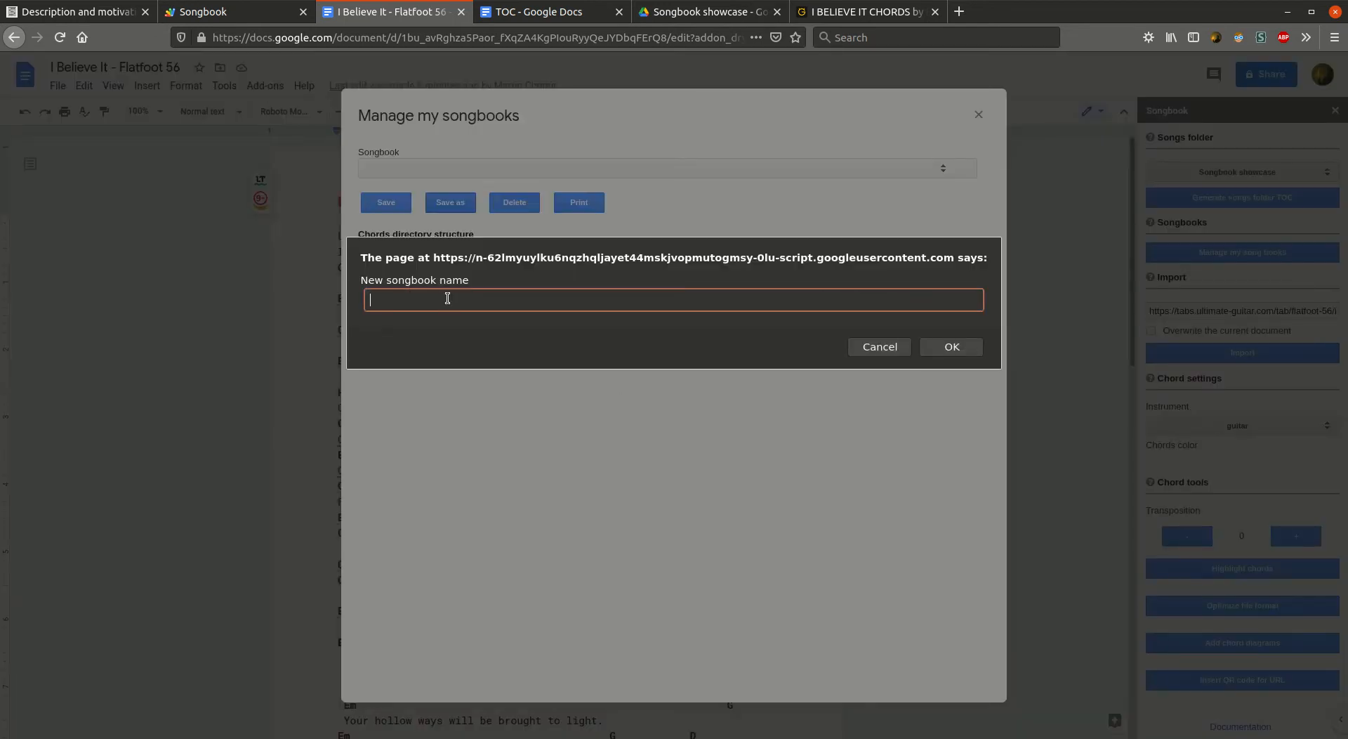
{"action": "type", "text": "songbook1"}
{"action": "left_click", "coordinate": [975, 354]}
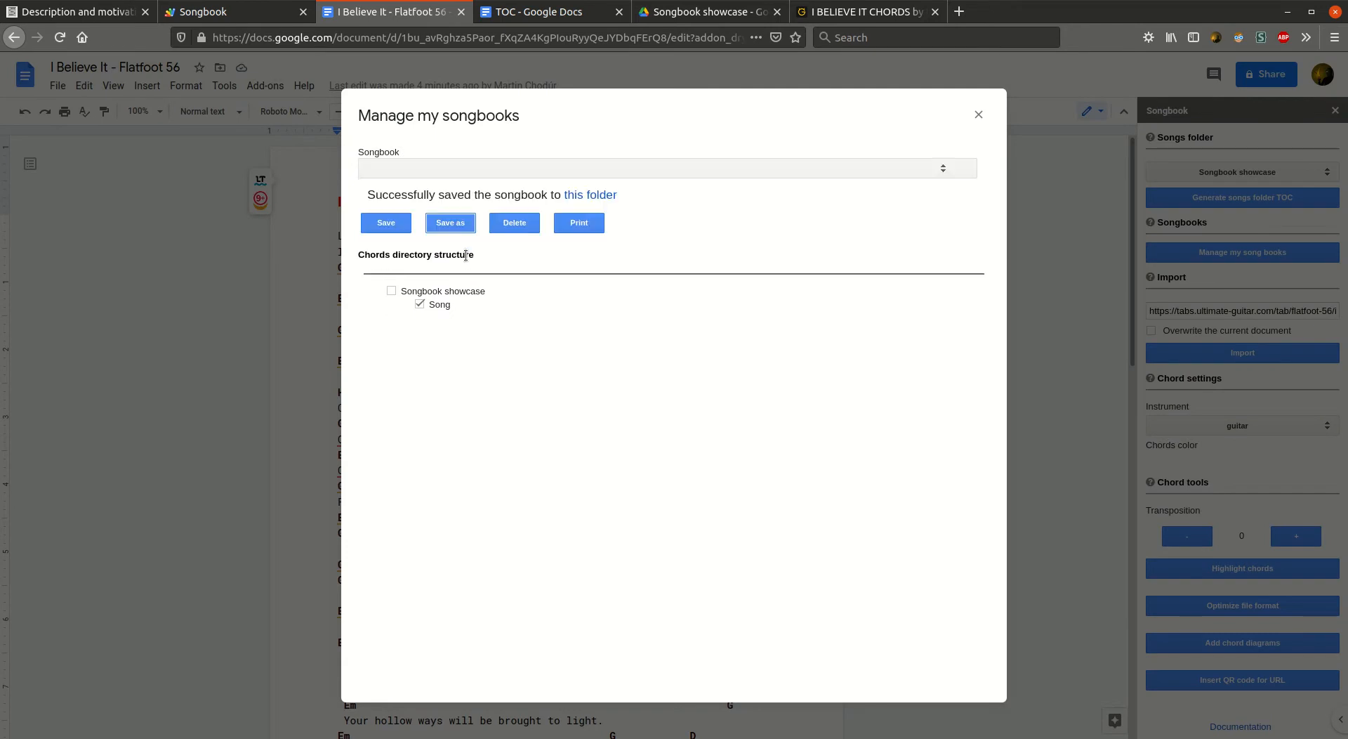
- Reopen the songbook manager and choose songbook1 to check which songs it includes
{"action": "left_click", "coordinate": [592, 168]}
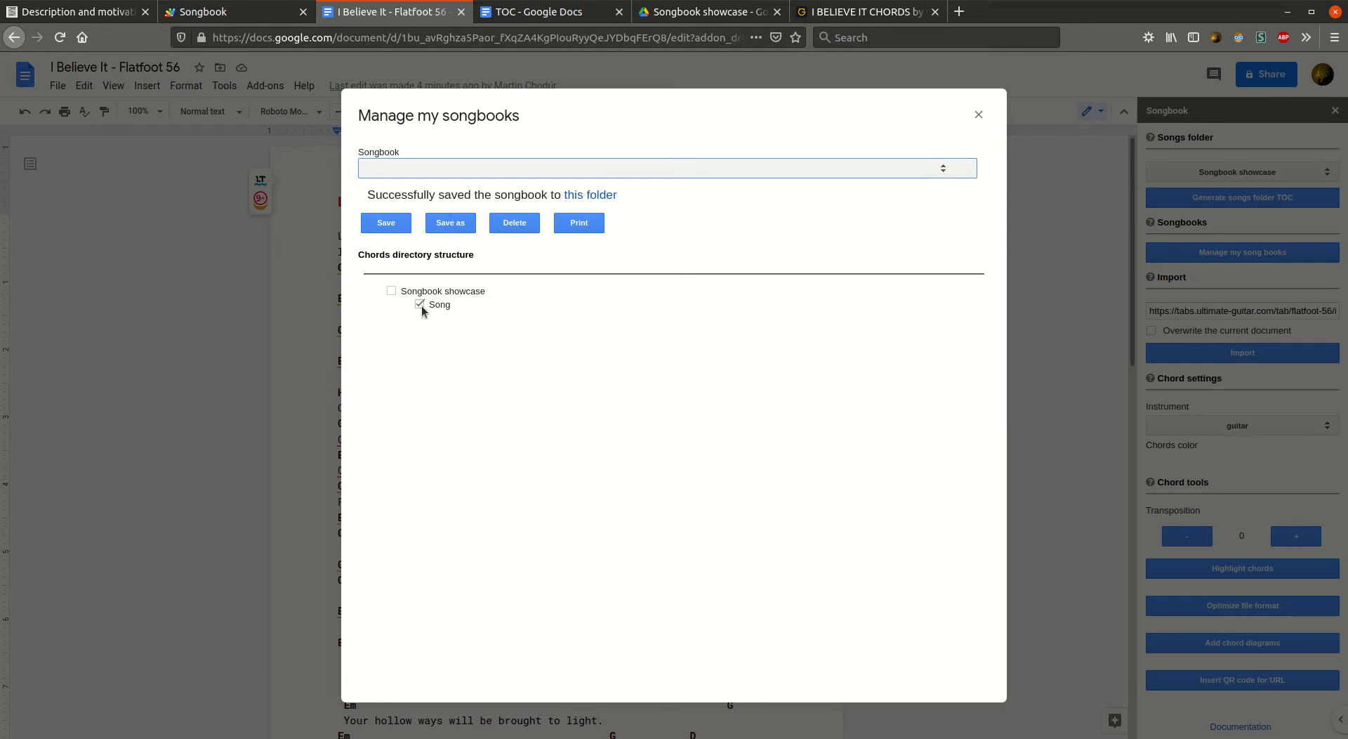
{"action": "left_click", "coordinate": [978, 115]}
{"action": "left_click", "coordinate": [1243, 254]}
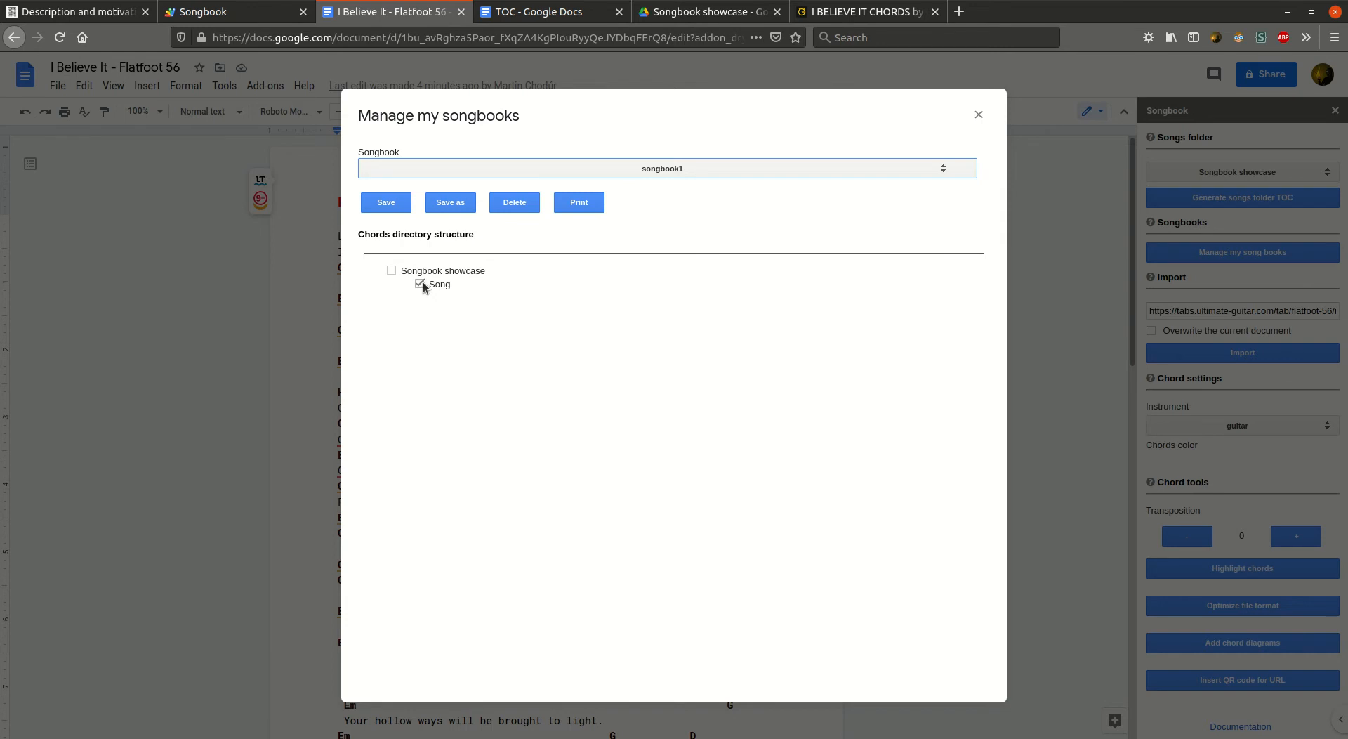
- Browse the SONGBOOKS and songbook1 folders in Drive to examine the song shortcut, and go back to the Songbook showcase folder
{"action": "left_click", "coordinate": [526, 17]}
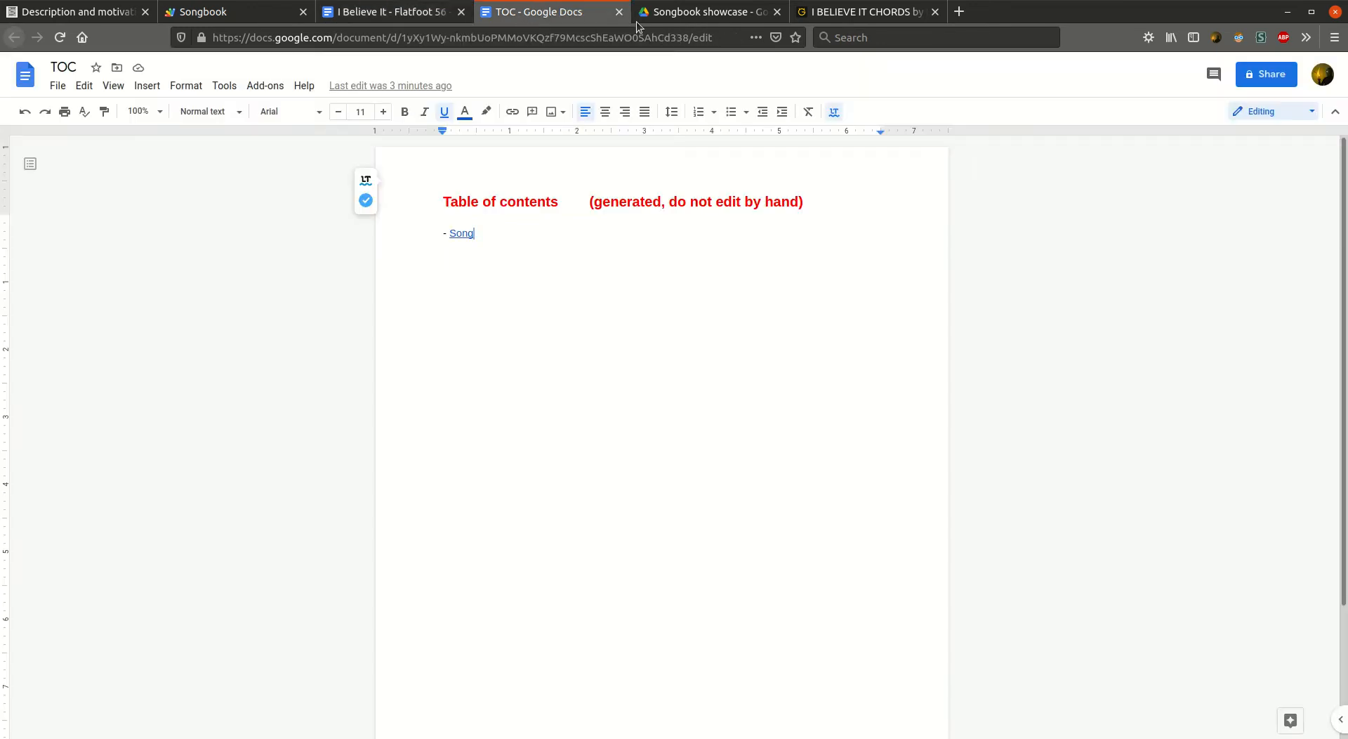
{"action": "left_click", "coordinate": [674, 17]}
{"action": "left_click", "coordinate": [512, 480]}
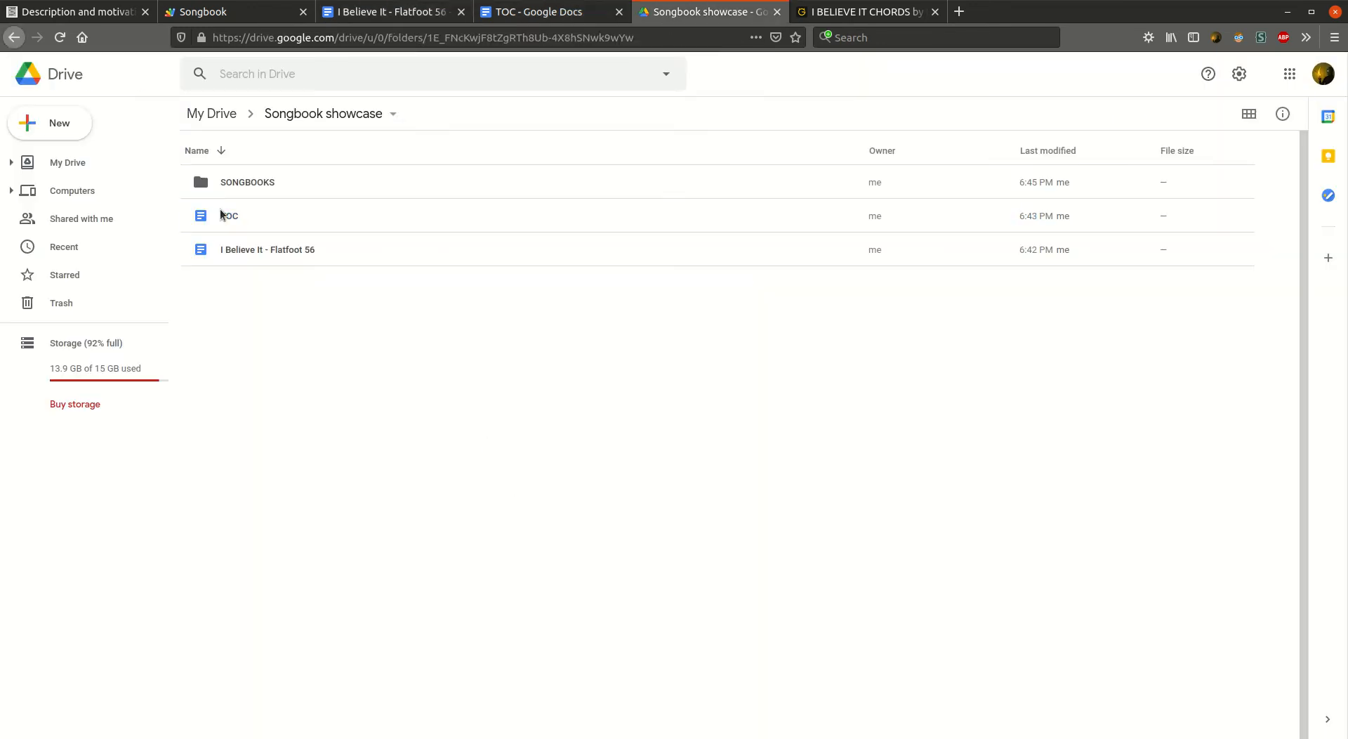
{"action": "left_click", "coordinate": [247, 185]}
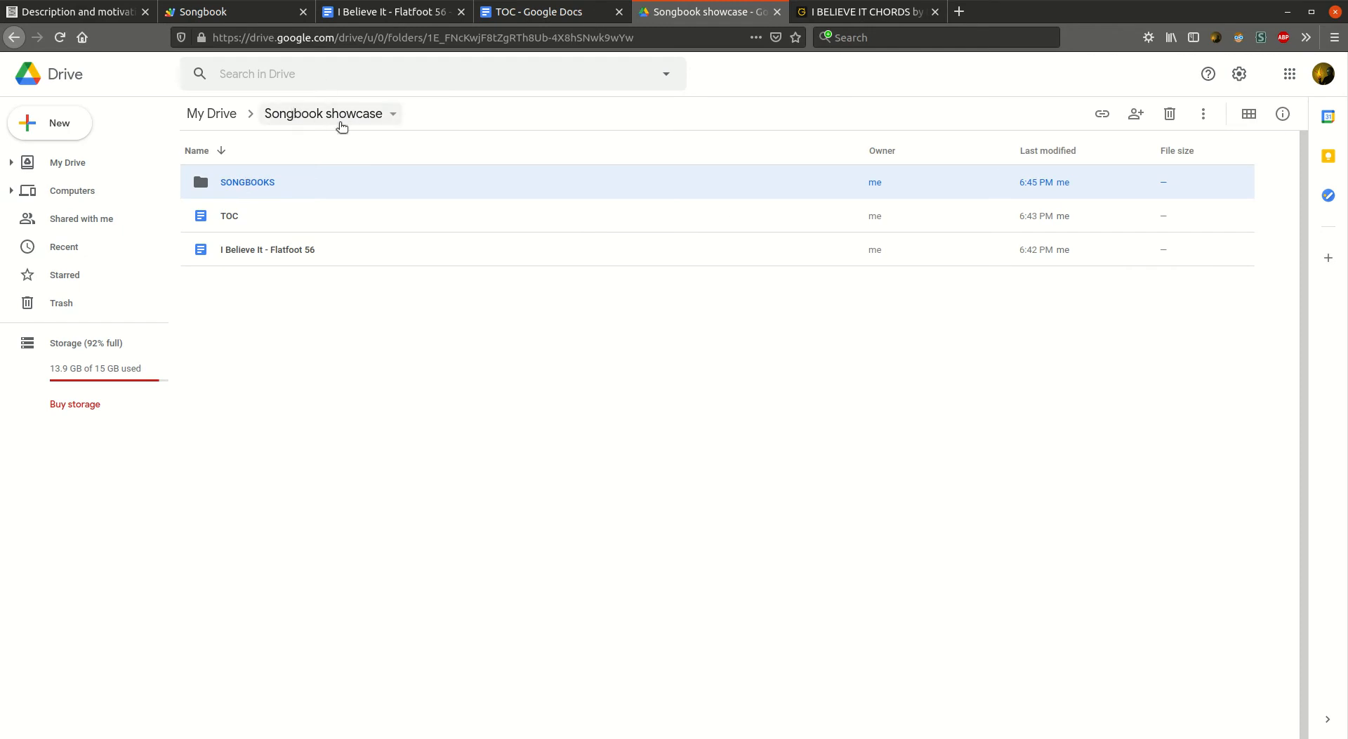
{"action": "double_click", "coordinate": [253, 187]}
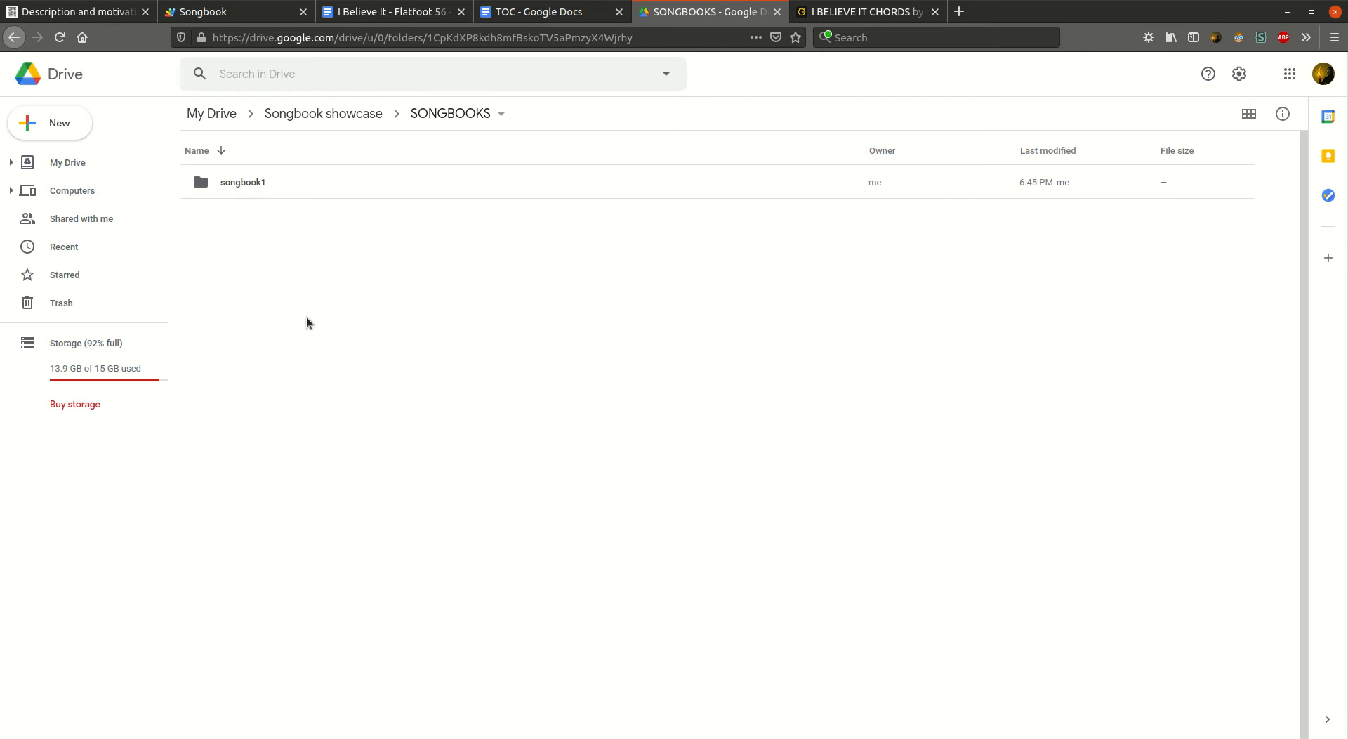
{"action": "double_click", "coordinate": [257, 184]}
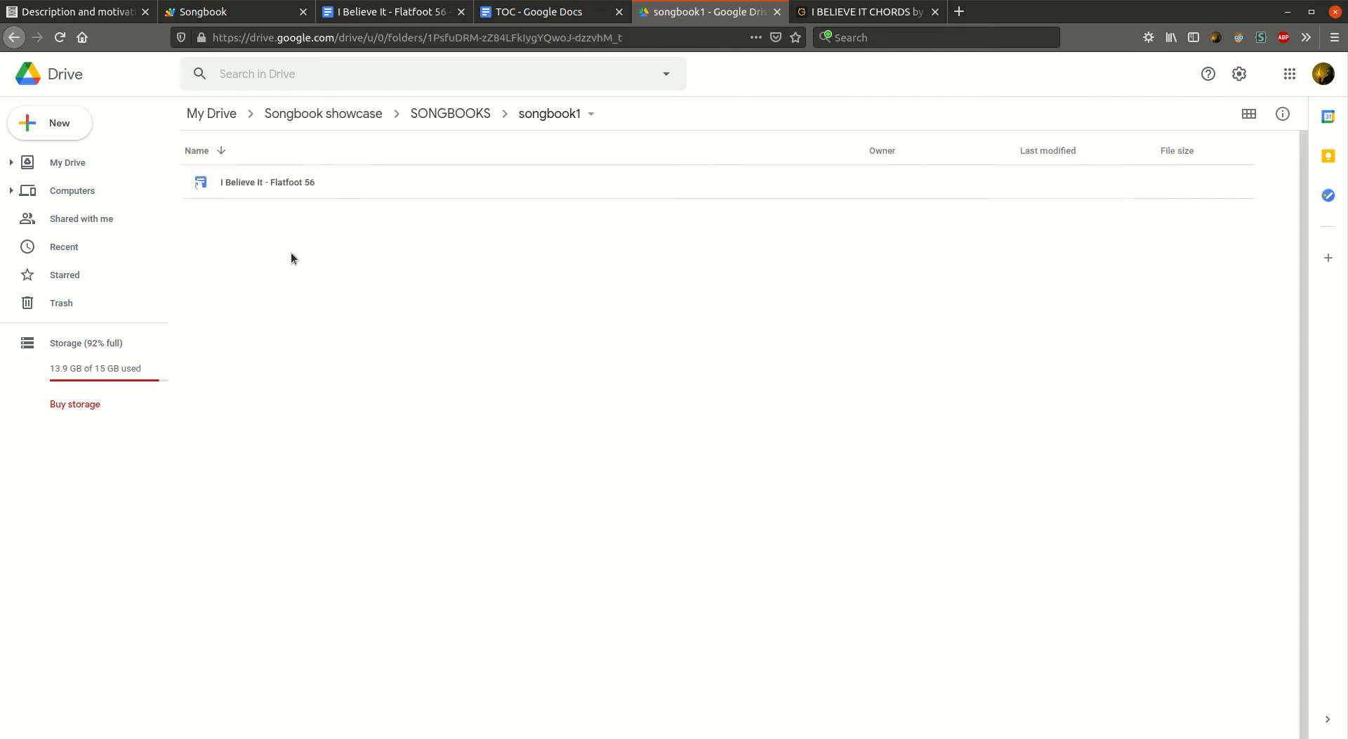
{"action": "left_click", "coordinate": [211, 184]}
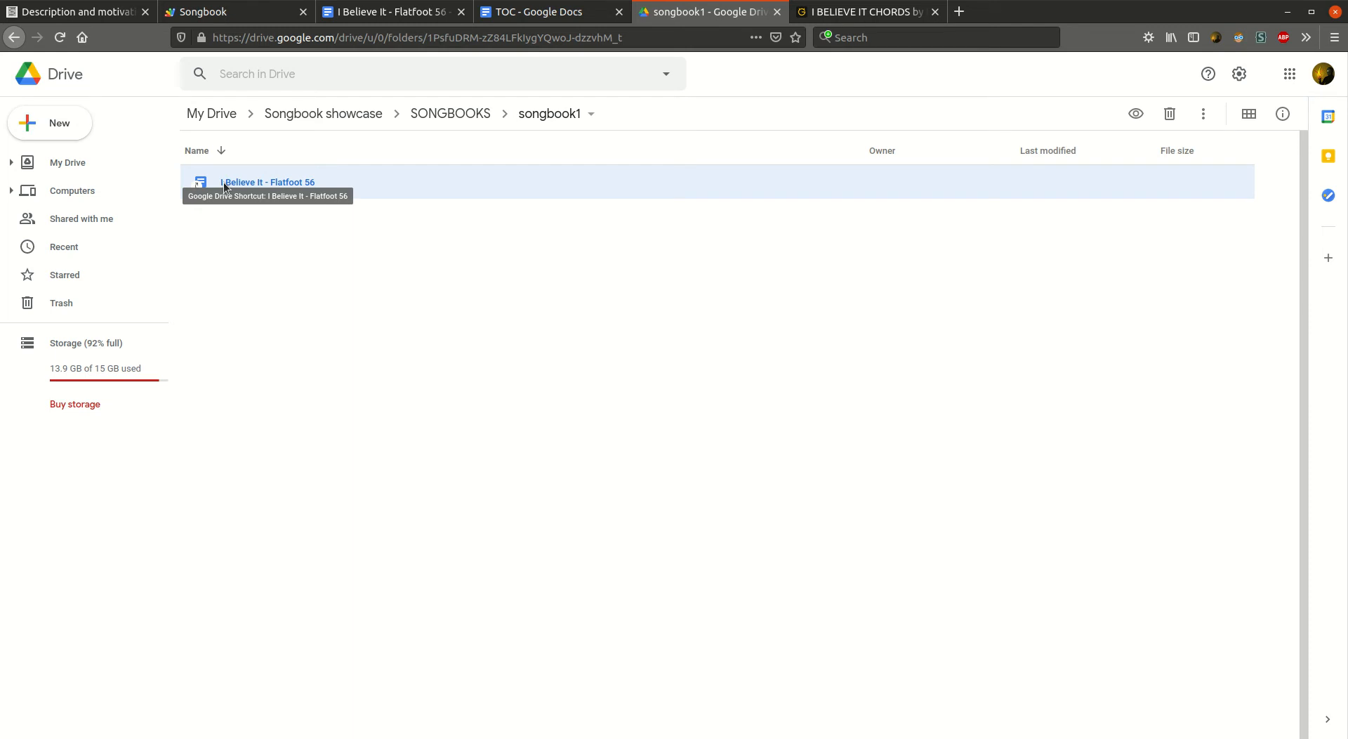
{"action": "left_click", "coordinate": [329, 113]}
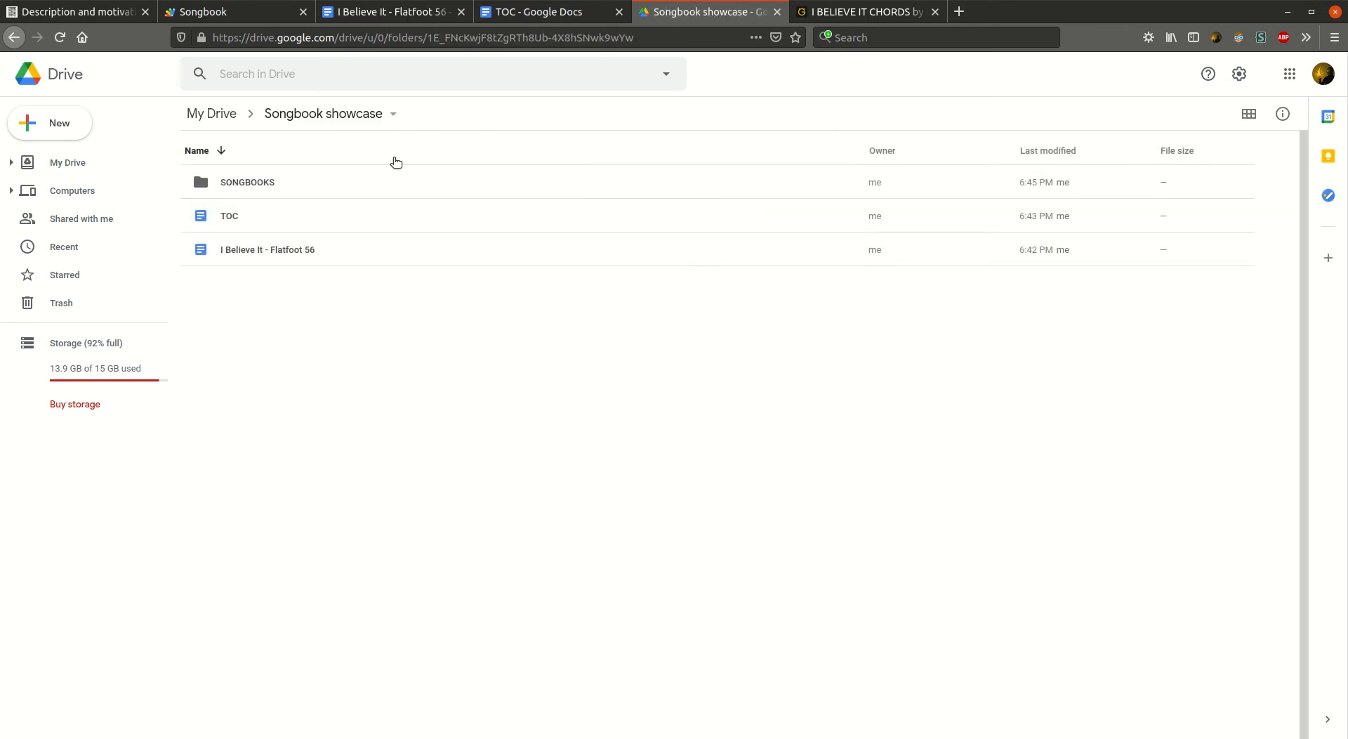
- Close the songbook manager in the I Believe It document and look through the song
{"action": "left_click", "coordinate": [553, 16]}
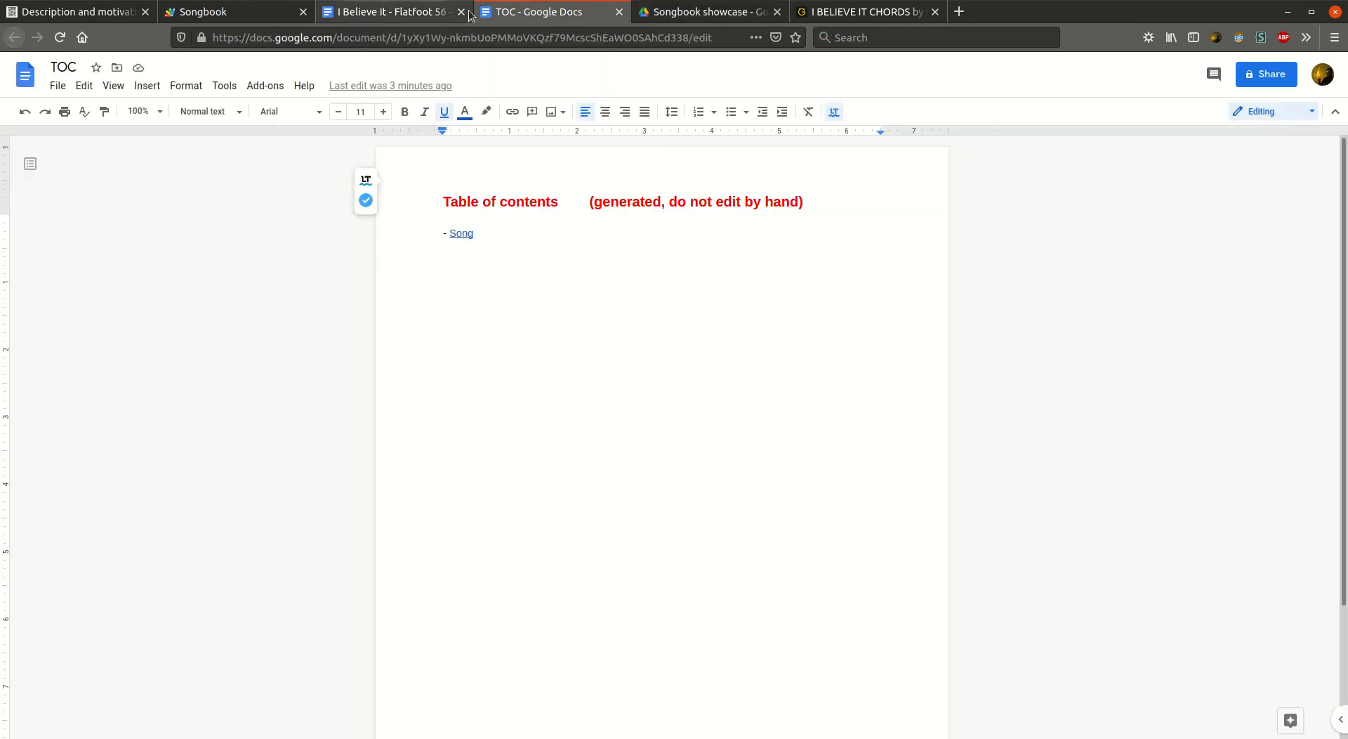
{"action": "left_click", "coordinate": [425, 14]}
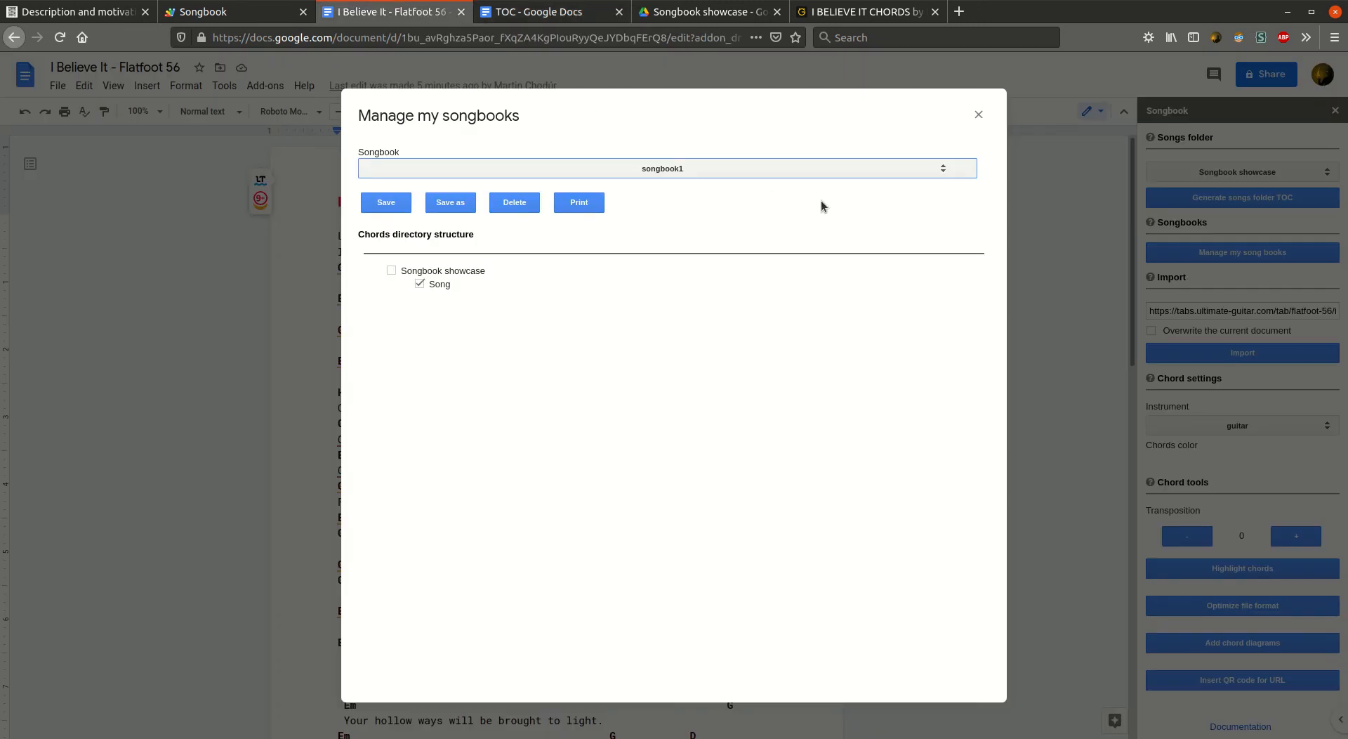
{"action": "left_click", "coordinate": [978, 113]}
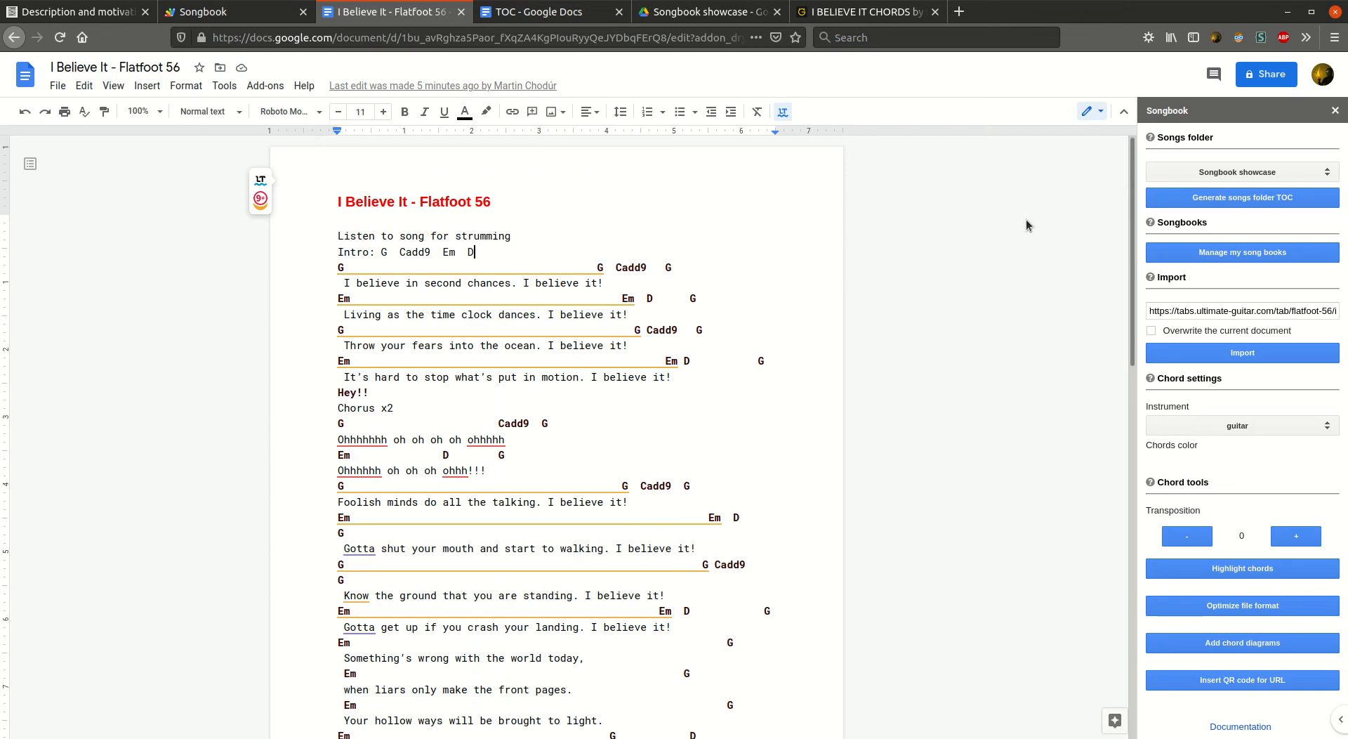
{"action": "scroll", "coordinate": [1026, 219], "scroll_direction": "down", "scroll_amount": 3}
{"action": "scroll", "coordinate": [988, 217], "scroll_direction": "down", "scroll_amount": 13}
{"action": "scroll", "coordinate": [962, 216], "scroll_direction": "up", "scroll_amount": 11}
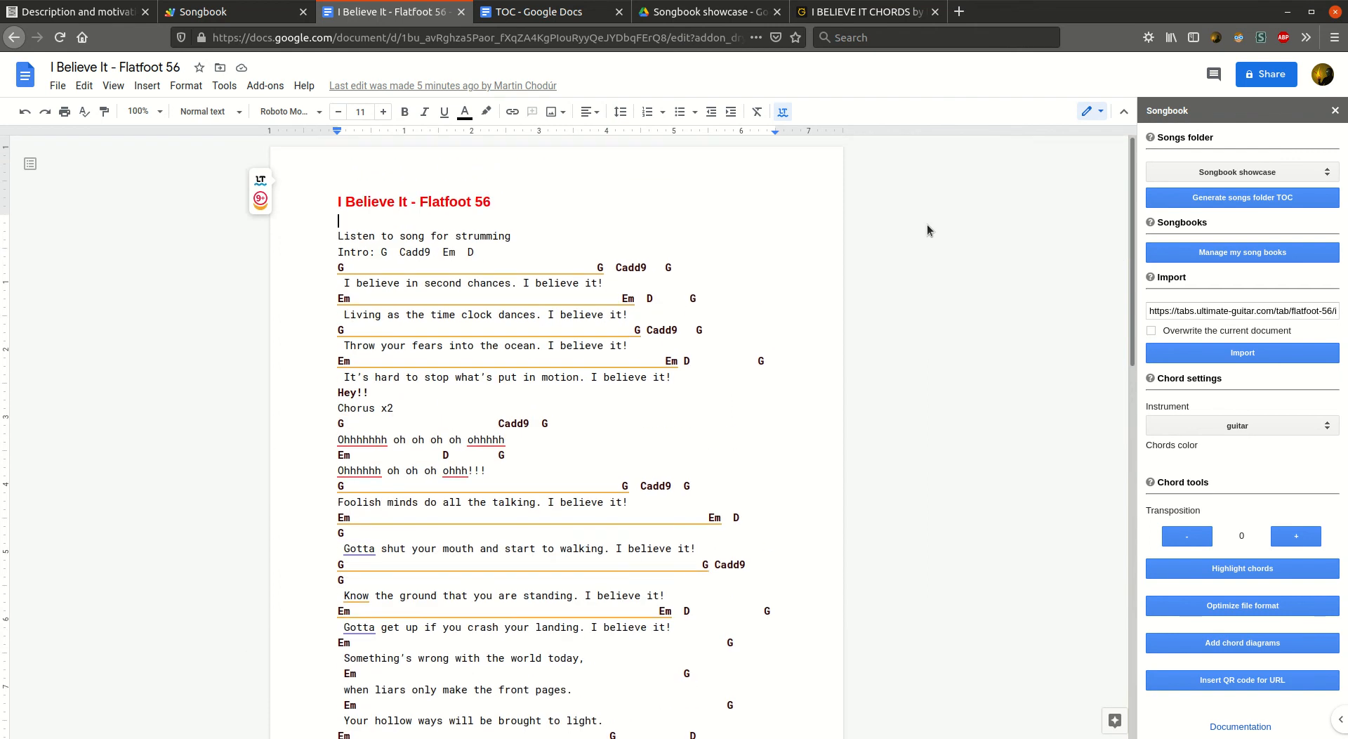